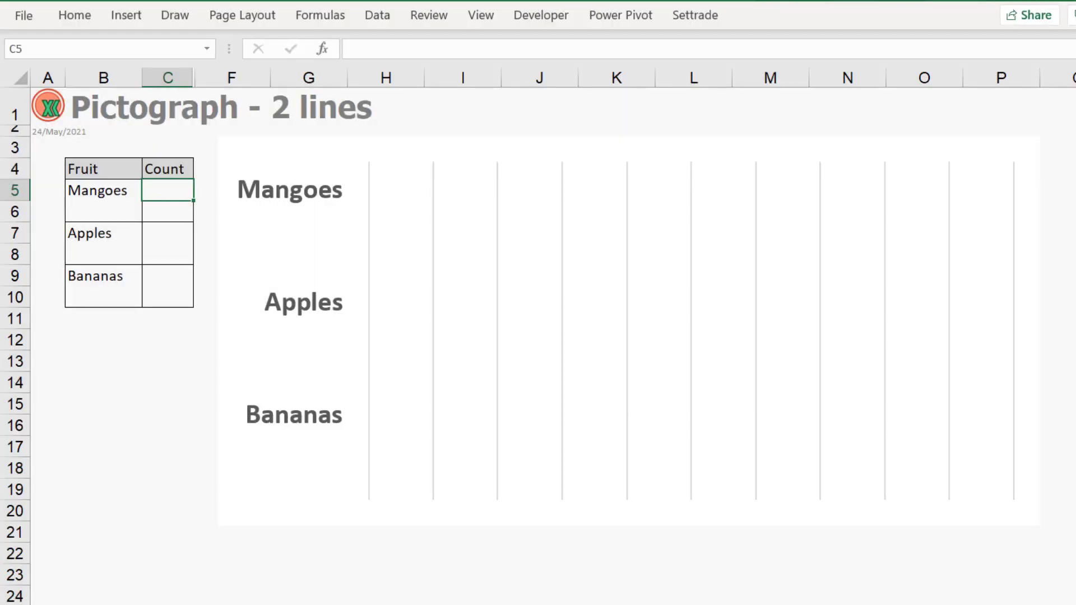
- Try fruit counts 1, 2, 3 and then 5, 7, 9 for mangoes, apples and bananas
text(1)
key(Return)
key(Return)
text(2)
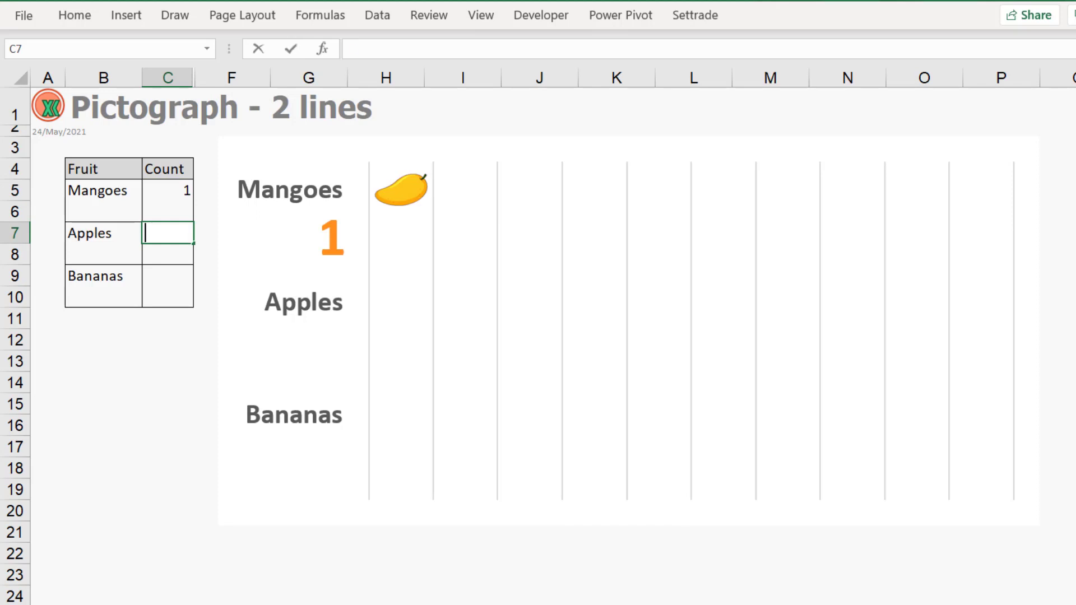
key(Return)
key(Return)
text(3)
key(Up)
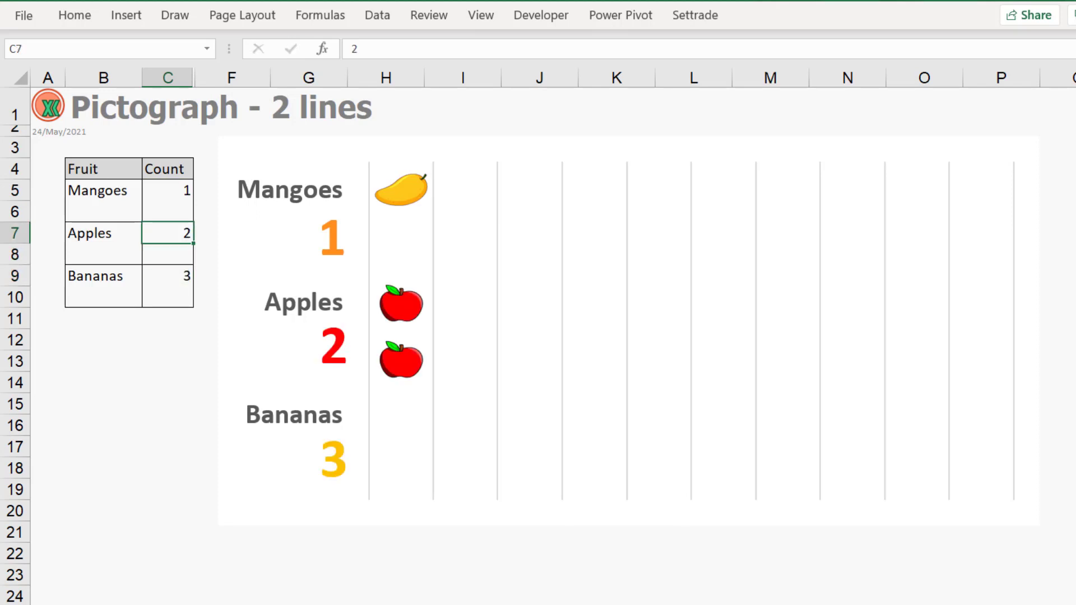
key(Up)
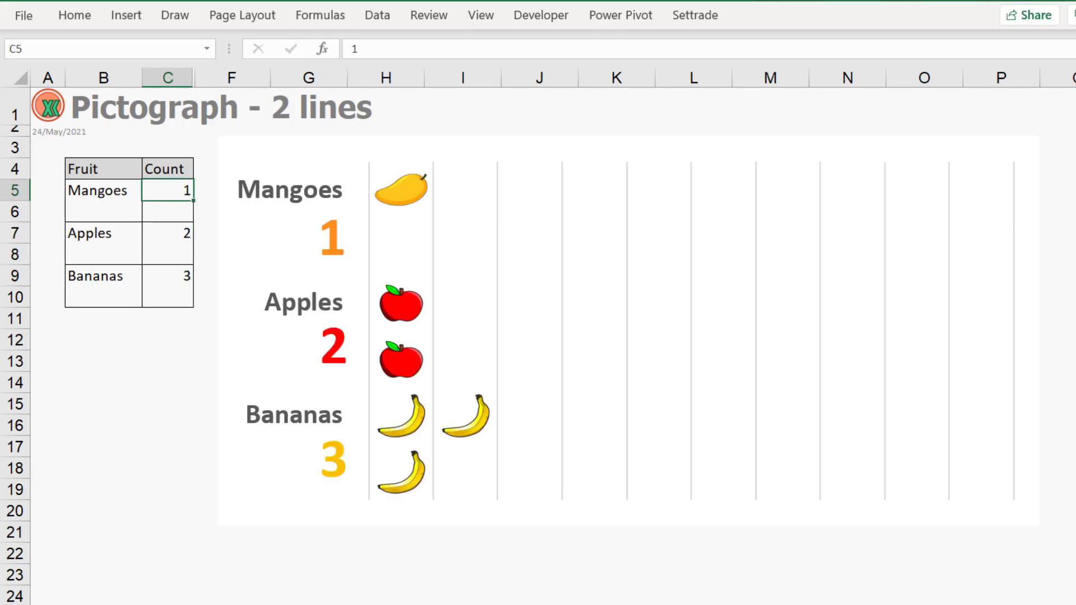
text(5)
key(Return)
key(Return)
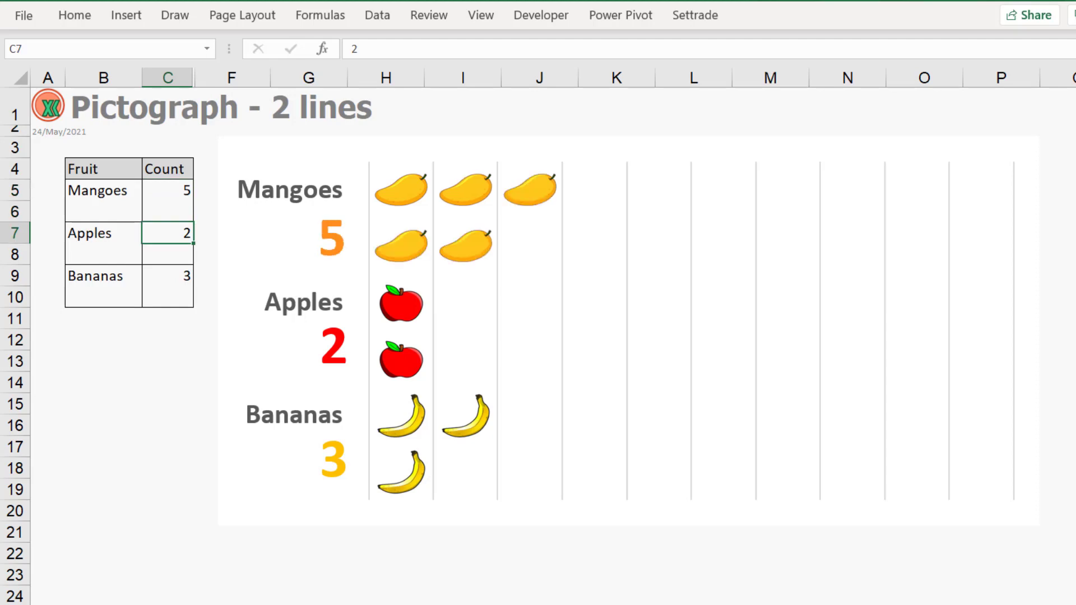
text(7)
key(Return)
text(9)
key(ctrl+Return)
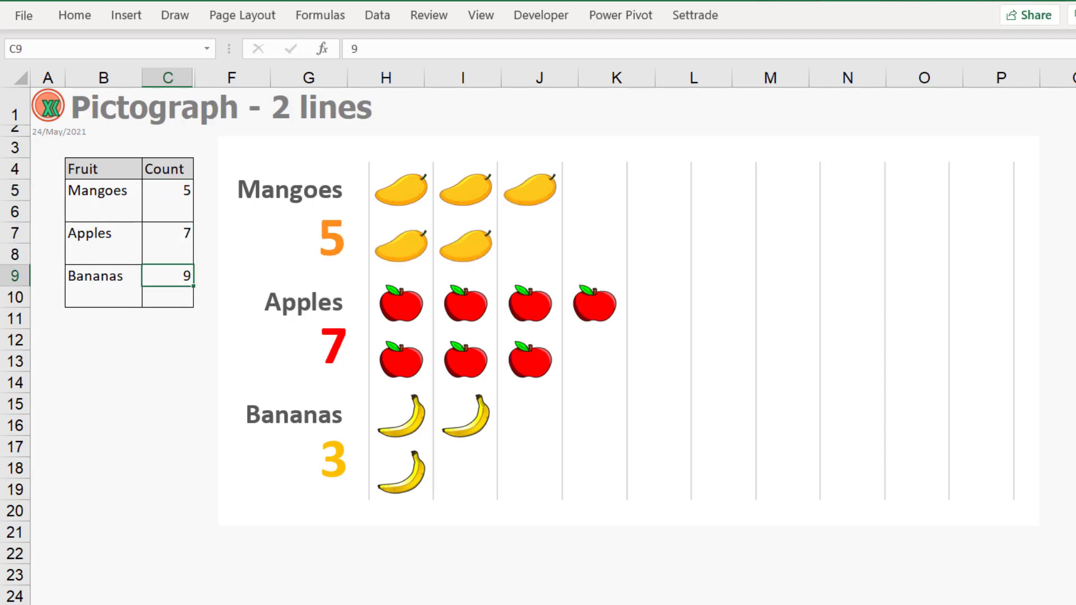
key(Up)
key(Up)
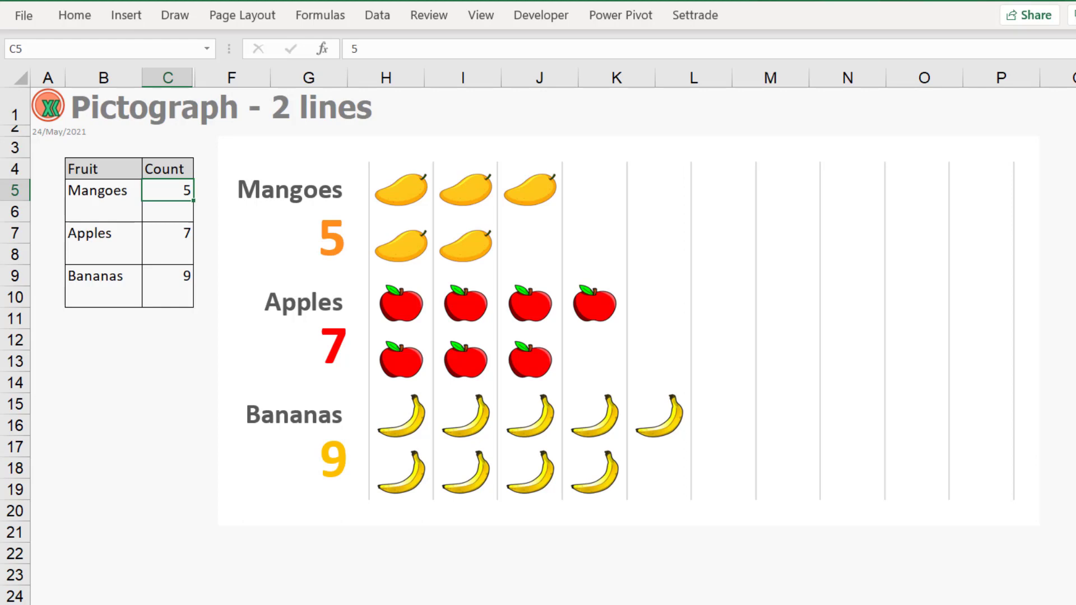
- Try counts 12, 14, 15, then settle on 20 mangoes, 17 apples and 9 bananas
text(12)
key(Return)
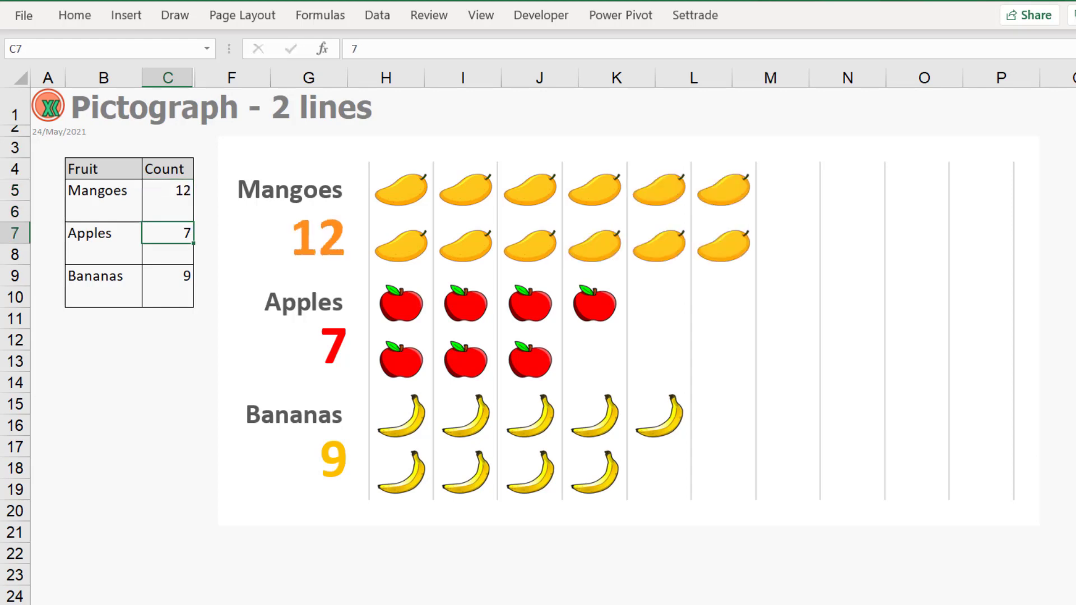
text(14)
key(Return)
key(Return)
text(15)
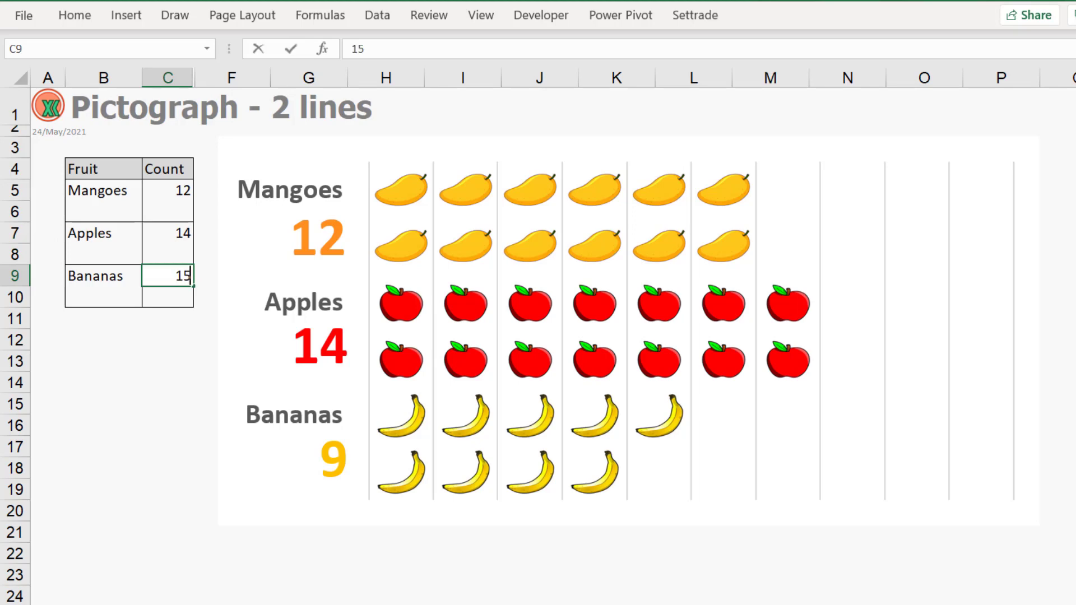
key(Return)
key(Up)
key(Up)
key(Up)
key(Up)
key(Up)
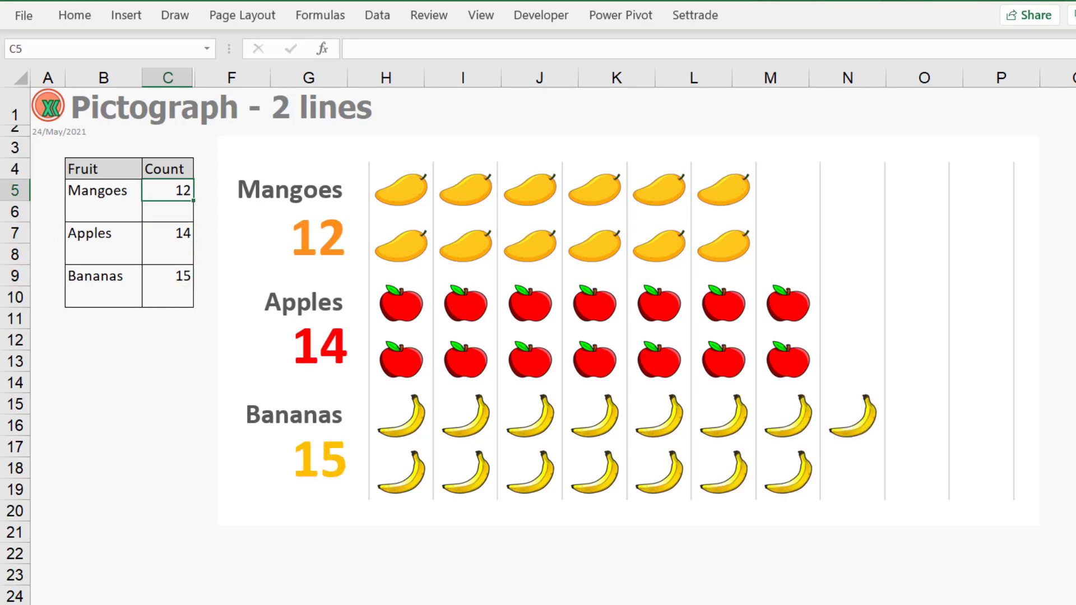
text(20)
key(Return)
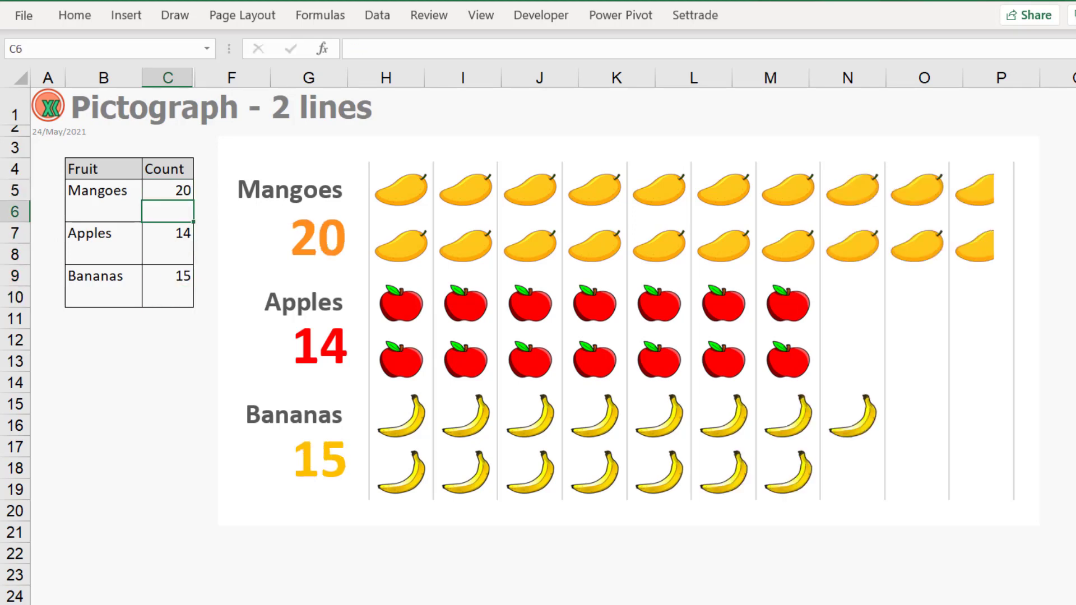
key(Return)
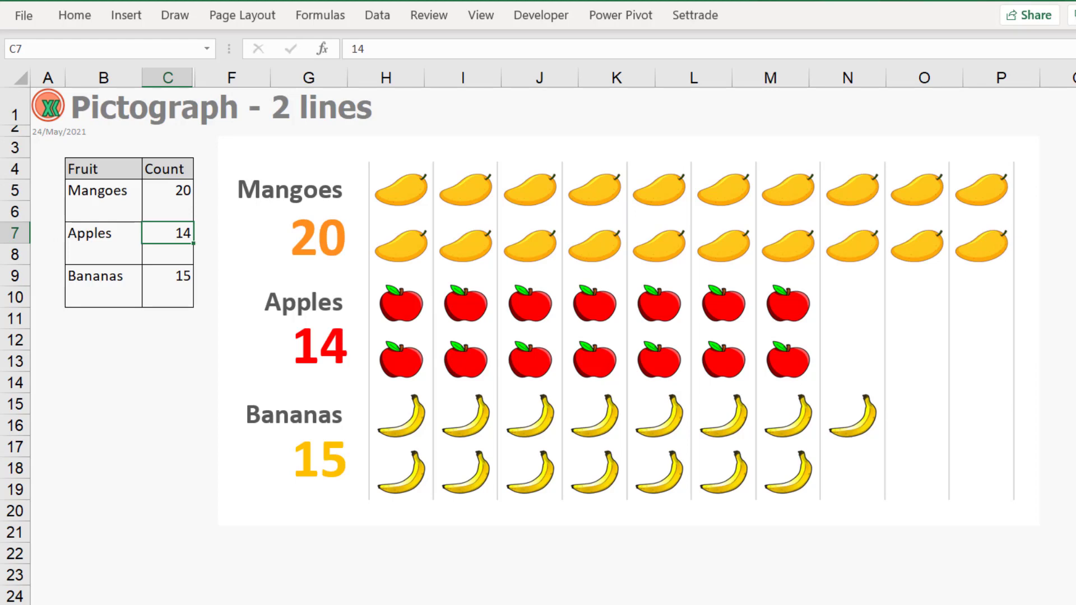
text(17)
key(Return)
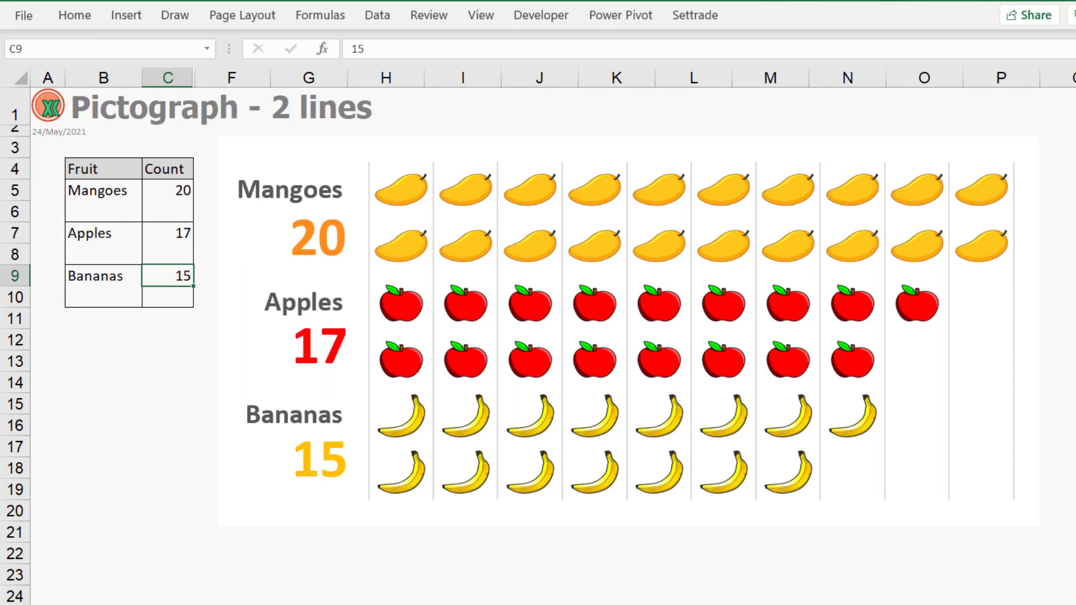
text(9)
key(Return)
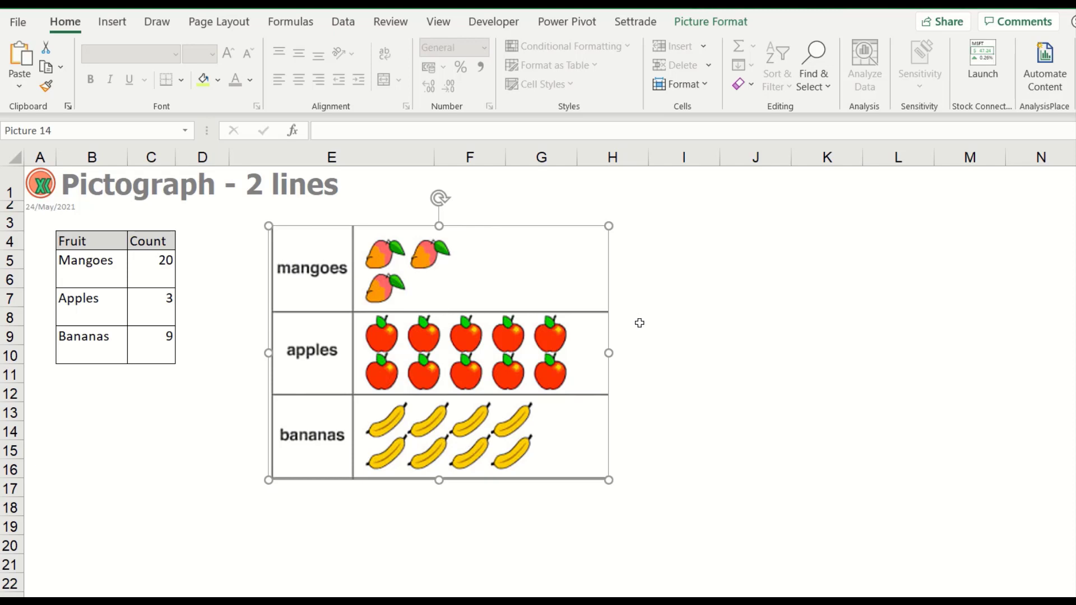
- Drag the sample fruit pictograph picture below the count table, to about cell B14
click(640, 323)
drag(442, 297, 238, 499)
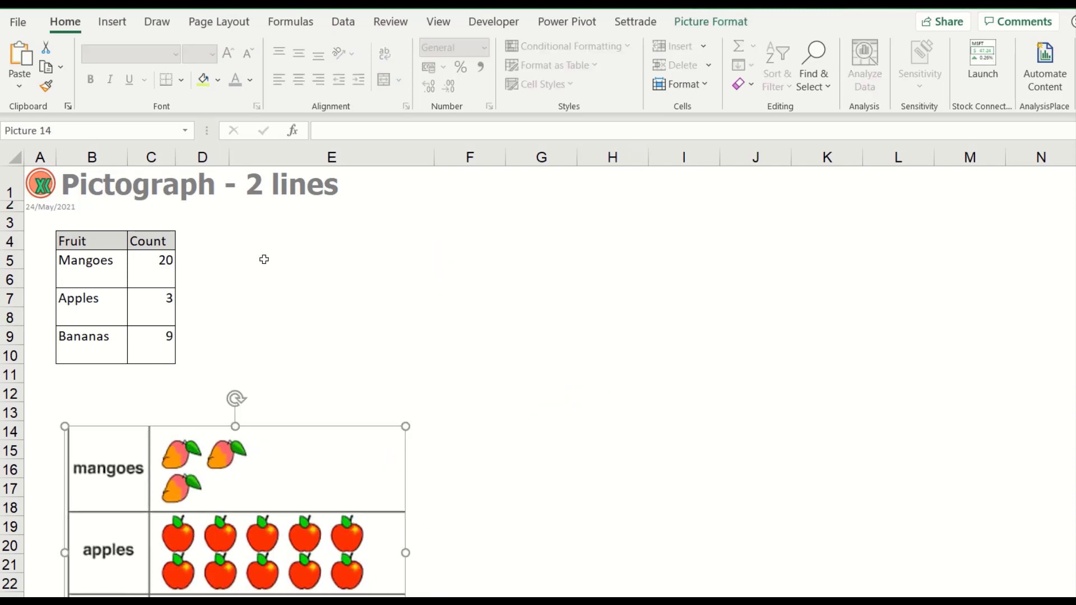
click(264, 259)
click(195, 239)
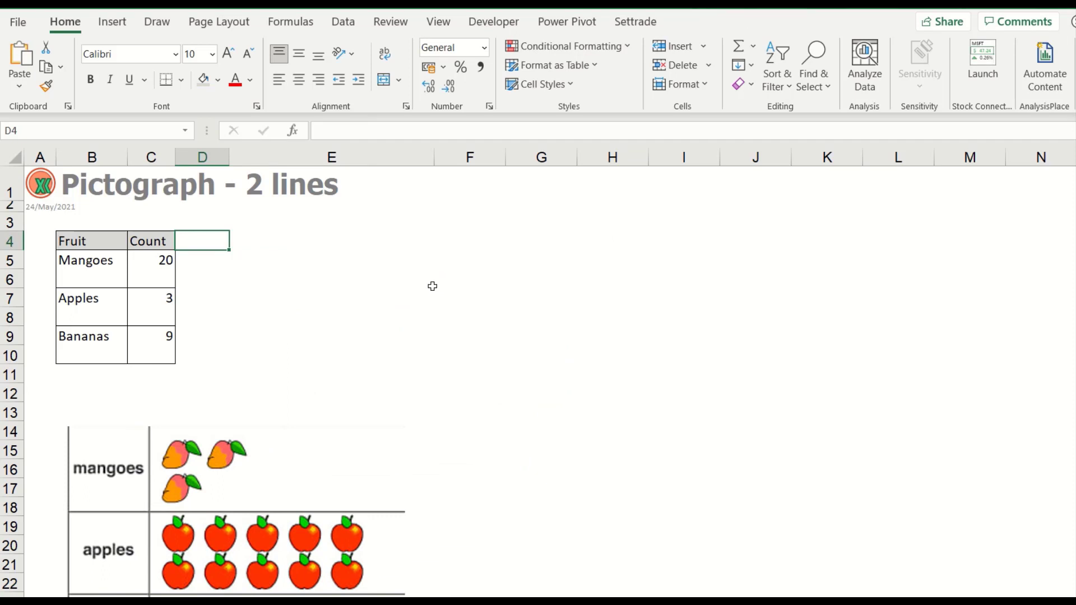
- Add a 'Dummy' column header in cell D4
key(Left)
key(Down)
key(Right)
key(Up)
text(Dummy)
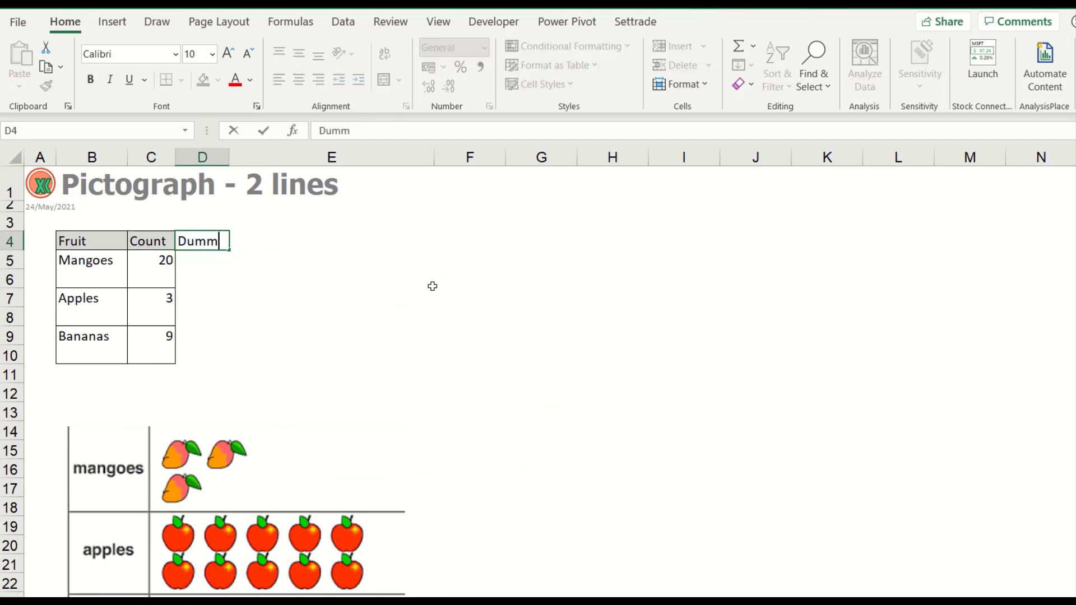
key(Return)
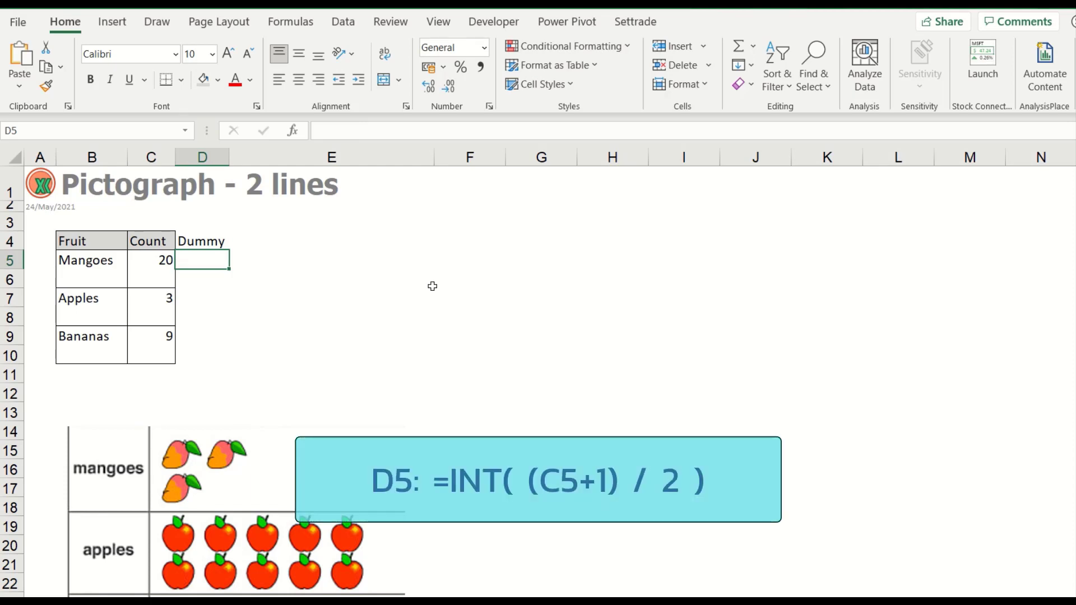
- Enter =INT((C5+1)/2) in D5, fixing the stray 'n' typo, so it returns 10
text(=)
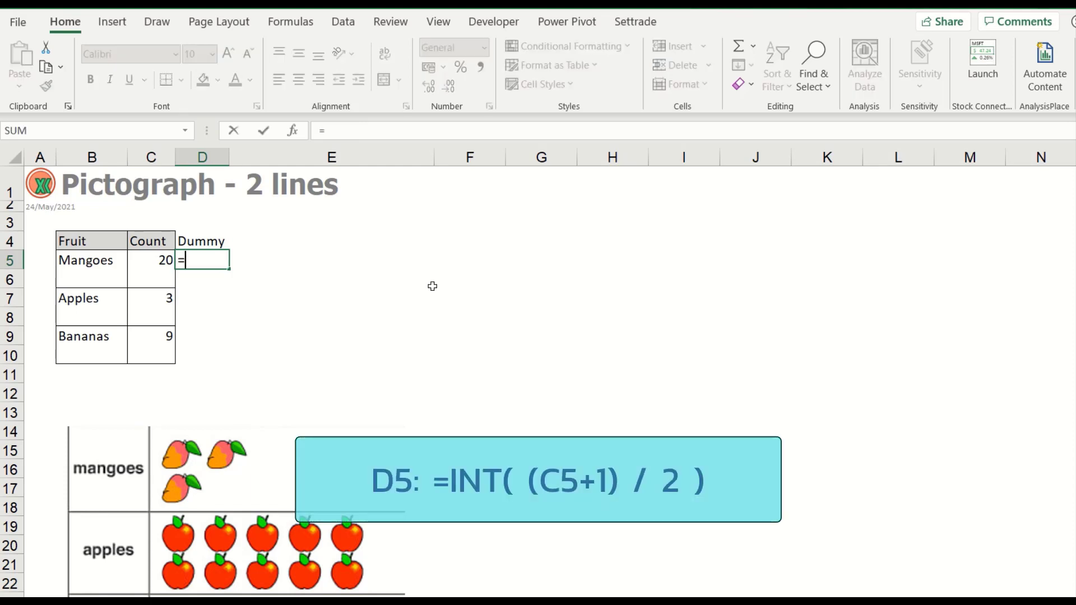
text(int()
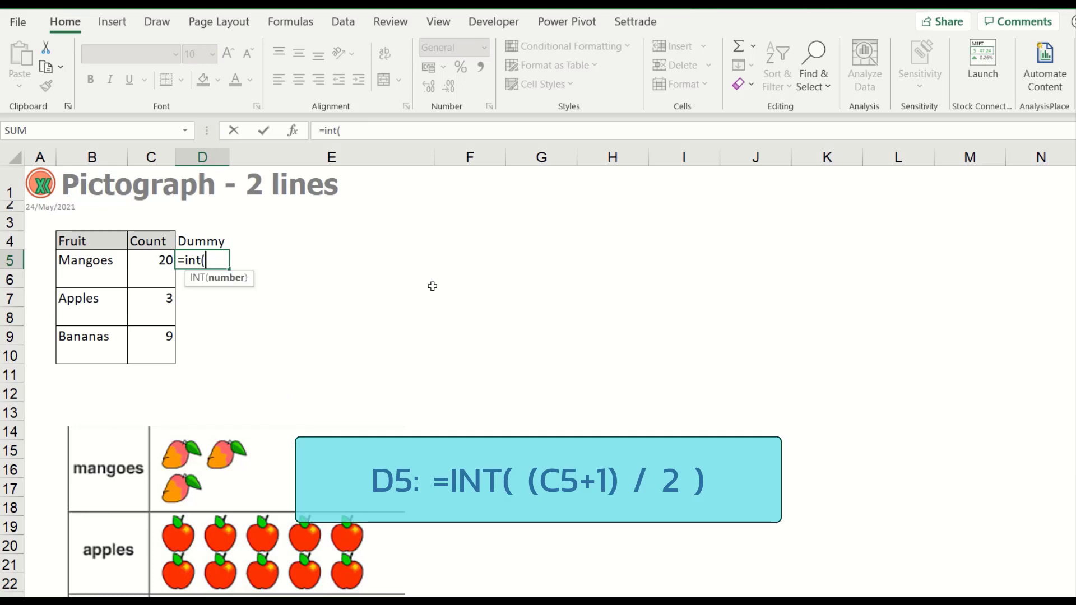
key(Left)
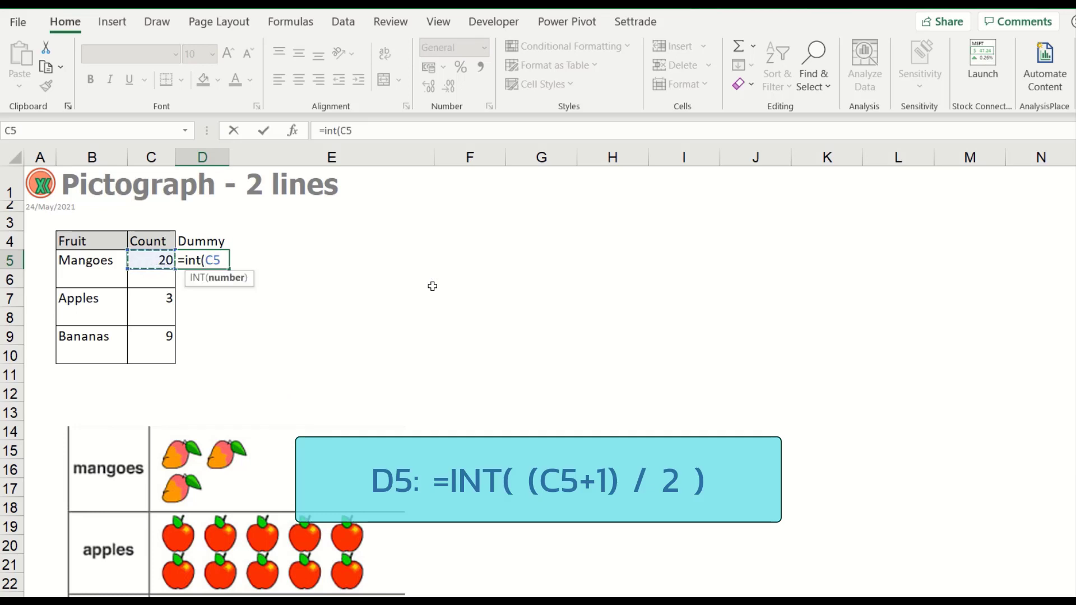
text(+)
key(Left)
key(Left)
key(Left)
text((C5+1)
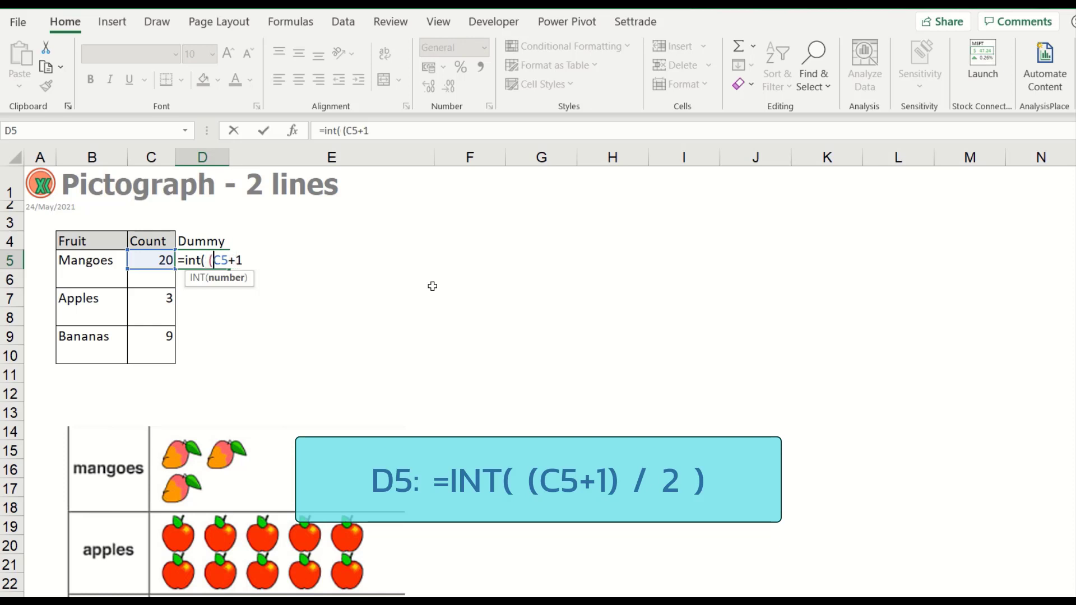
text()n /2 ))
key(Return)
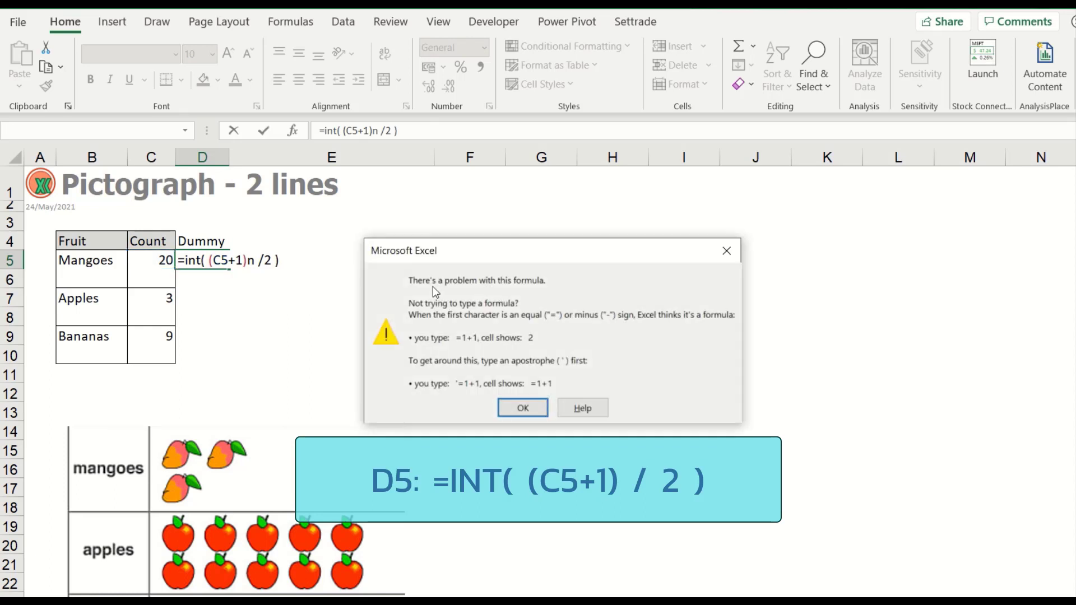
key(Return)
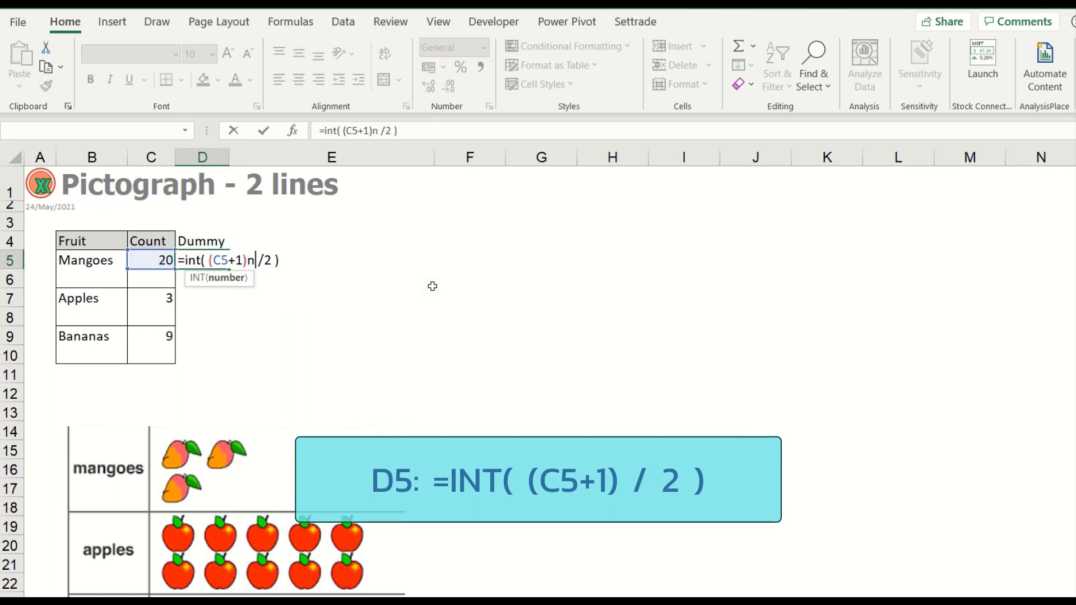
key(BackSpace)
key(Return)
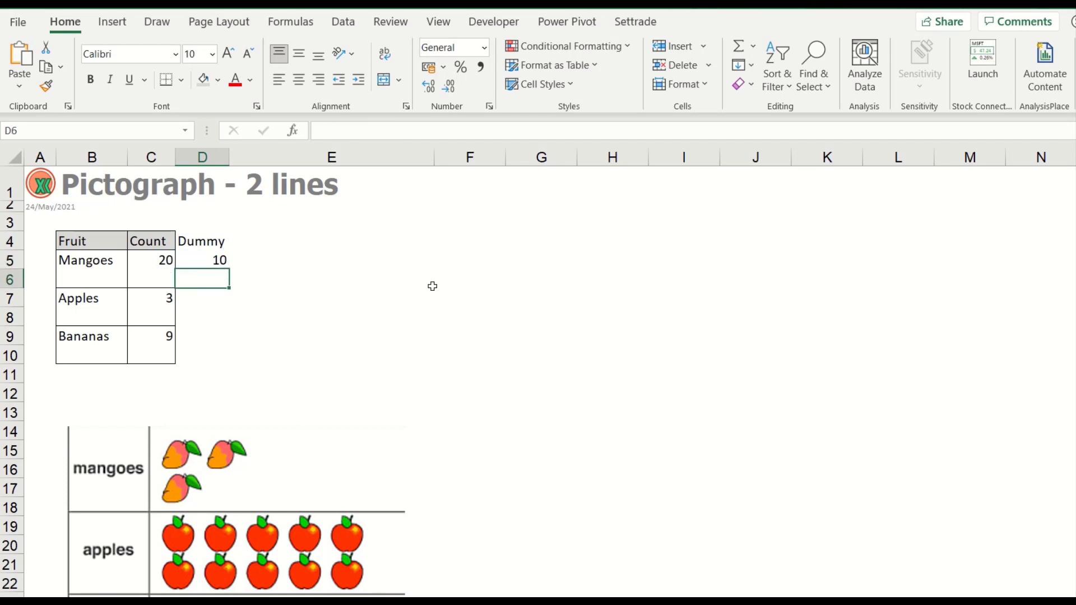
- Fill D5's formula into D6, point it at C5, and test a mango count of 19
key(ctrl+p)
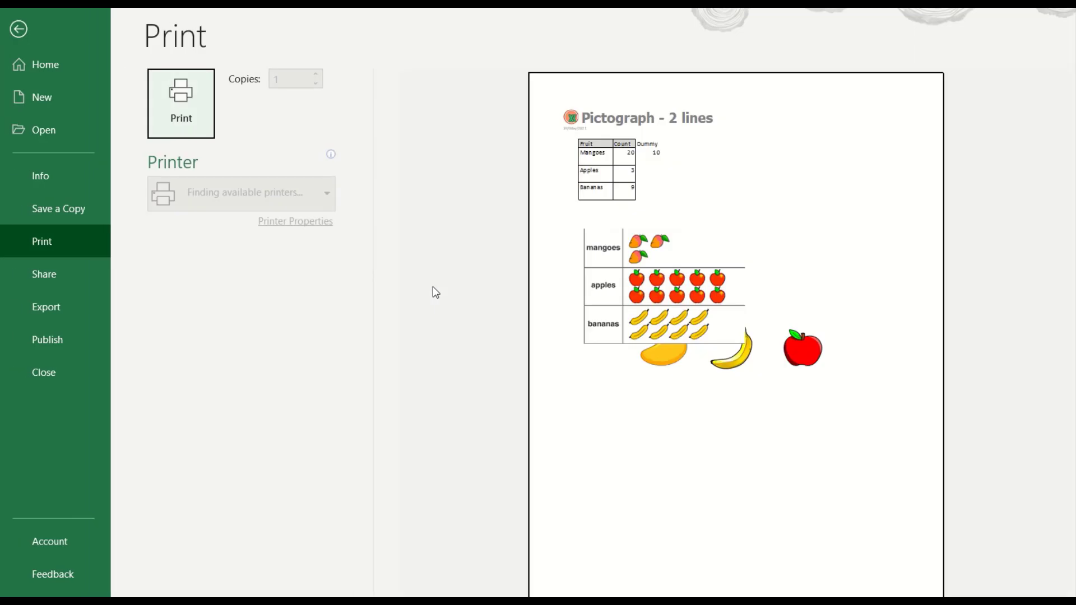
key(Escape)
key(ctrl+d)
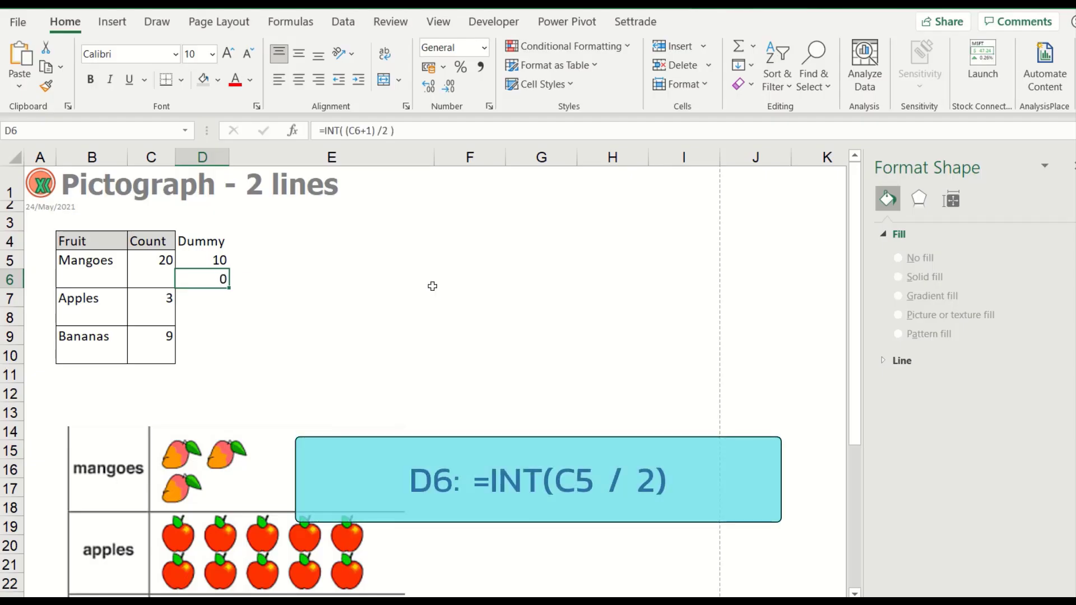
key(F2)
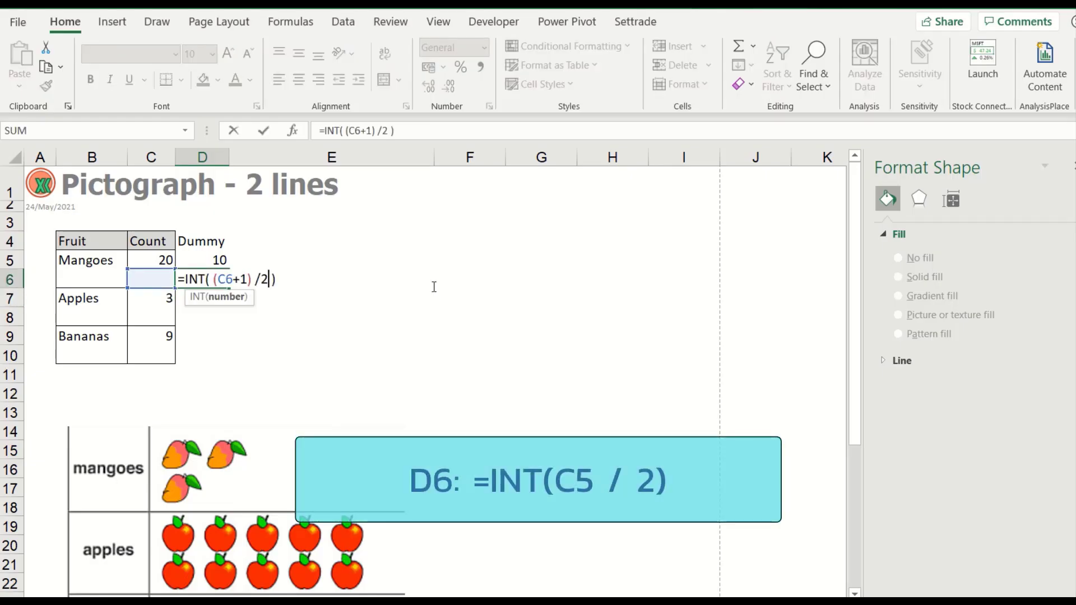
key(Left)
key(Left)
key(Left)
key(Left)
key(Left)
key(Left)
key(Delete)
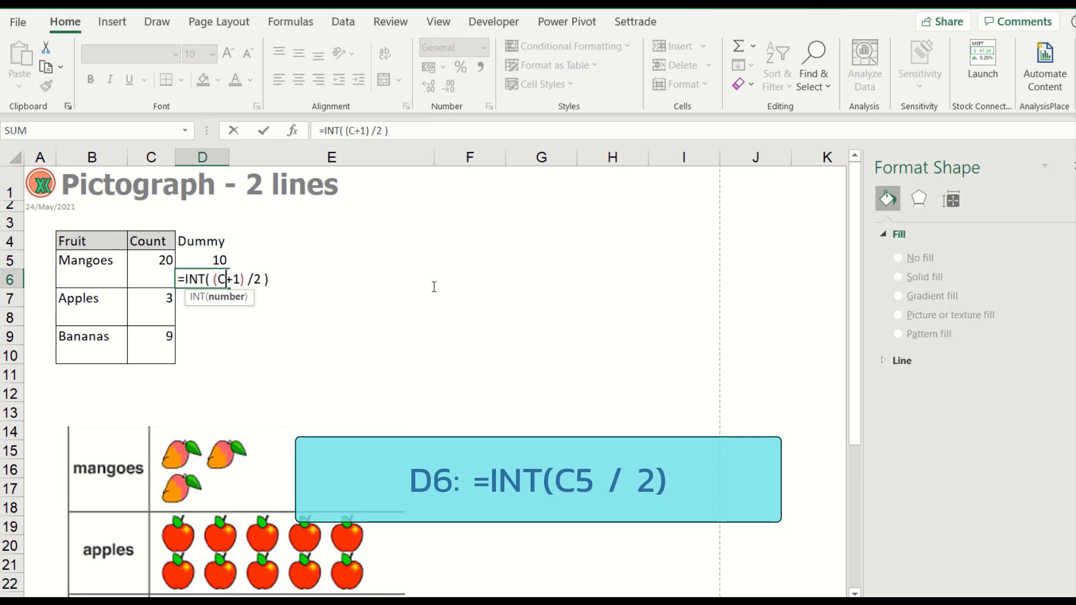
text(5)
key(Return)
key(Up)
key(Up)
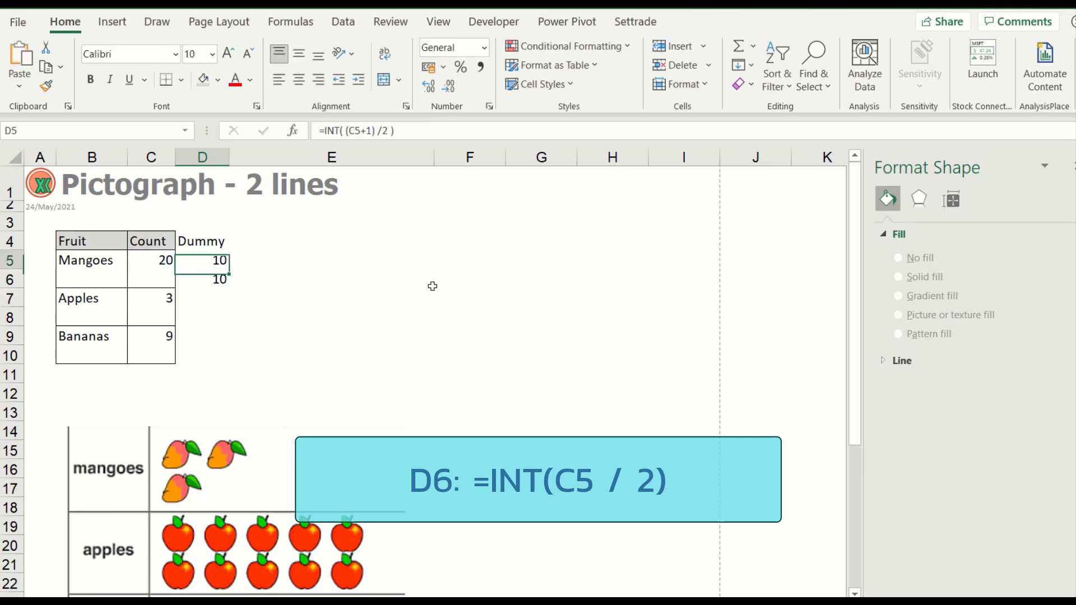
key(Left)
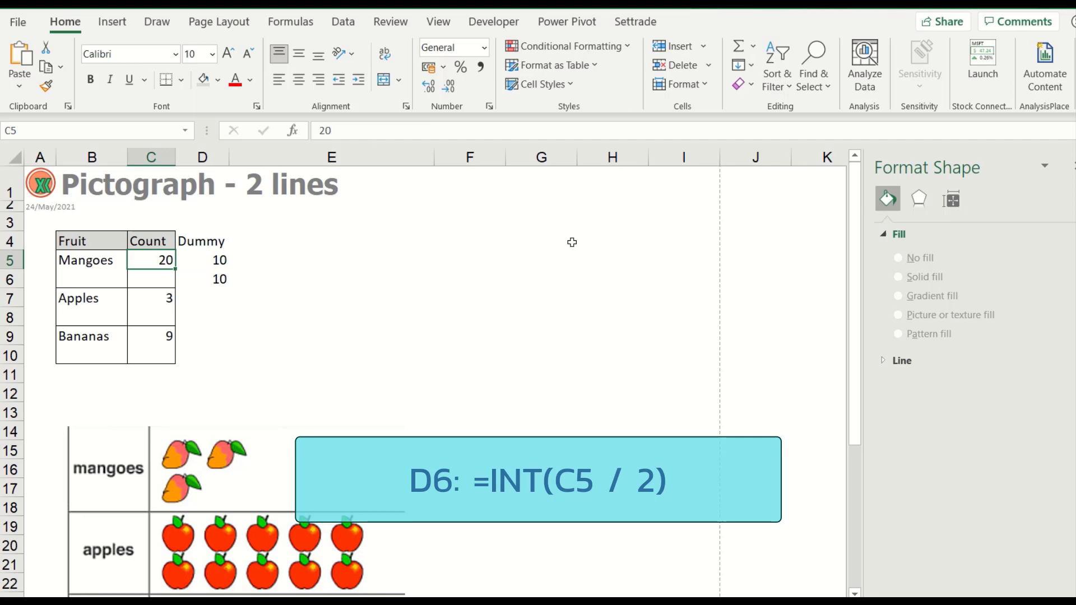
text(19)
key(Return)
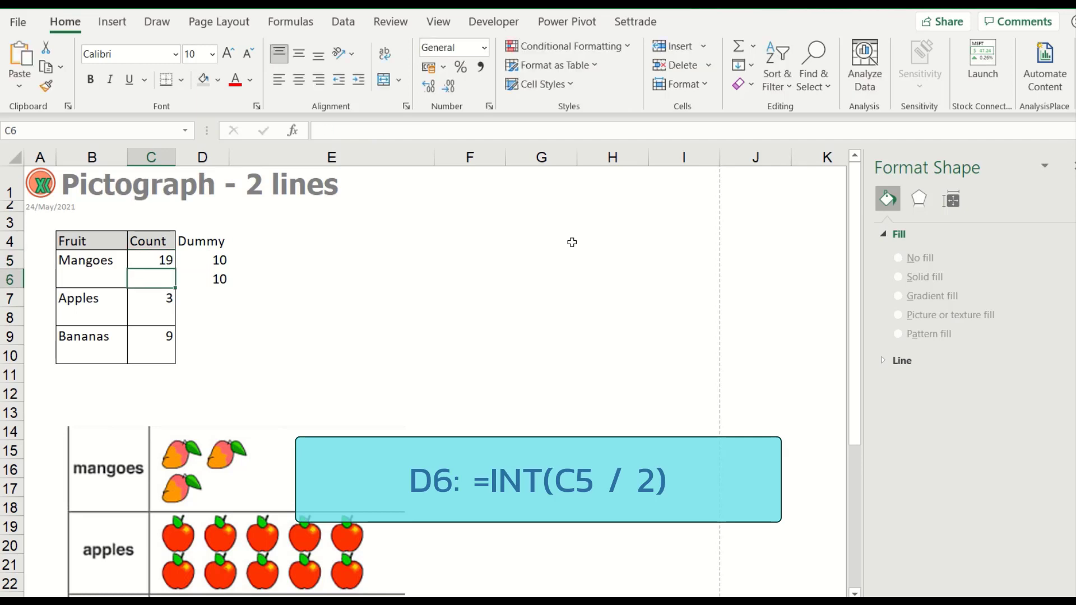
- Remove the +1 from D6's formula so it becomes =INT(C5/2)
key(Up)
key(Right)
key(Down)
key(F2)
key(Left)
key(Left)
key(Left)
key(Left)
key(Left)
key(Left)
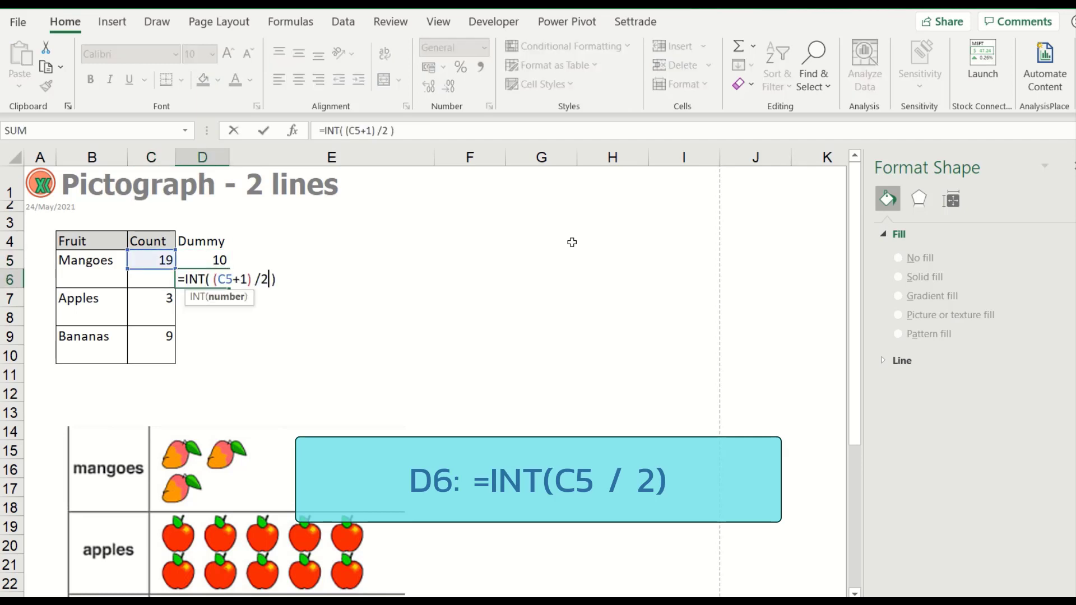
key(BackSpace)
key(BackSpace)
key(Return)
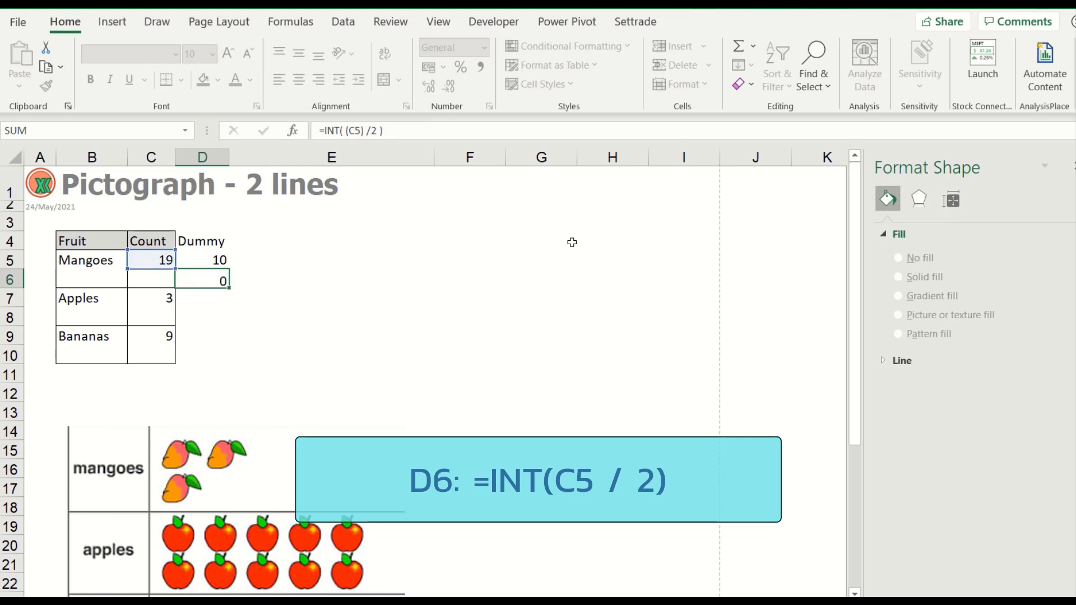
- Retest the split with mango counts 18 and 17, then select the Dummy cells D5:D6
key(Up)
key(Up)
key(Left)
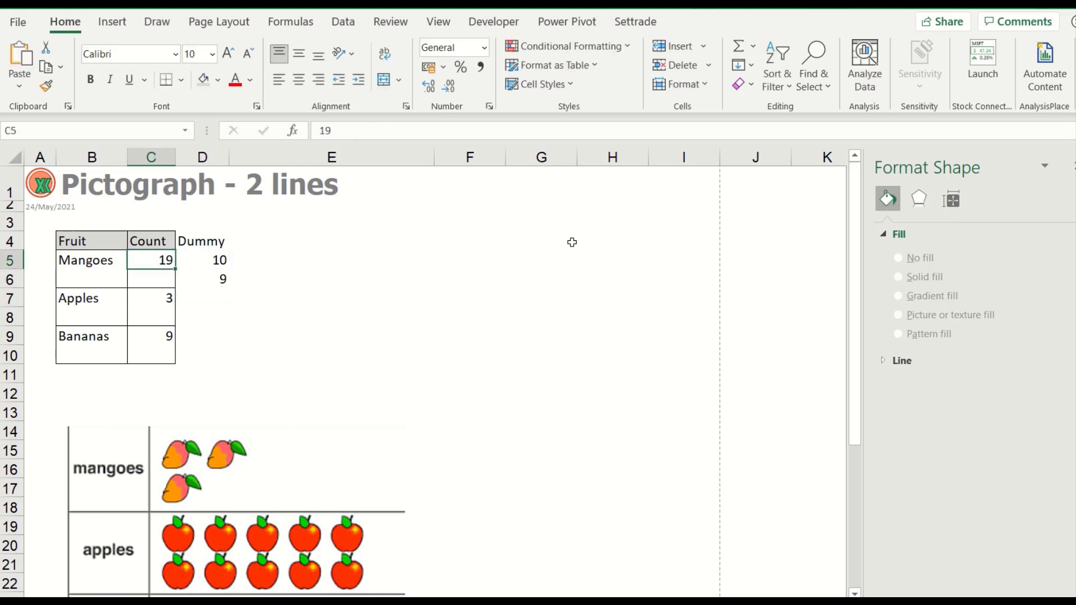
text(18)
key(Return)
key(Up)
text(17)
key(Return)
key(Up)
key(Right)
key(shift+Down)
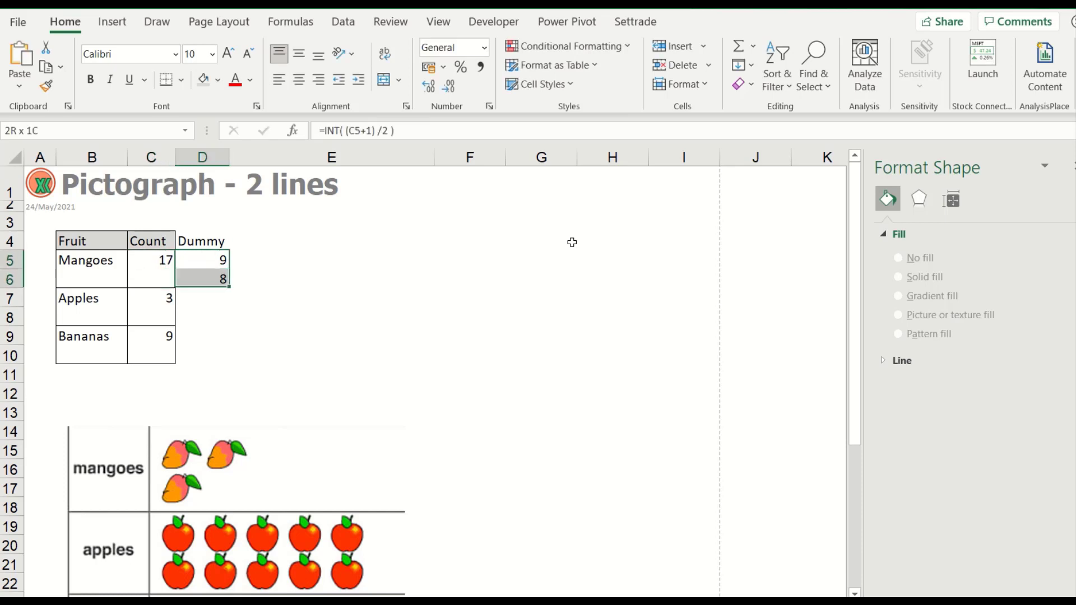
key(Down)
- Undo the 0 overwrite in D6 and copy D5:D6 into the Apples and Bananas rows D7:D10
text(0)
key(Return)
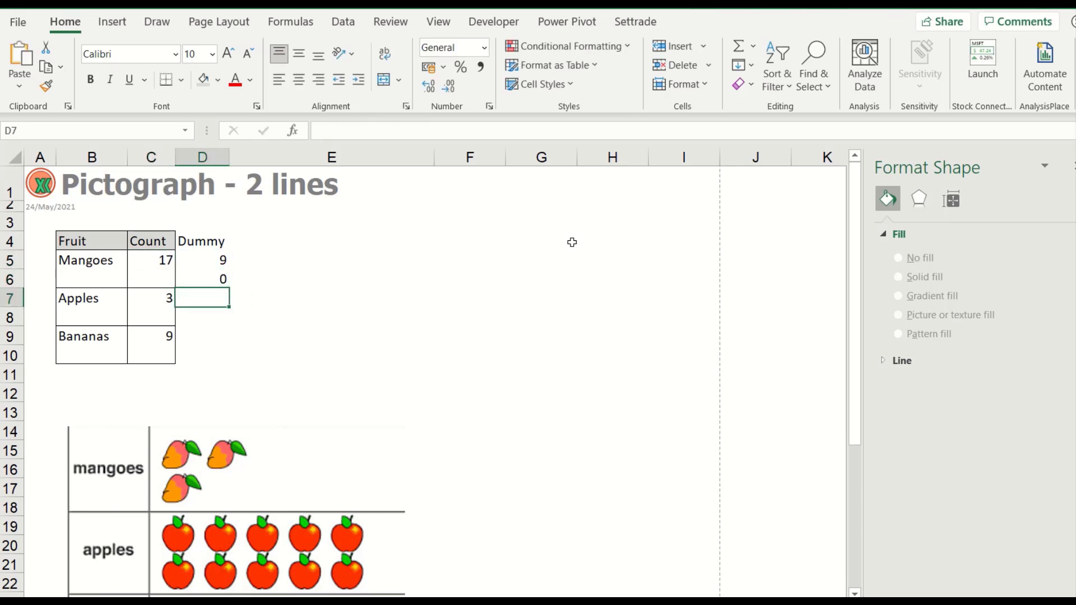
key(ctrl+z)
key(ctrl+c)
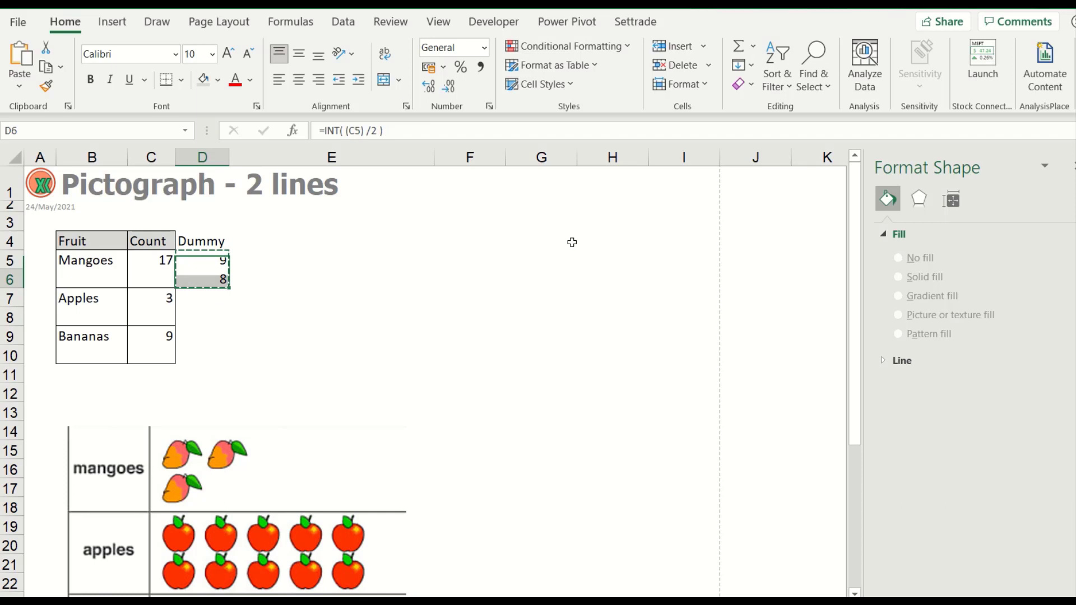
key(Down)
key(Down)
key(shift+Down)
key(shift+Down)
key(shift+Down)
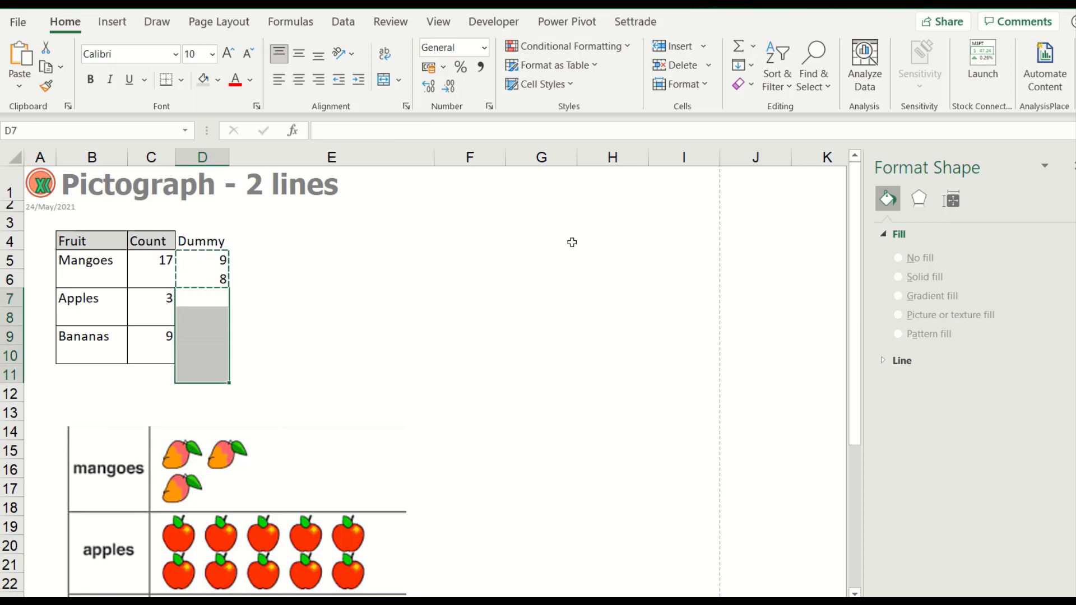
key(ctrl+v)
key(shift+Up)
key(shift+Up)
key(shift+Up)
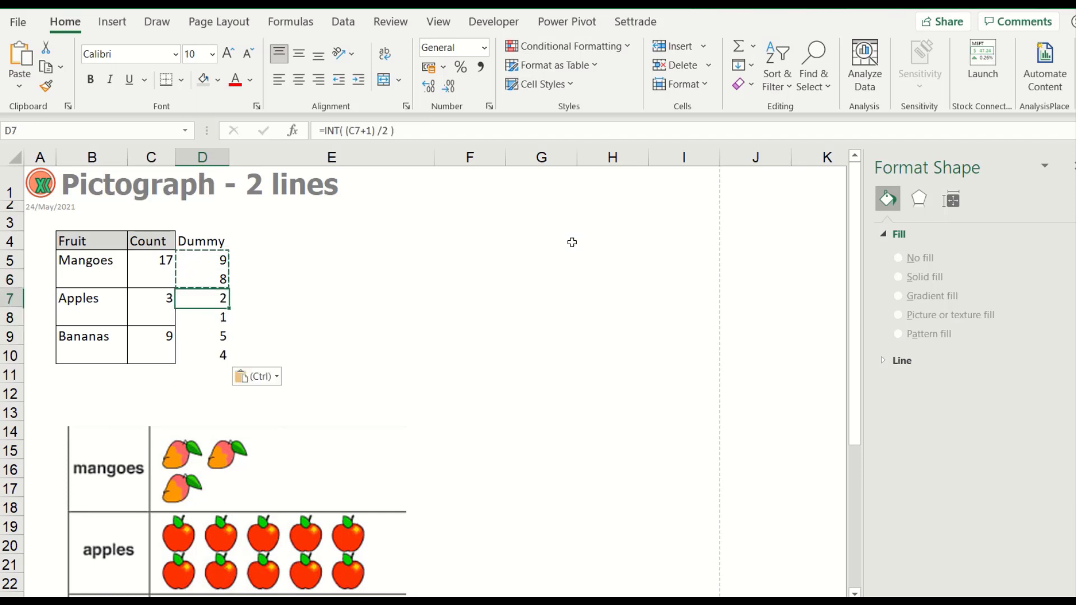
key(Escape)
- Check the pasted Dummy formulas in D7 through D10, leaving them unchanged
key(F2)
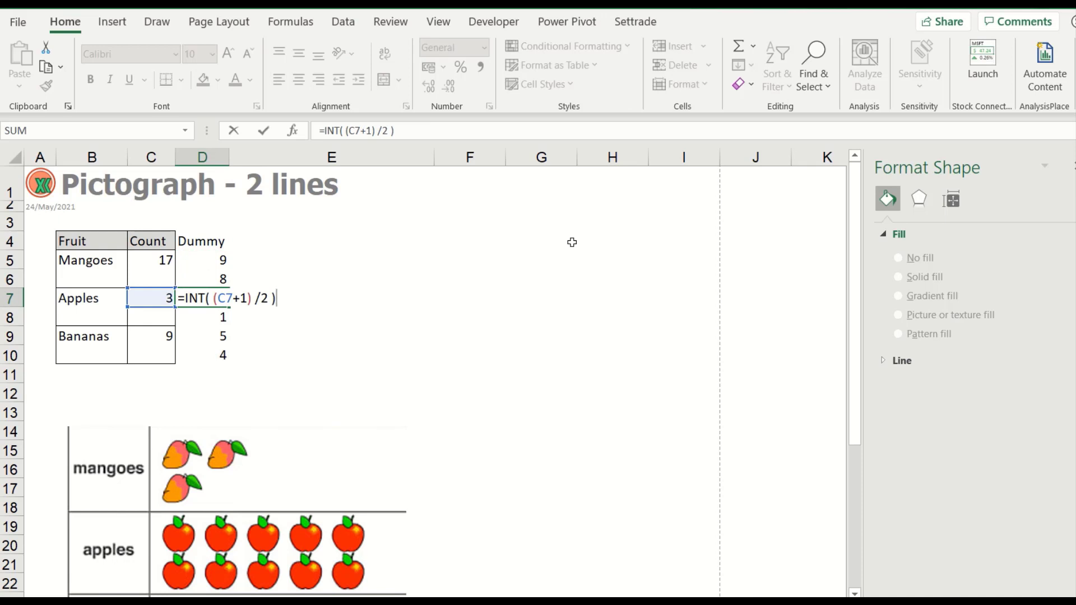
key(Return)
key(F2)
key(Return)
key(F2)
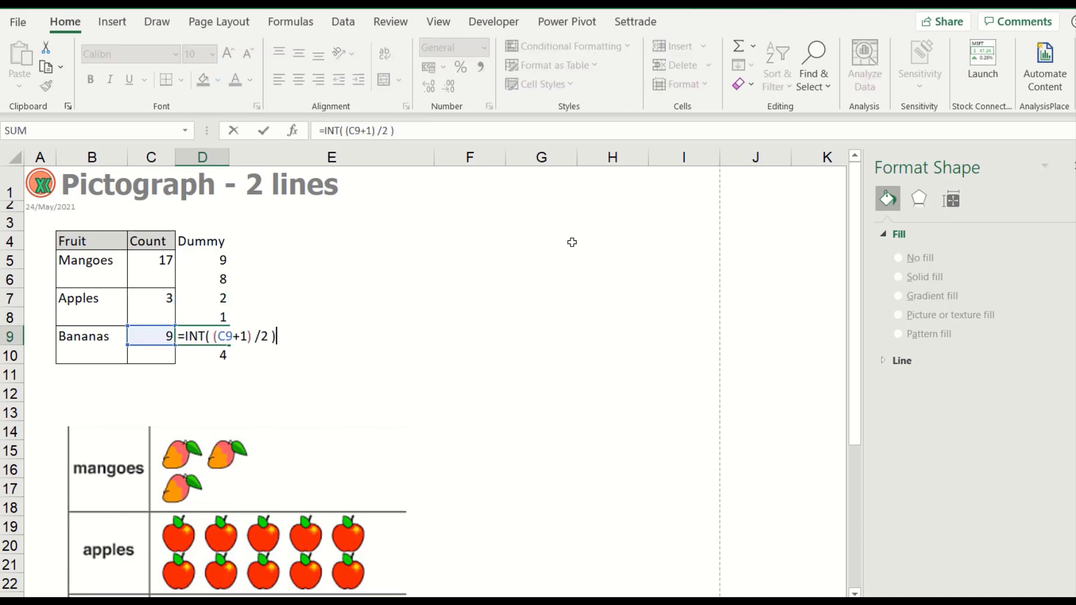
key(Return)
key(F2)
key(Escape)
key(ctrl+Up)
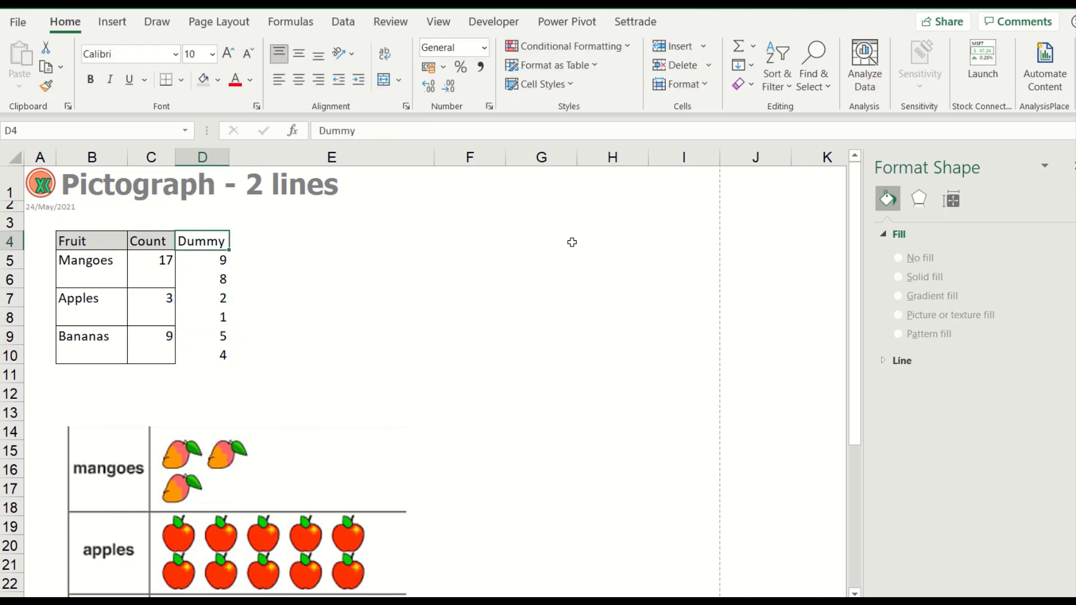
key(Right)
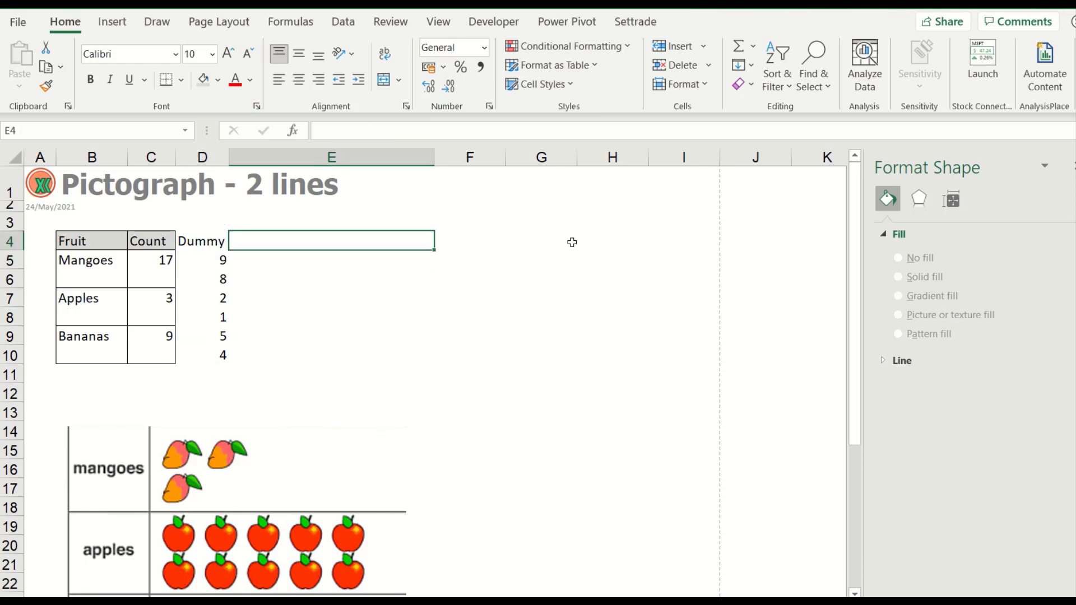
key(Down)
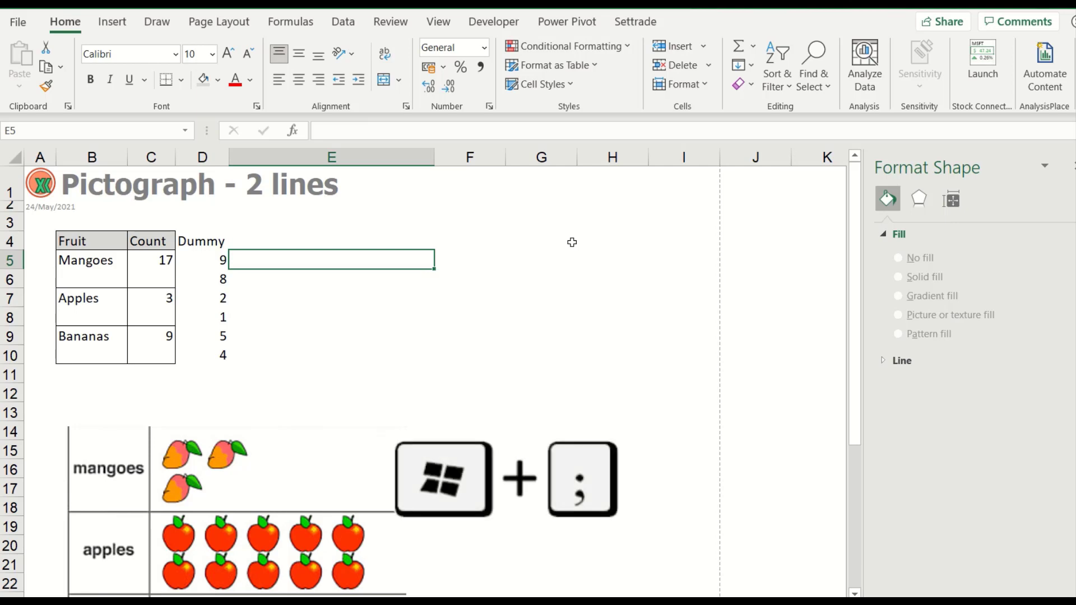
key(super+semicolon)
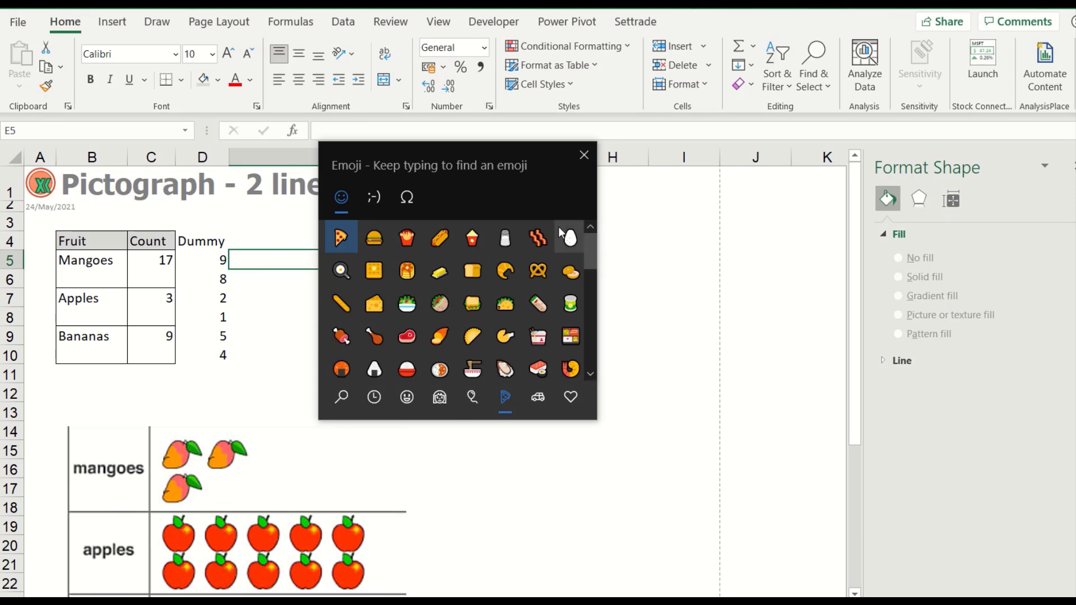
key(Escape)
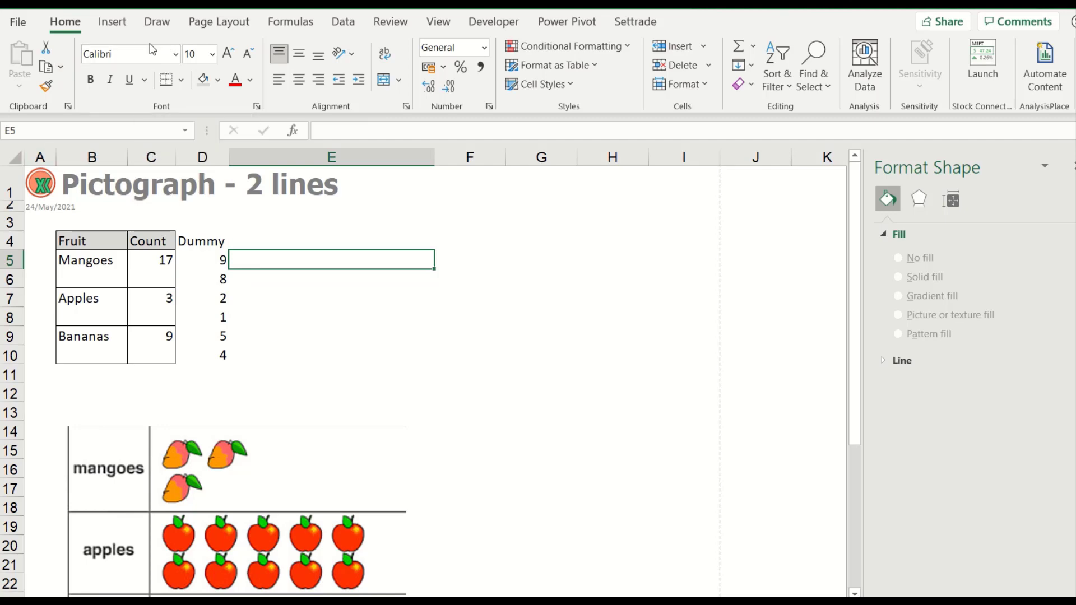
key(alt+n)
click(1030, 59)
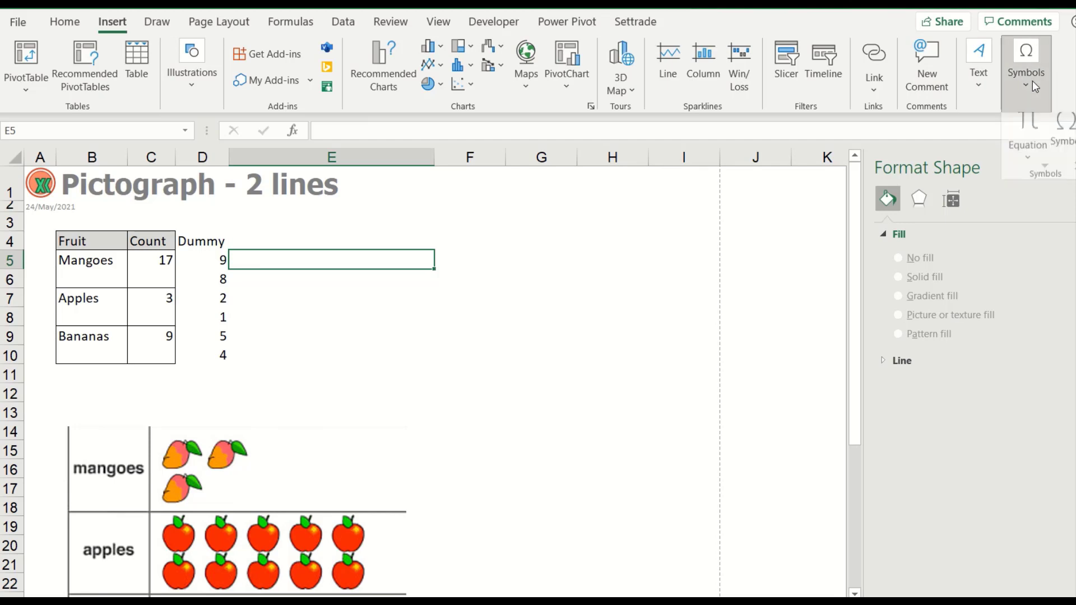
click(1033, 60)
click(1033, 60)
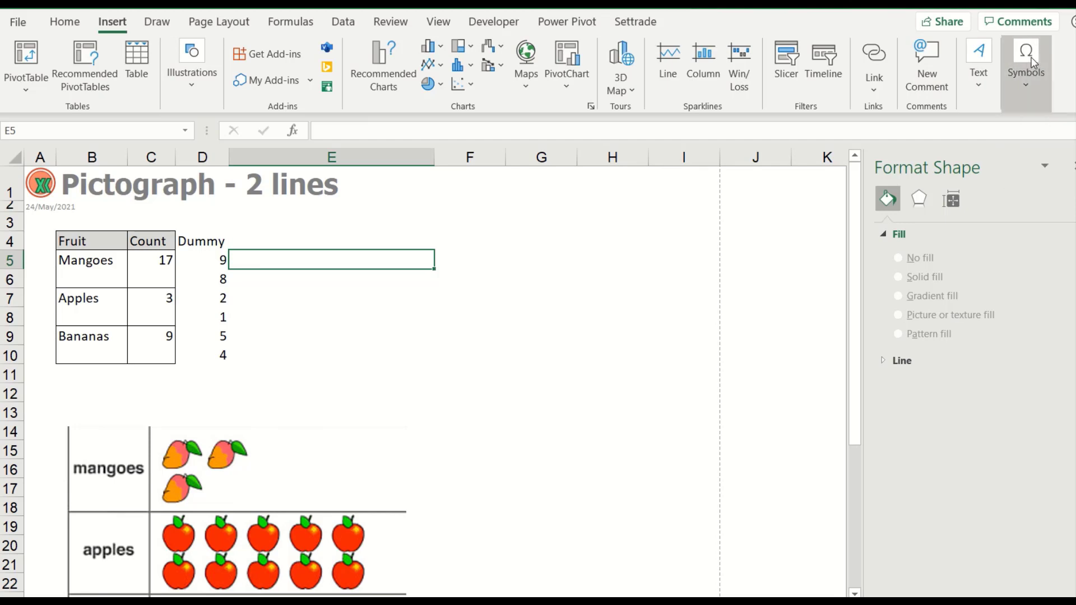
click(1061, 143)
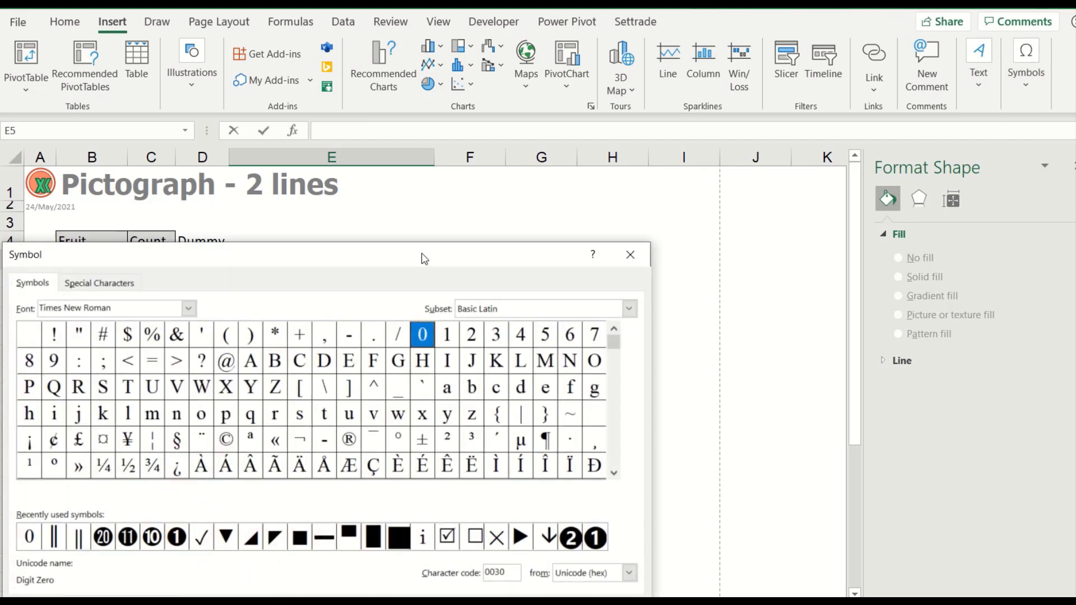
drag(424, 258, 364, 69)
click(539, 116)
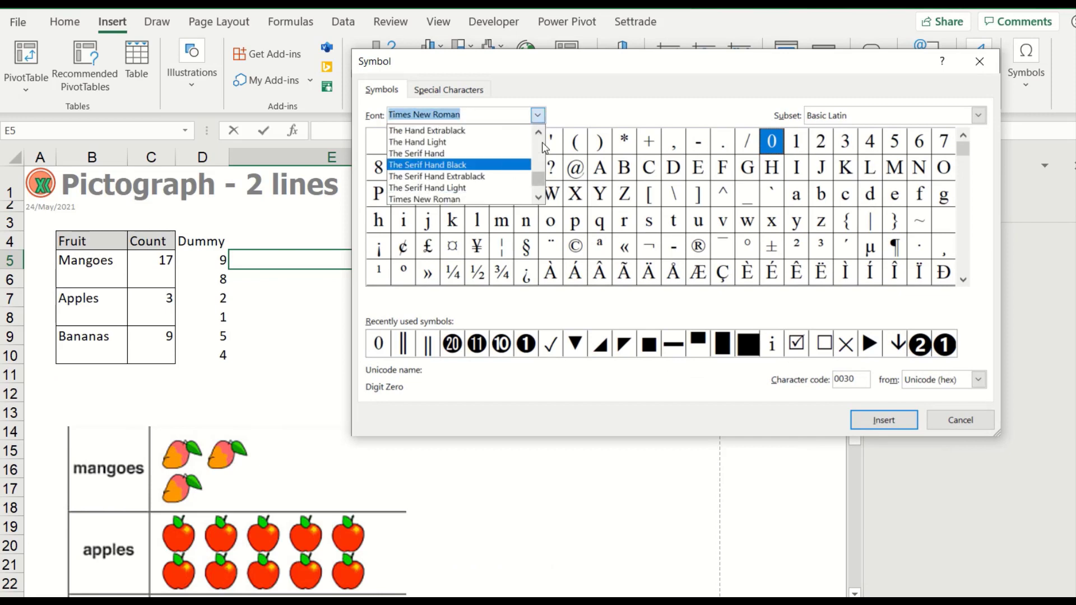
text(se)
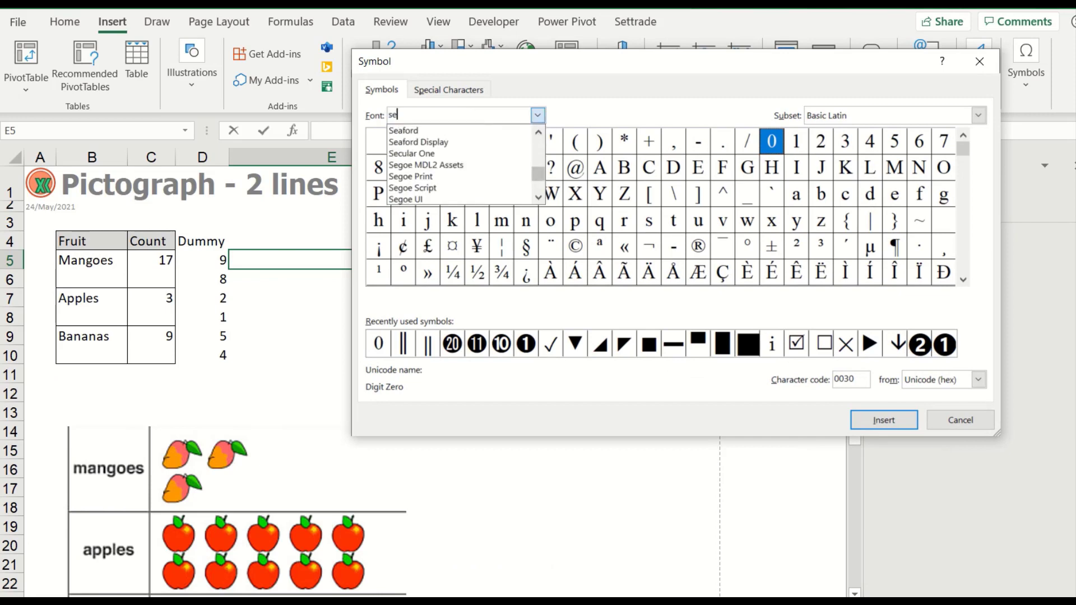
key(BackSpace)
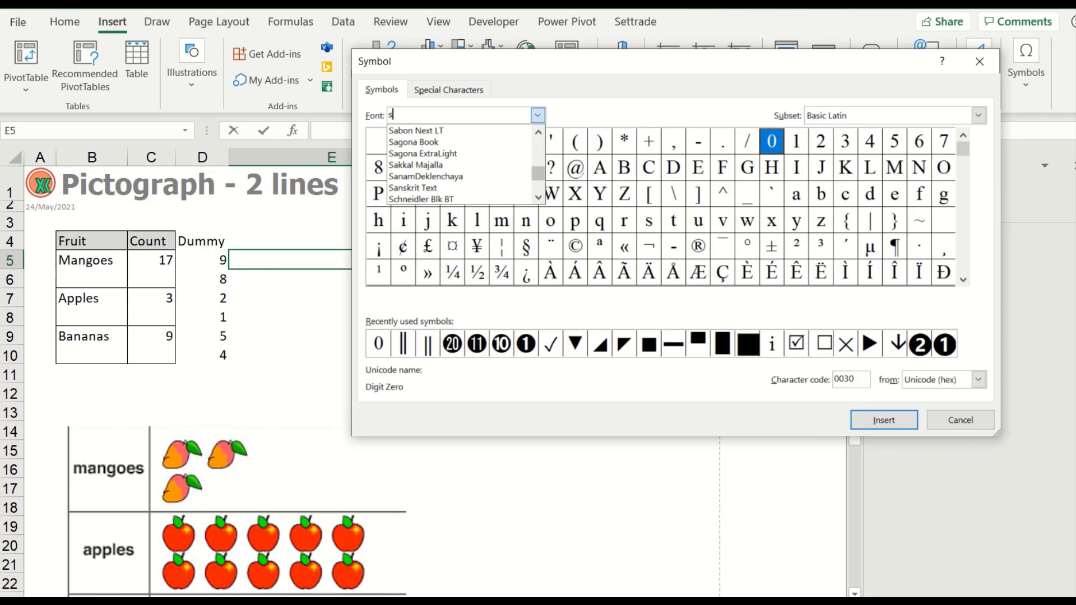
text(ego)
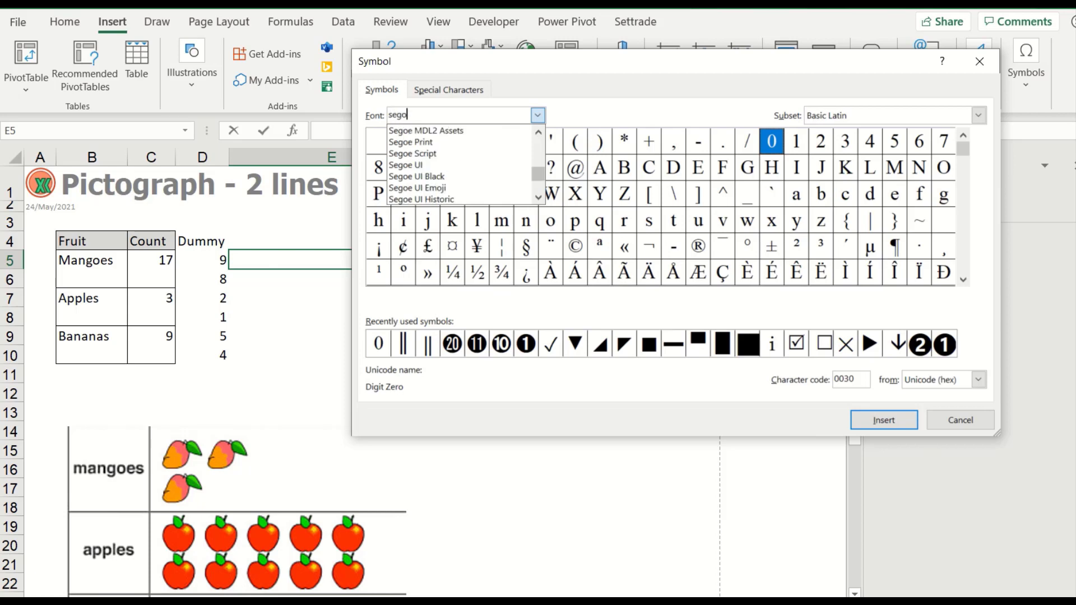
key(Down)
key(Down)
key(Down)
key(Down)
key(Down)
key(Down)
key(Return)
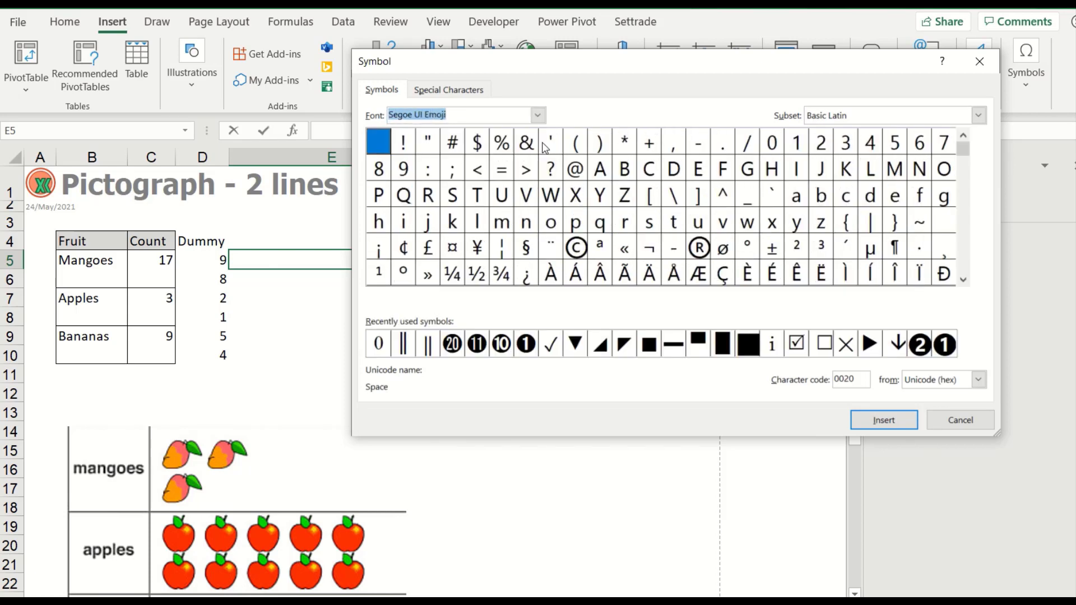
click(966, 250)
scroll(967, 250, down, 10)
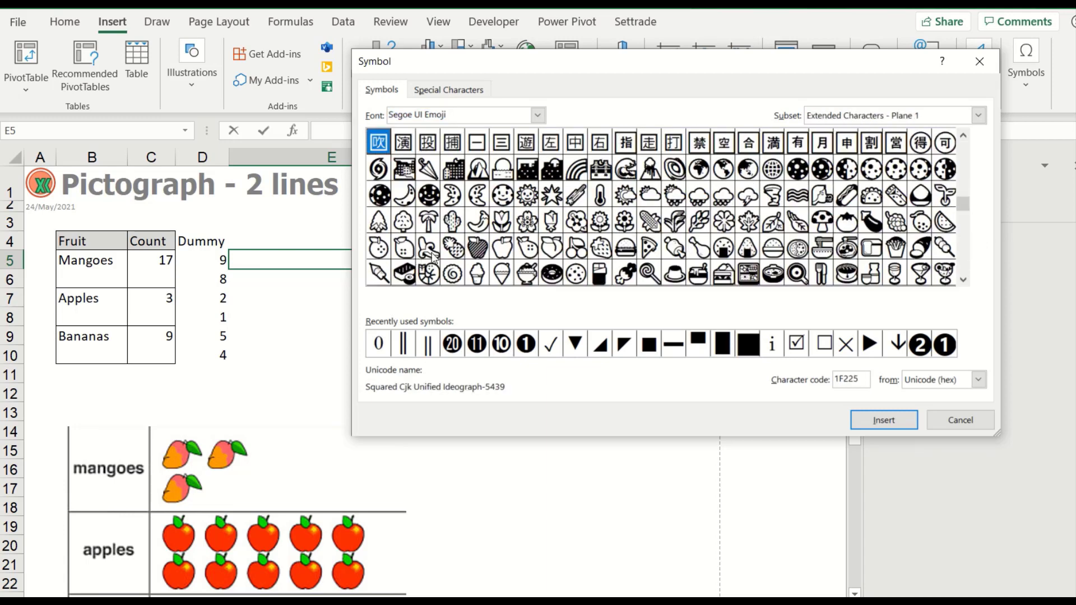
key(Escape)
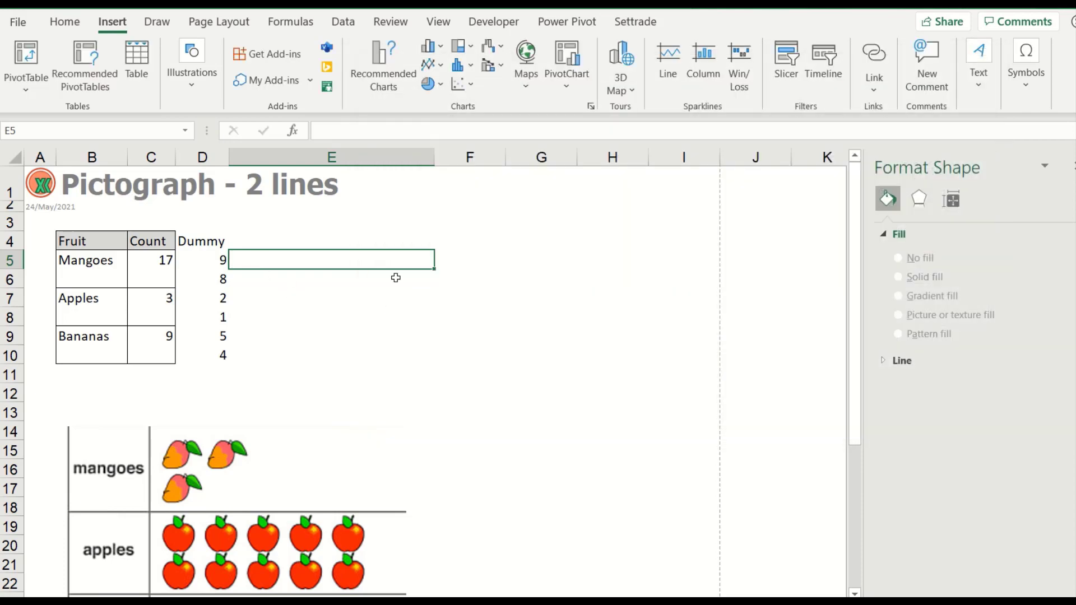
- Insert the mango emoji into cell E5 from the emoji panel
key(super+period)
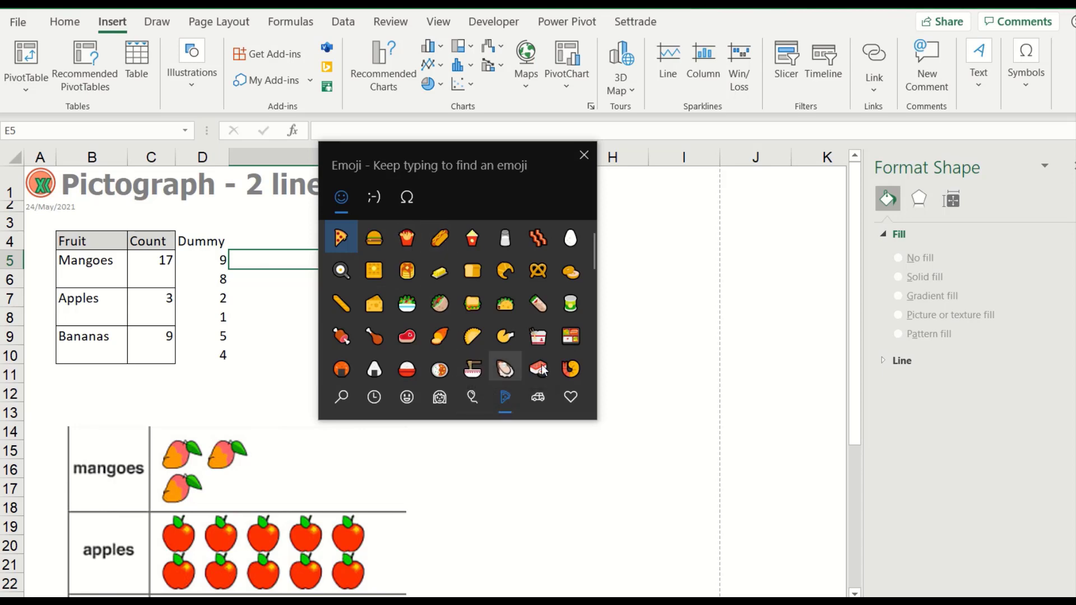
scroll(556, 323, down, 5)
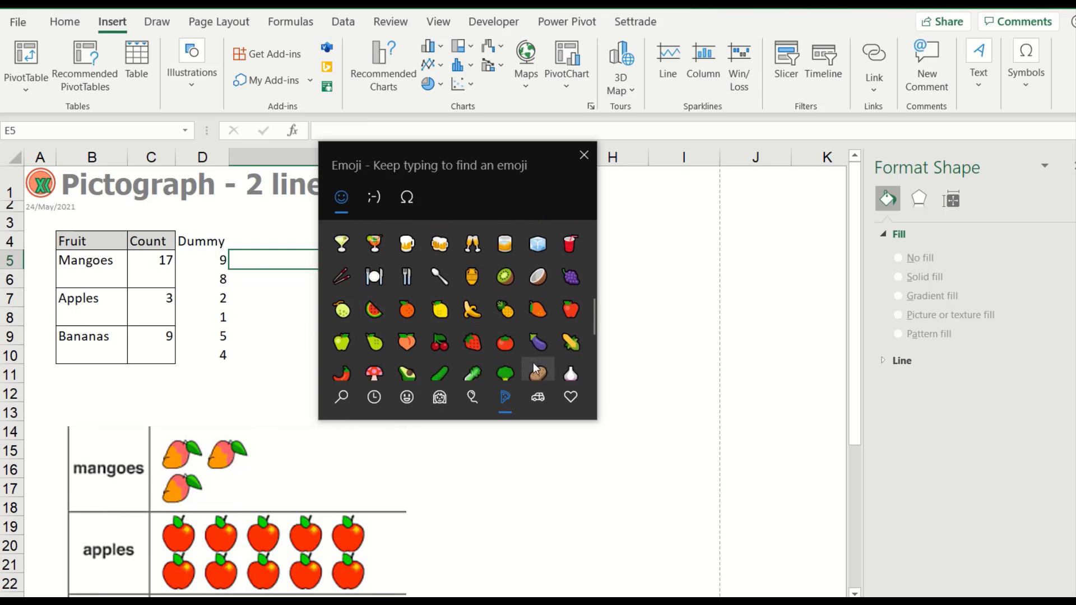
scroll(533, 362, down, 1)
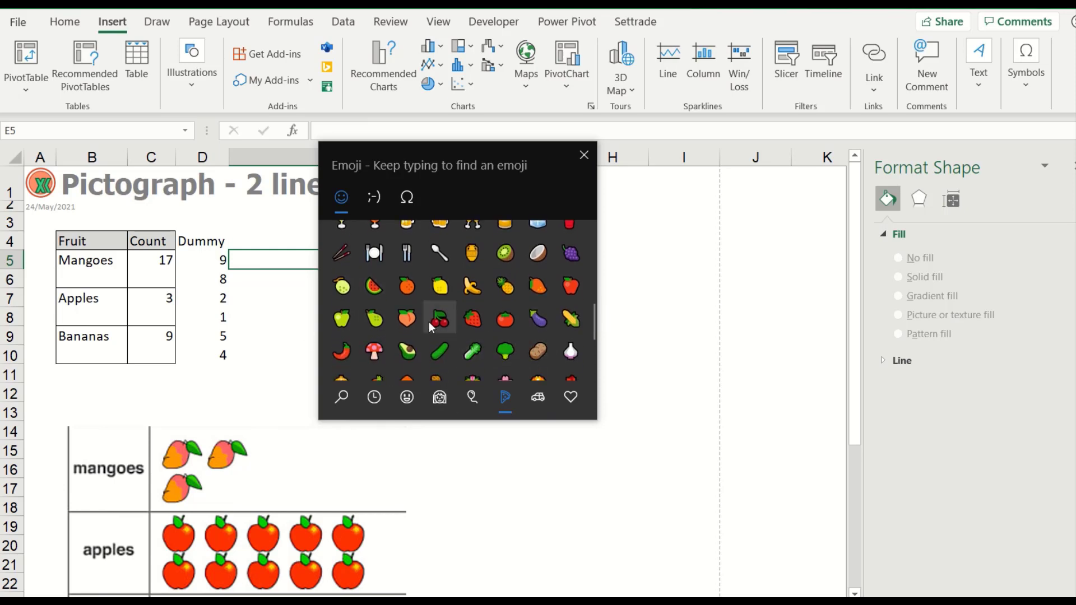
click(535, 290)
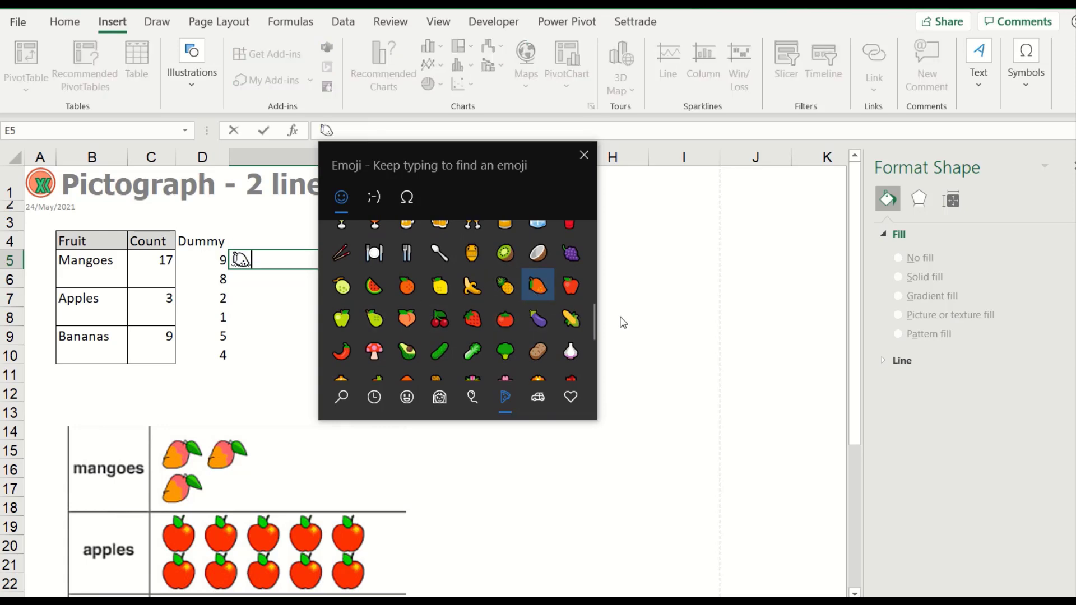
click(256, 295)
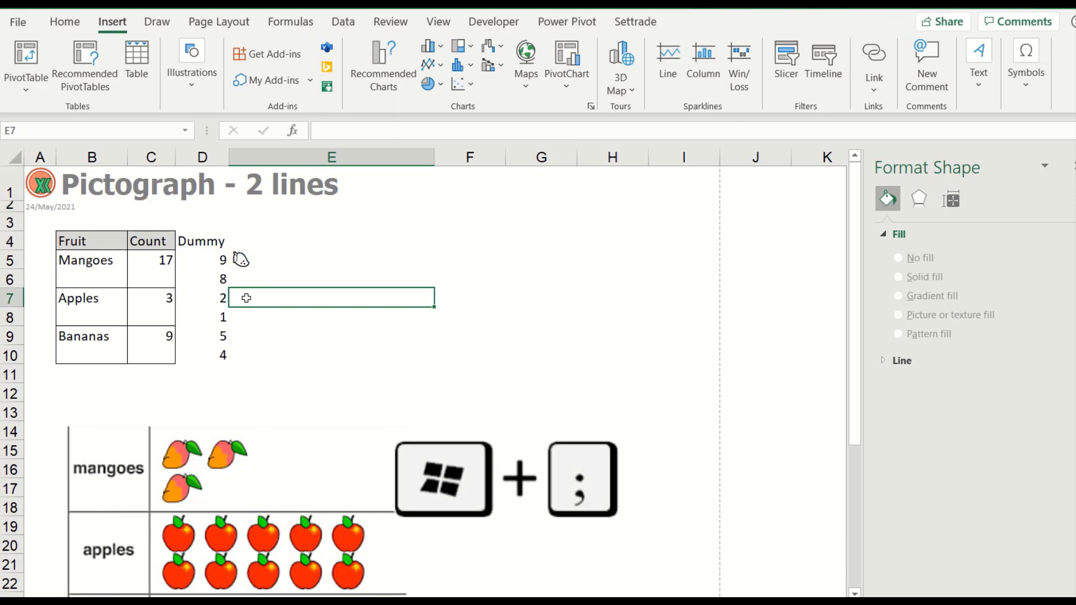
- Insert the red apple emoji into cell E7
key(super+semicolon)
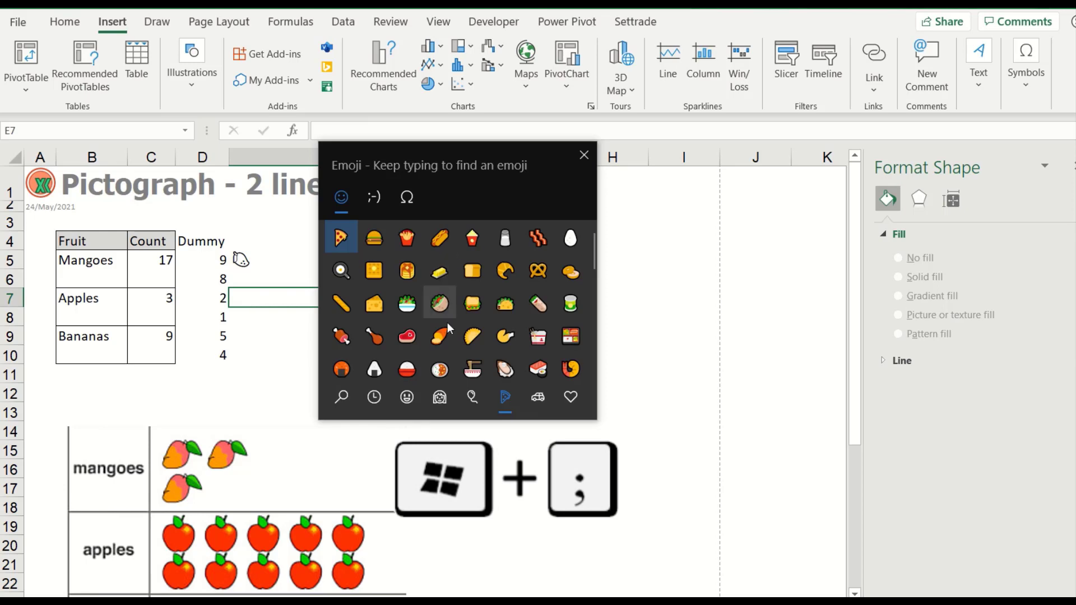
scroll(538, 280, down, 3)
scroll(538, 287, down, 4)
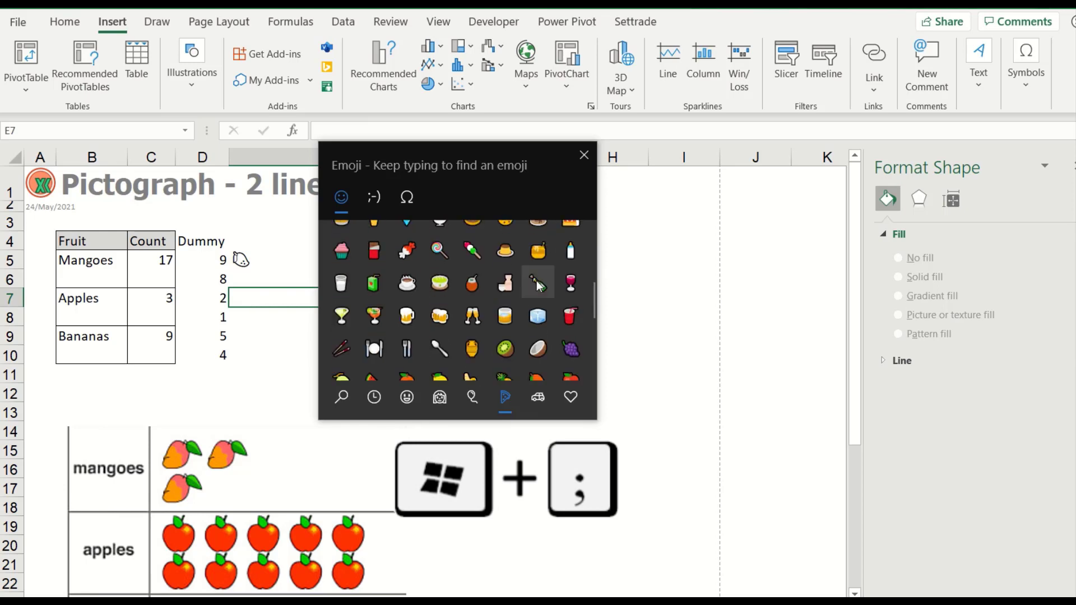
click(573, 261)
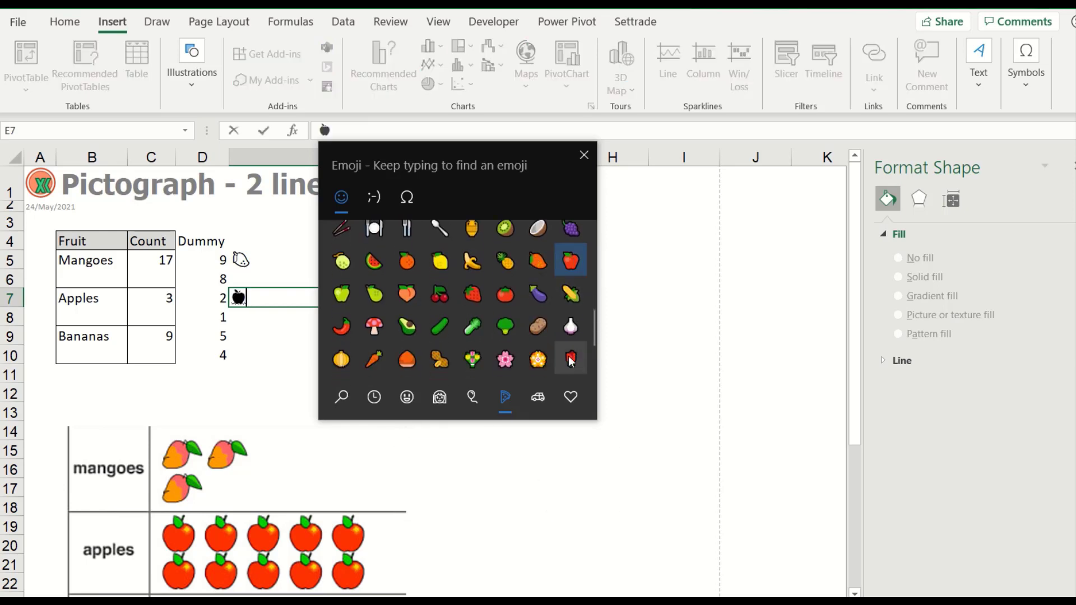
click(247, 338)
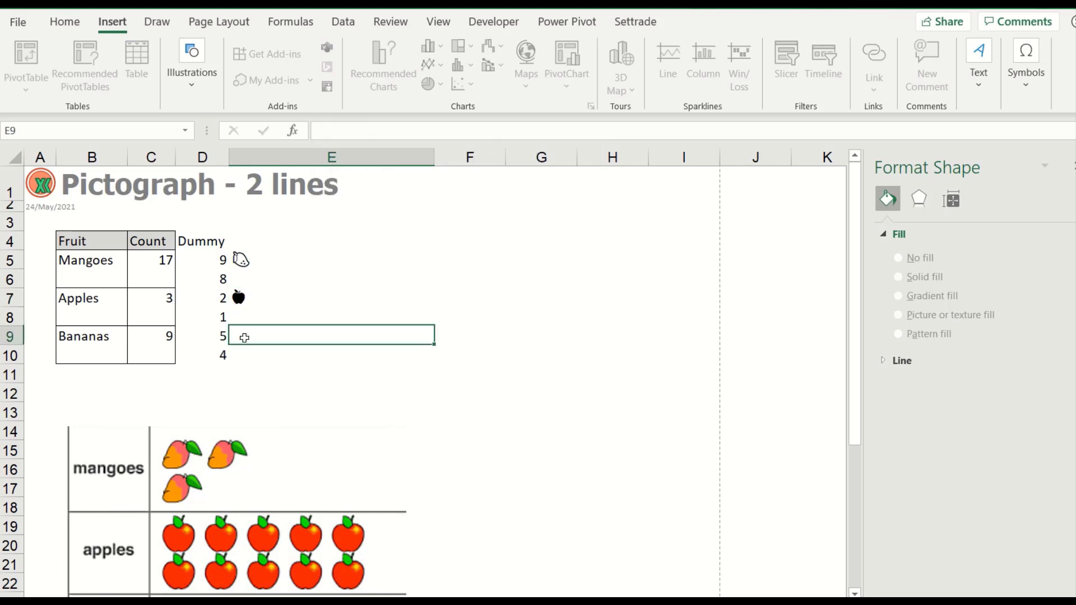
- Insert the banana emoji into cell E9
key(super+semicolon)
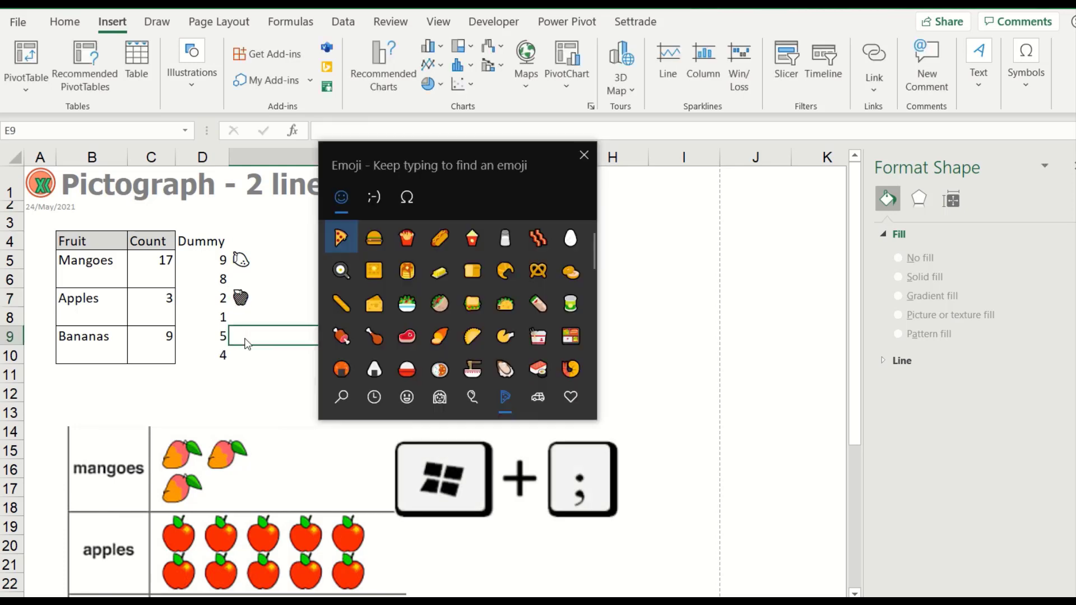
scroll(515, 309, down, 3)
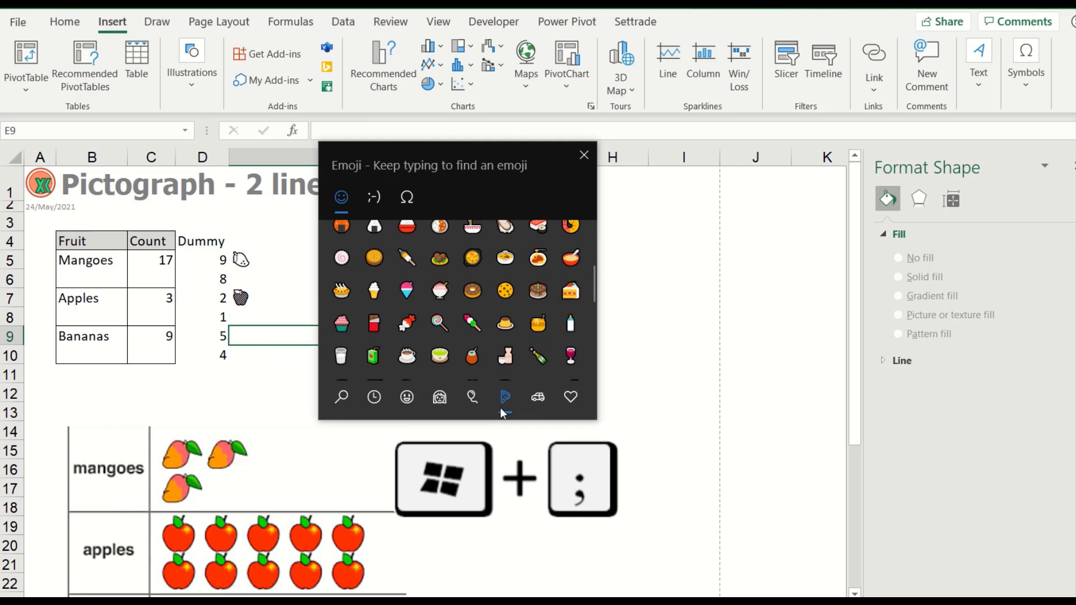
click(472, 287)
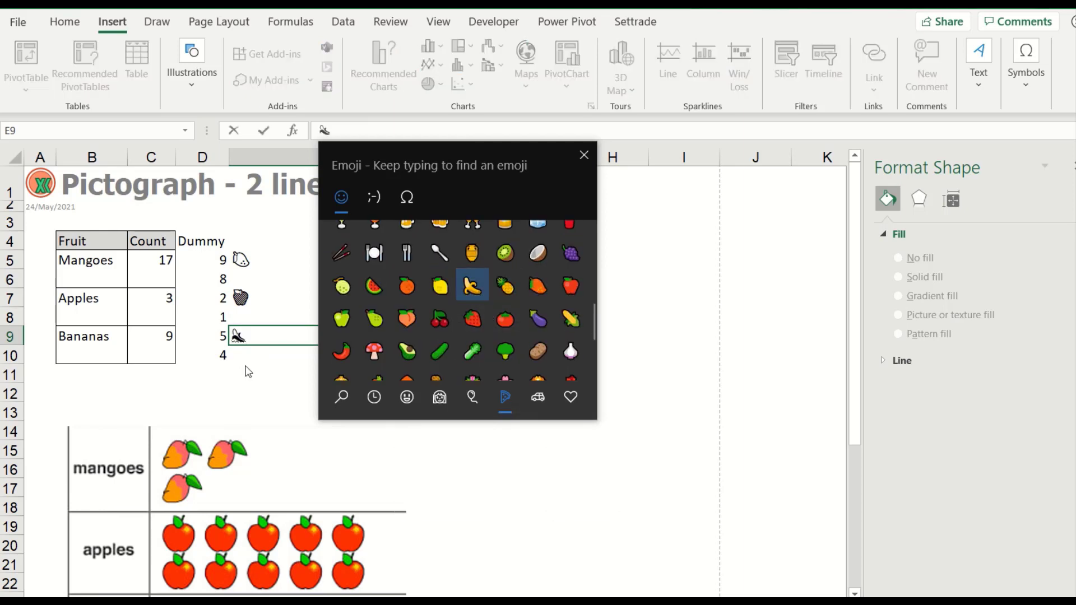
key(Return)
key(Return)
click(311, 266)
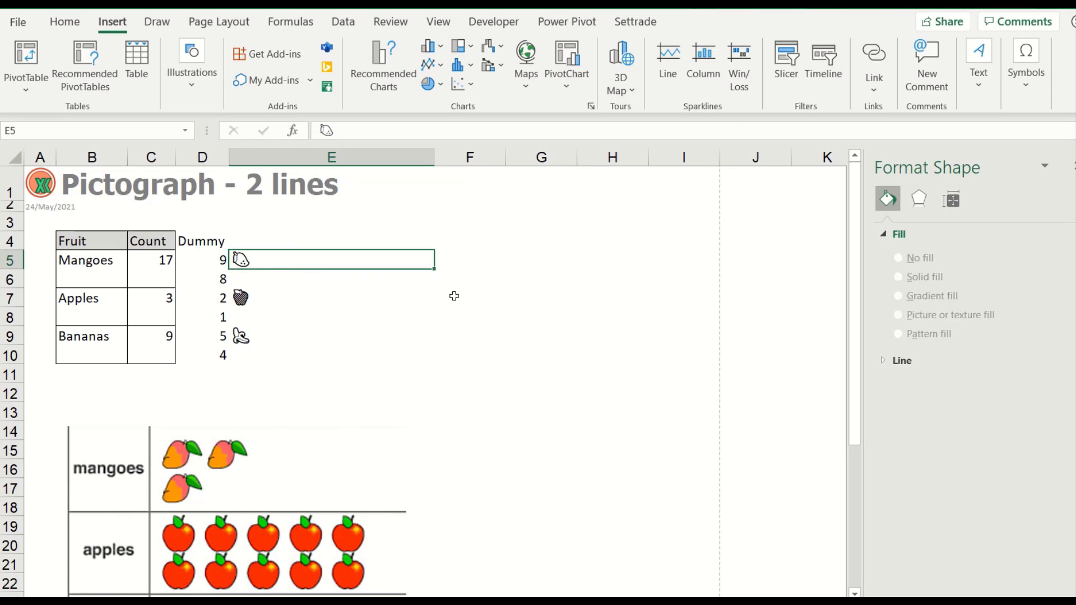
- Review D5's INT((C5+1)/2) formula for reuse in the mango cell
key(Left)
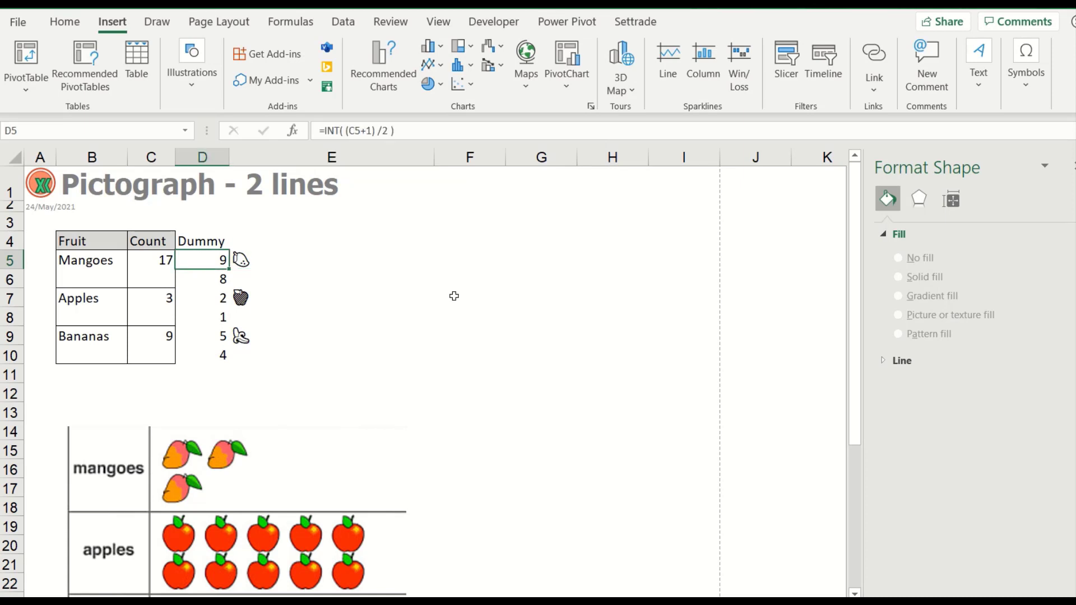
key(Right)
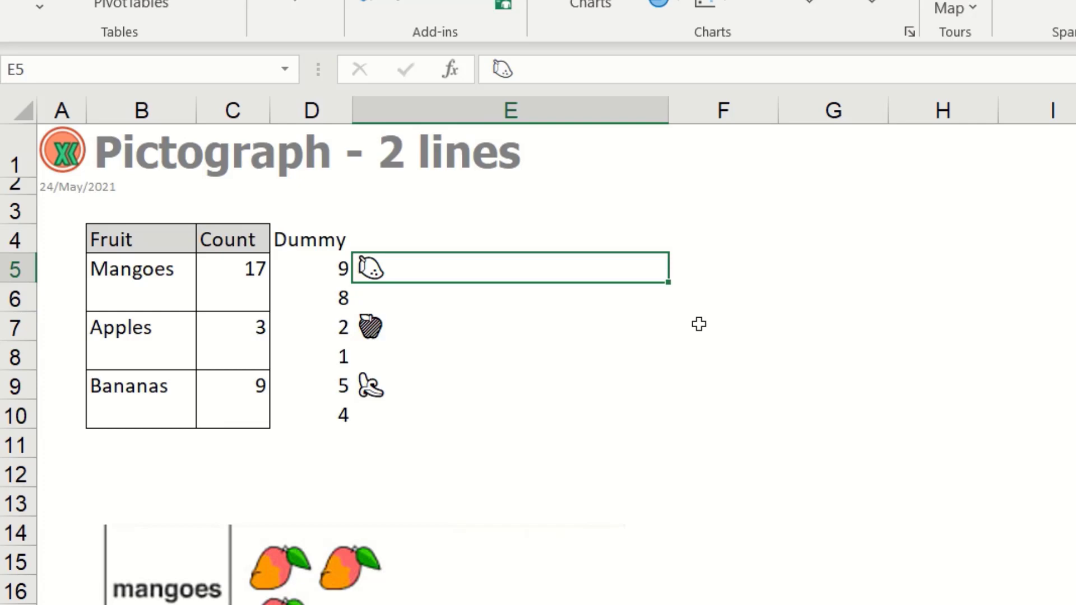
key(Left)
key(F2)
key(shift+Home)
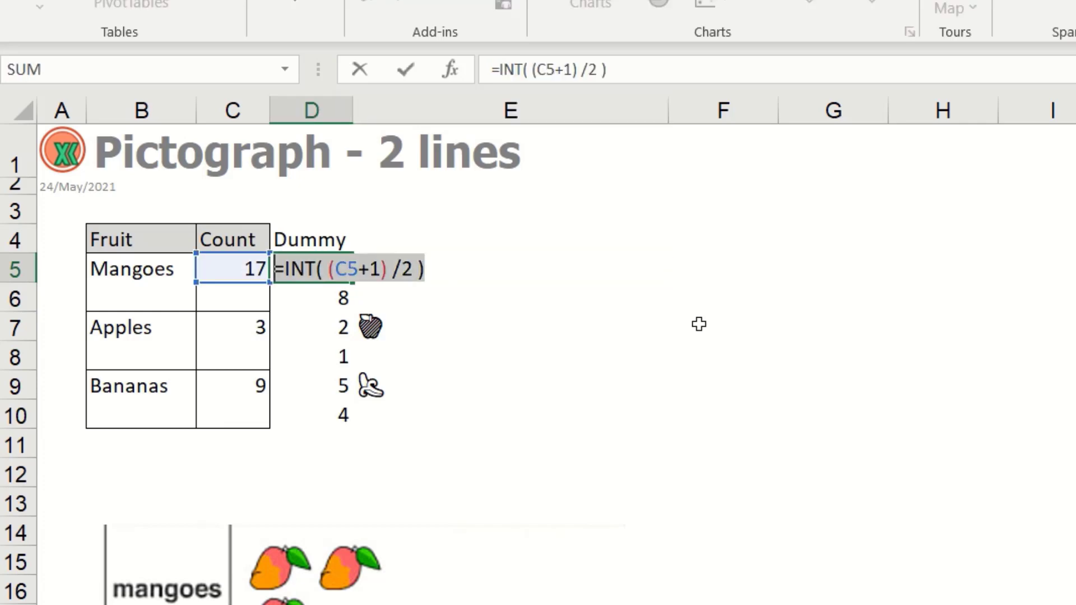
key(shift+Right)
key(Return)
key(Up)
key(Right)
- Turn E5 into =REPT("🥭", D5) so it shows nine mangoes
key(F2)
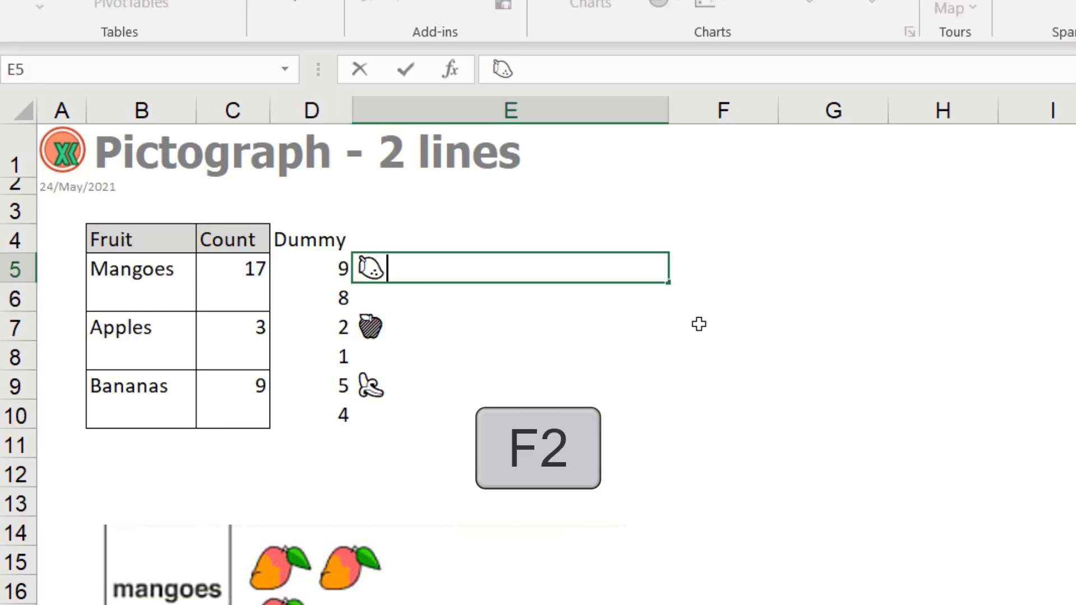
key(Home)
text(=)
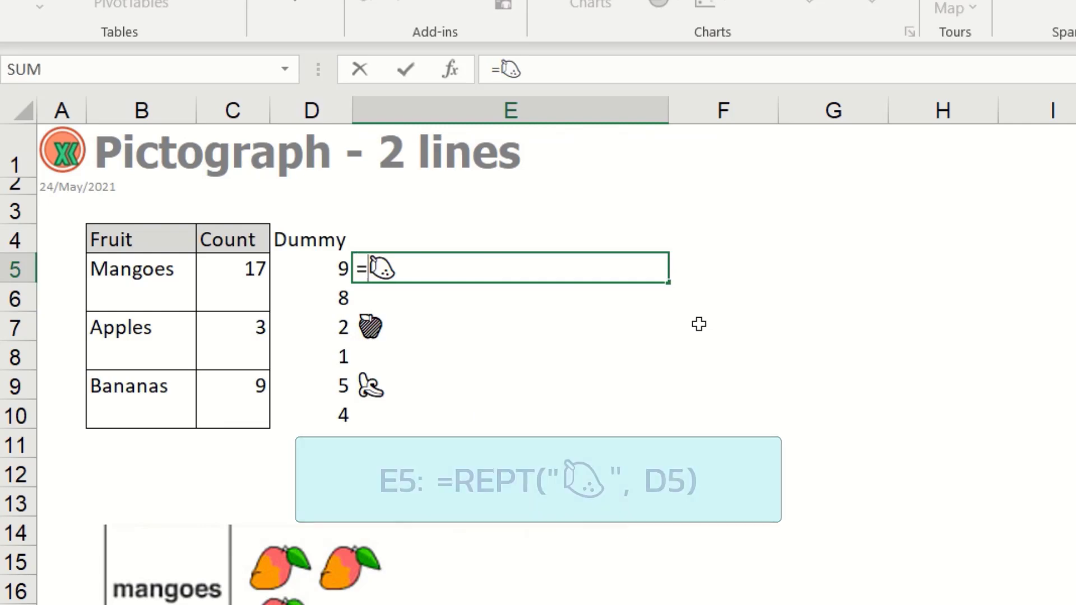
text(R)
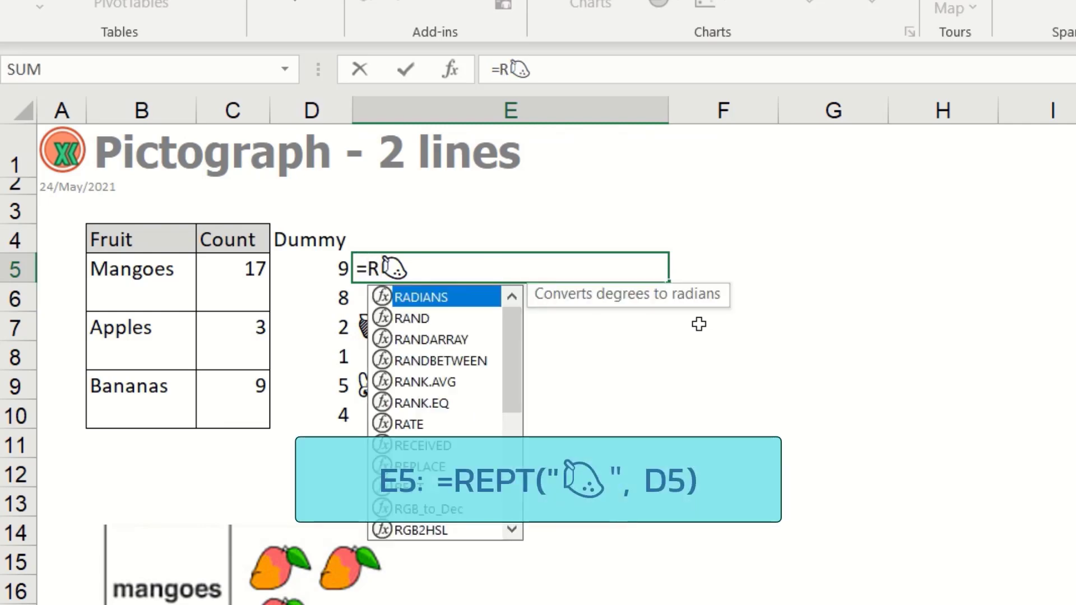
text(ept)
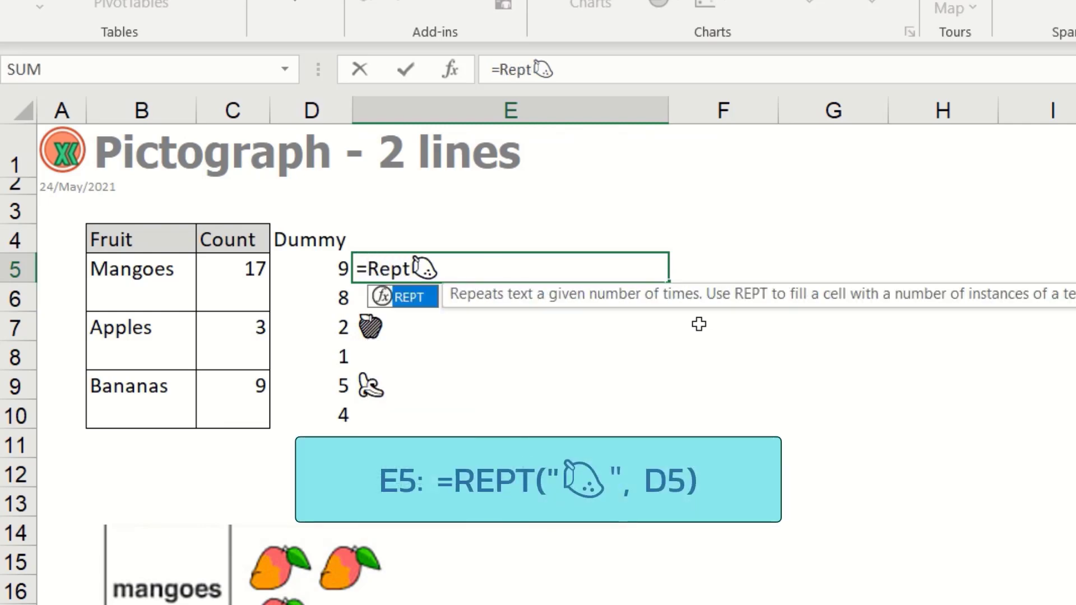
text(("🥭)
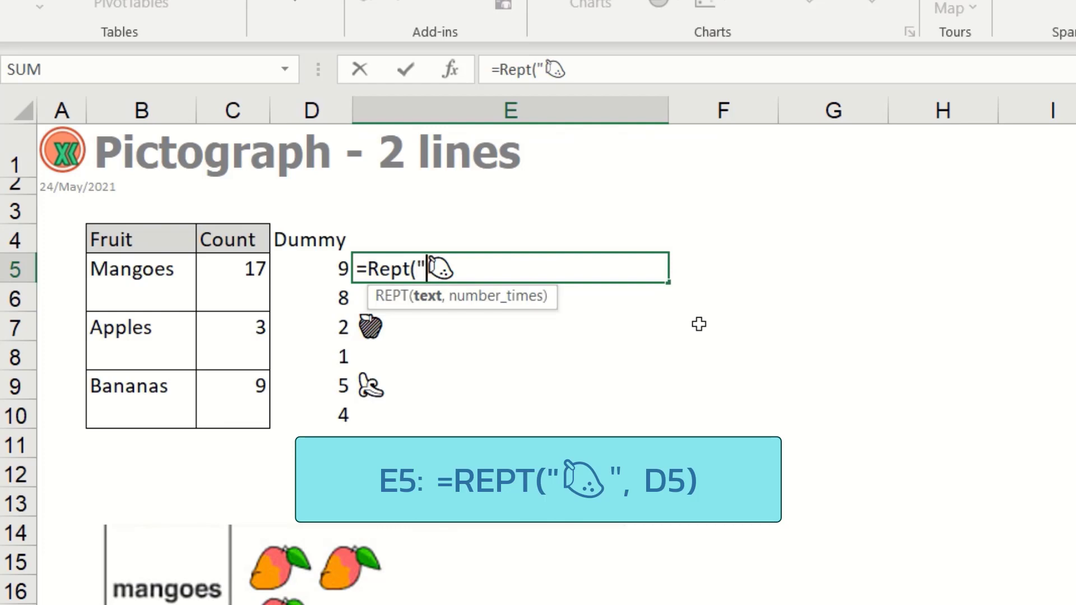
text(", )
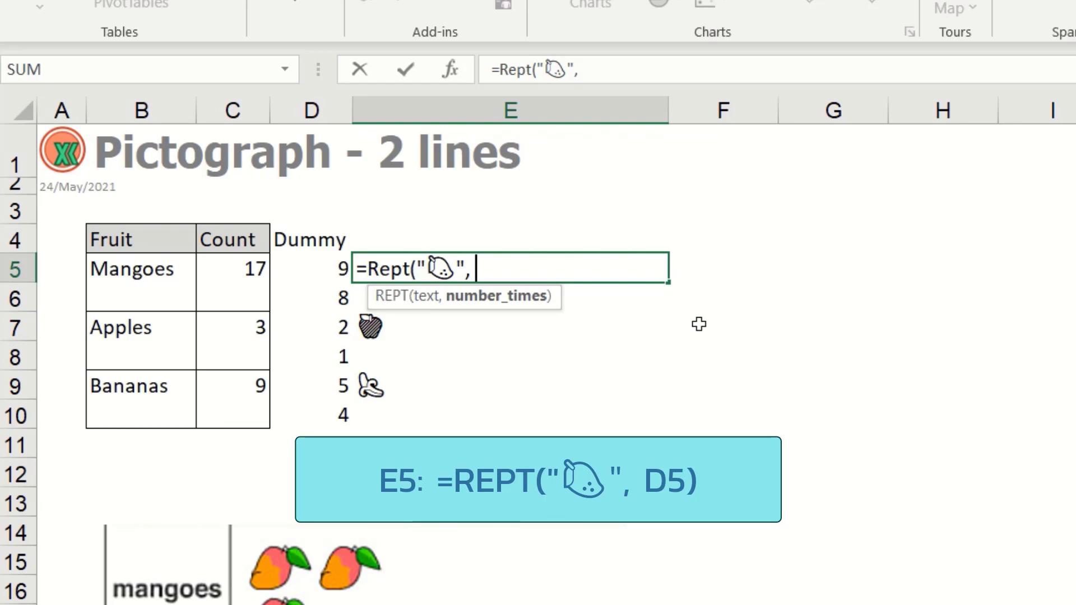
text(INT( (C5+1) /2 ))
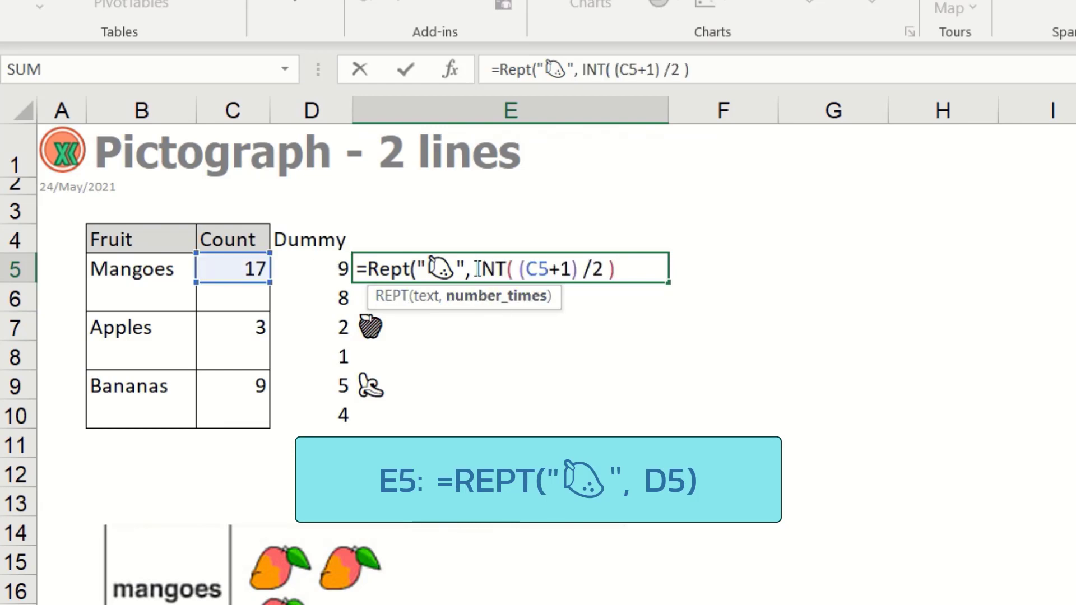
drag(477, 270, 639, 272)
key(BackSpace)
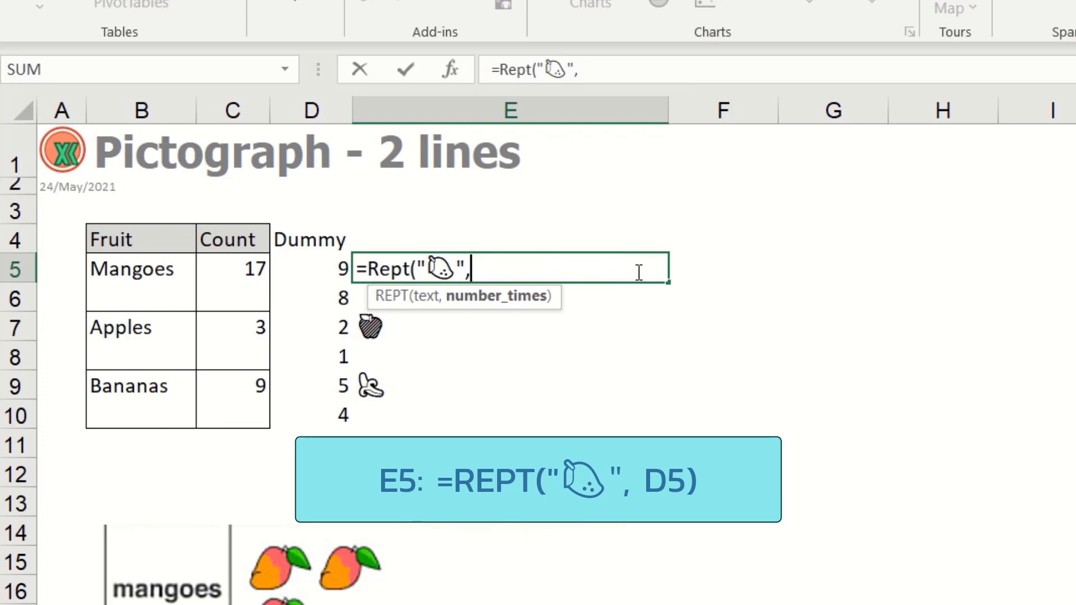
key(Left)
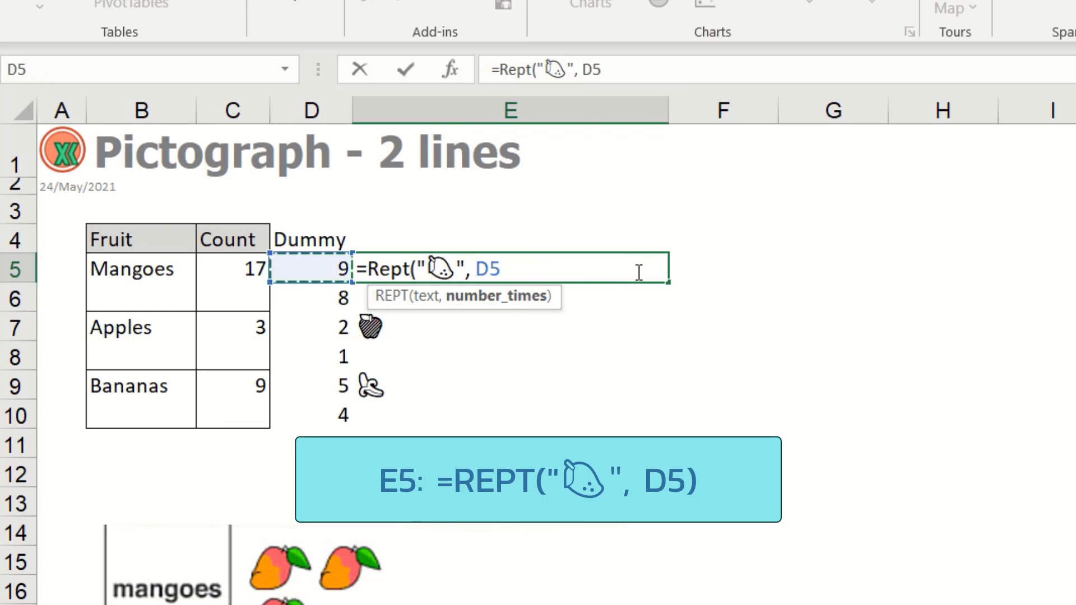
text())
key(ctrl+Return)
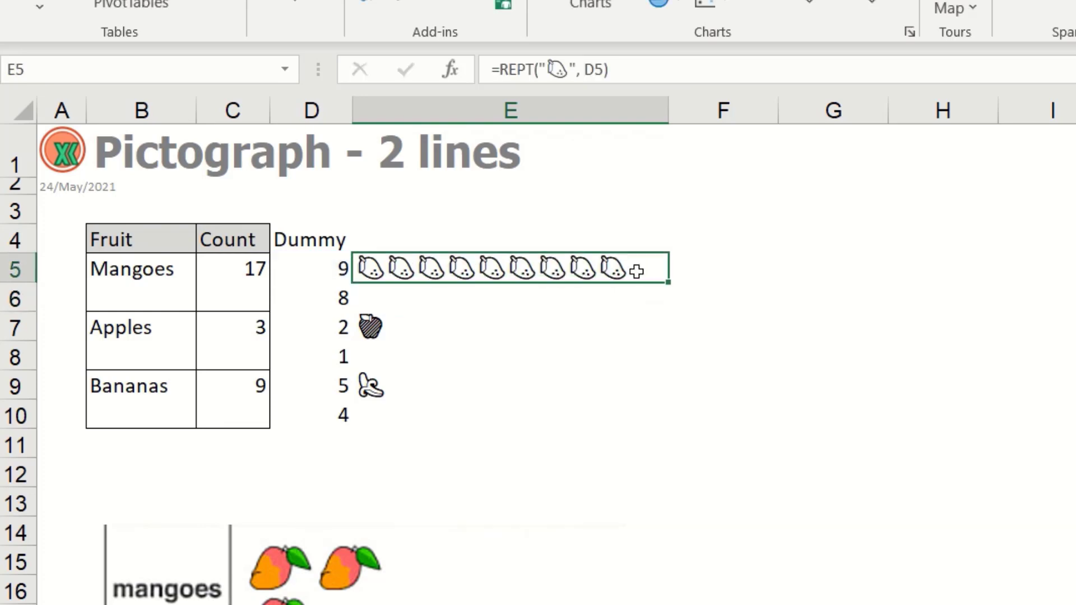
- Fill E5's REPT formula down into E6 so it shows eight mangoes
key(Down)
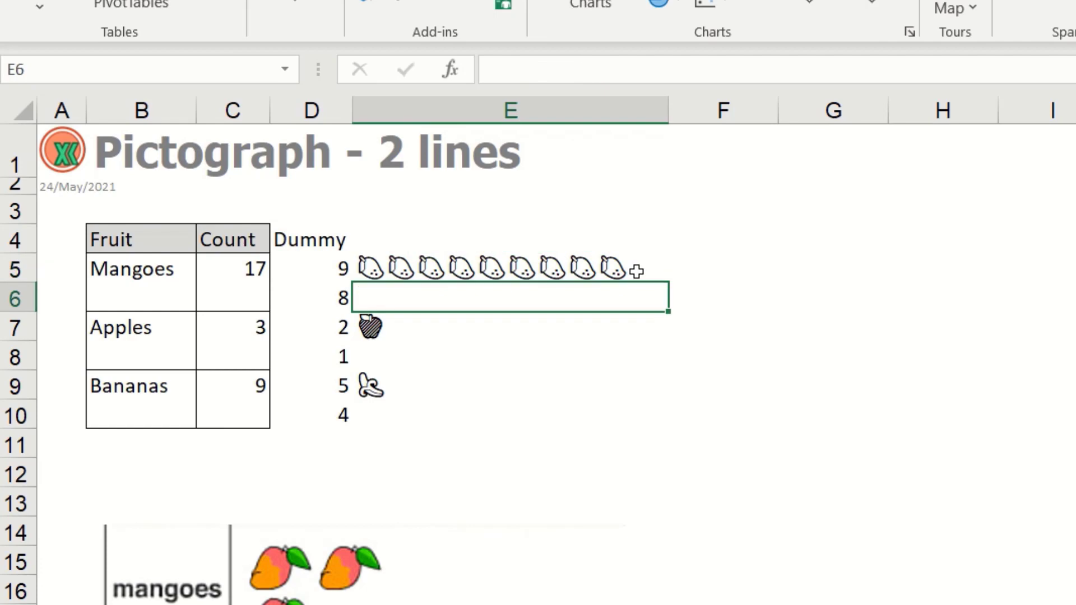
key(Up)
key(shift+Down)
key(shift+Down)
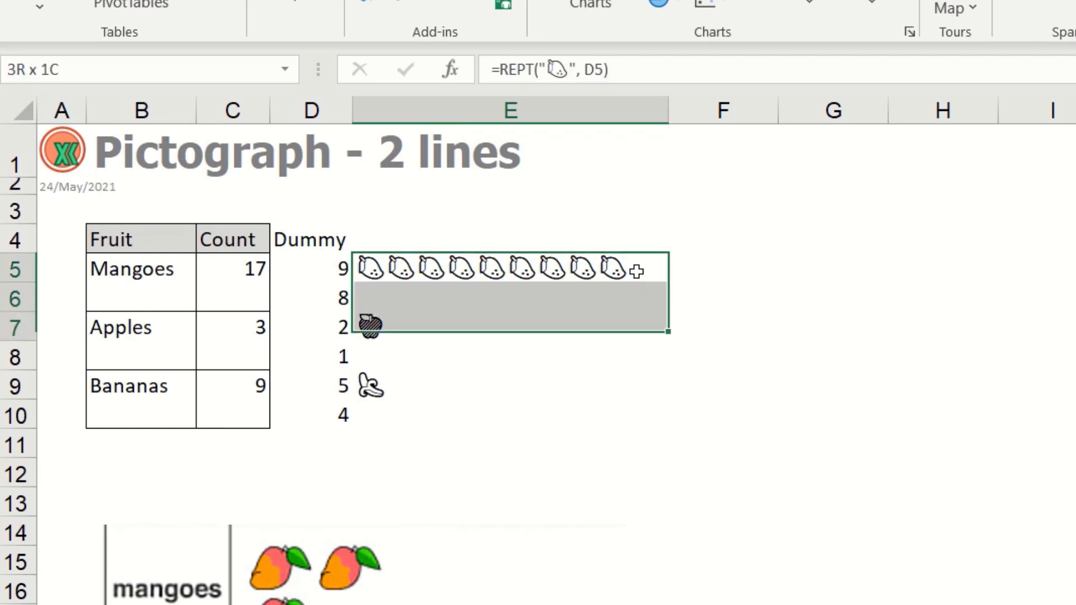
key(shift+Down)
key(shift+Down)
key(Up)
key(Down)
key(shift+Down)
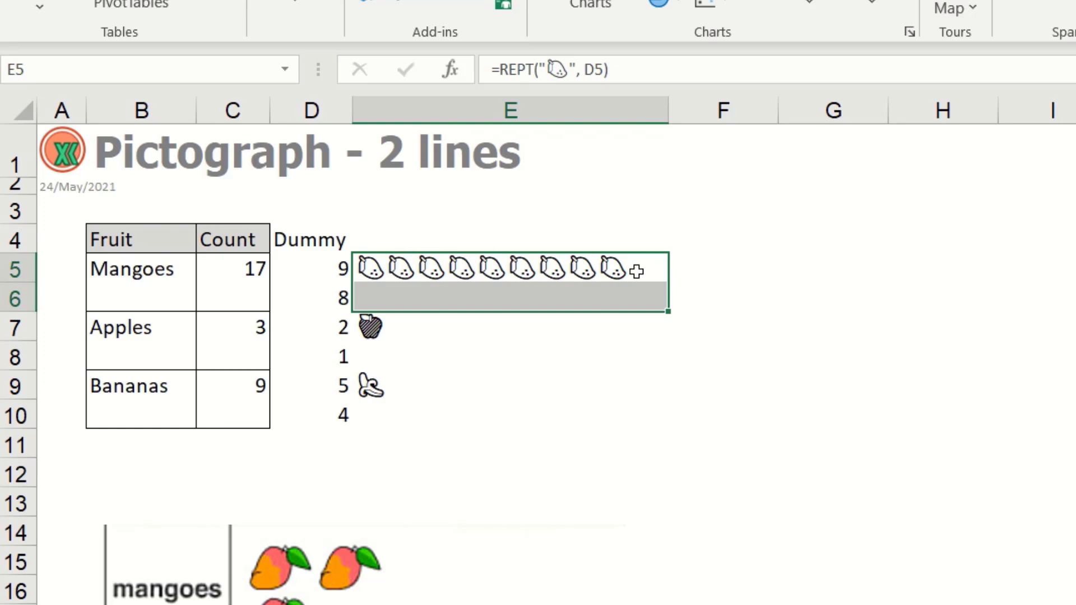
key(ctrl+d)
- Select and copy the full mango REPT formula text from E5
key(Down)
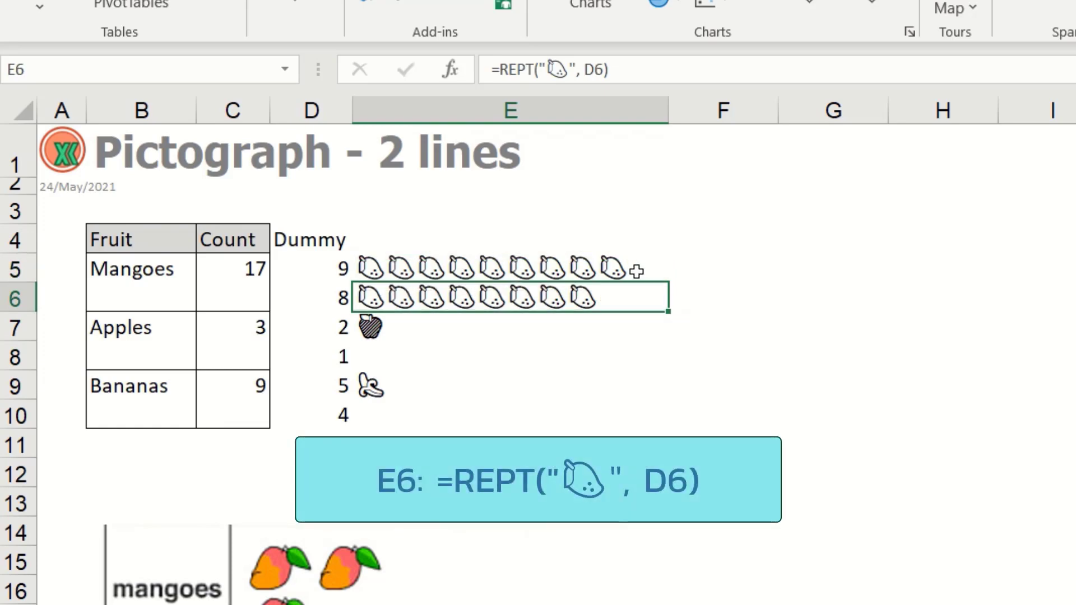
key(Up)
key(Down)
key(Down)
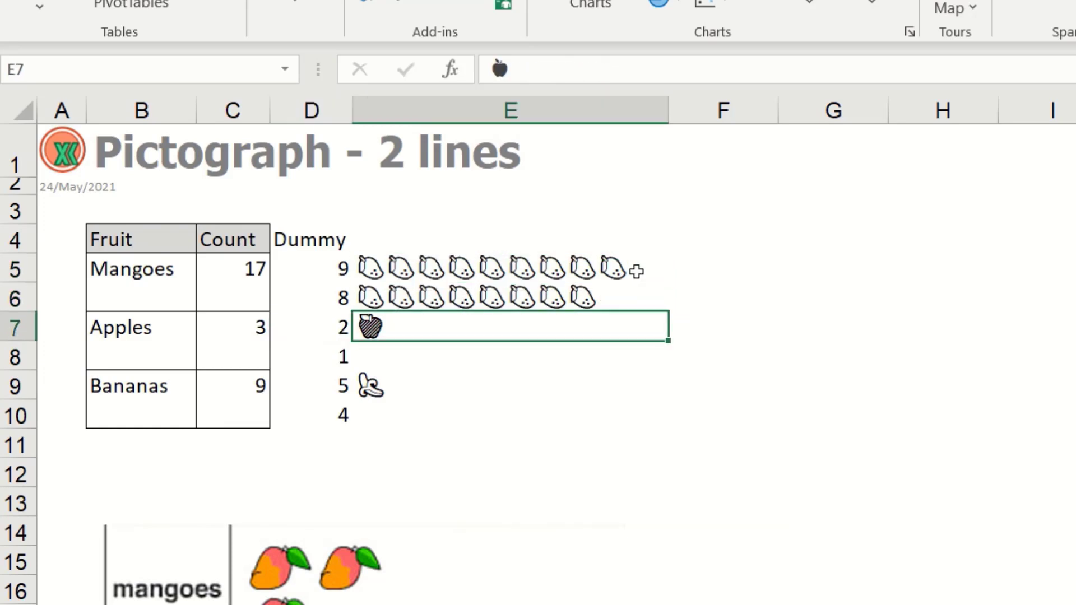
key(Up)
key(Up)
key(F2)
key(Home)
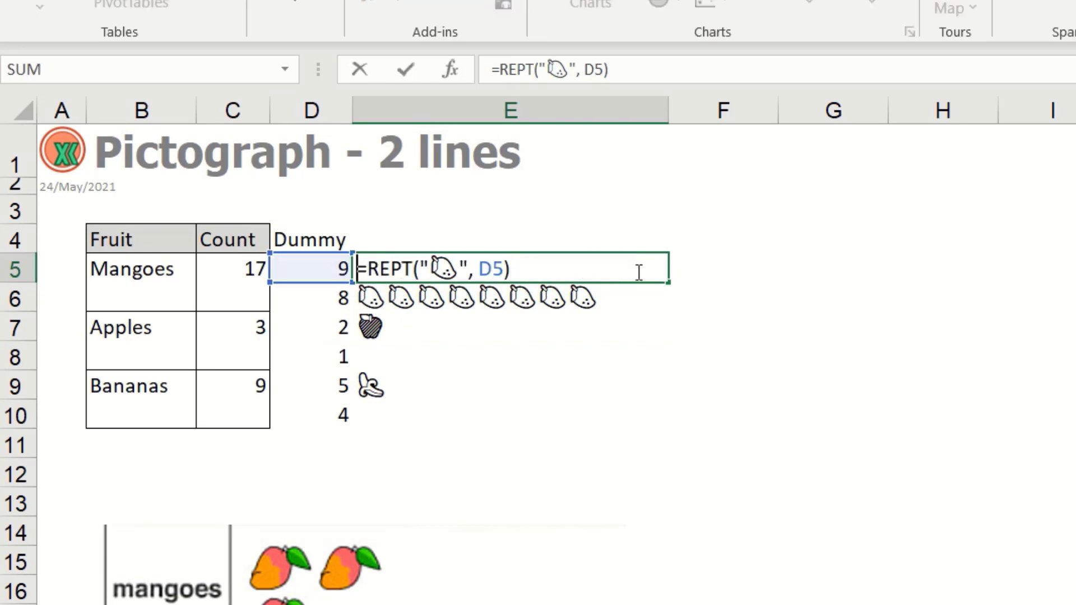
key(shift+End)
key(ctrl+c)
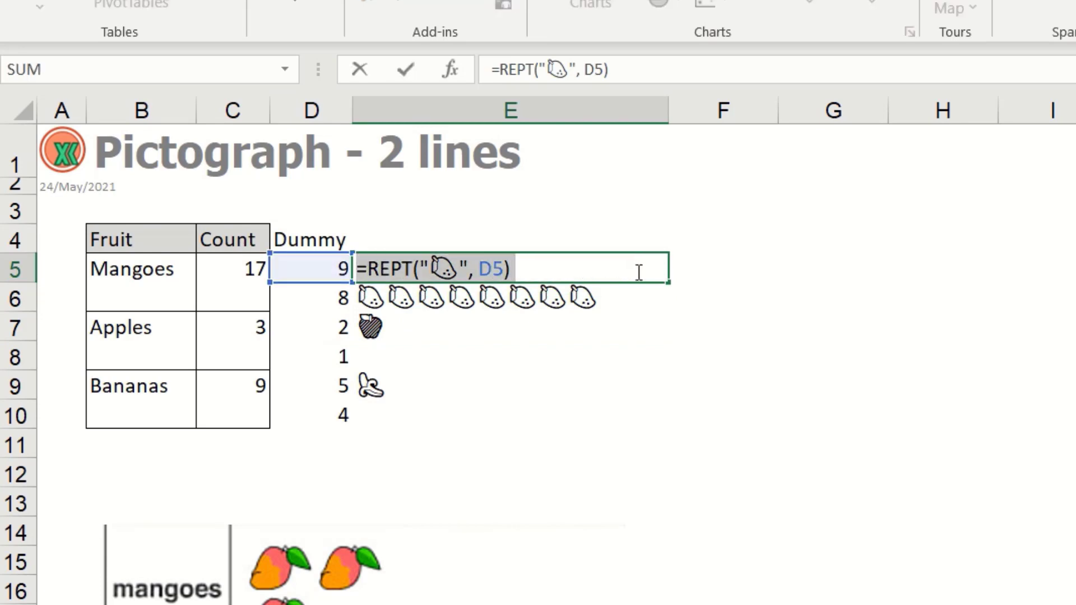
key(Return)
- Paste the formula into E7 with the mango swapped for 🍎, and fill down to E8
key(Down)
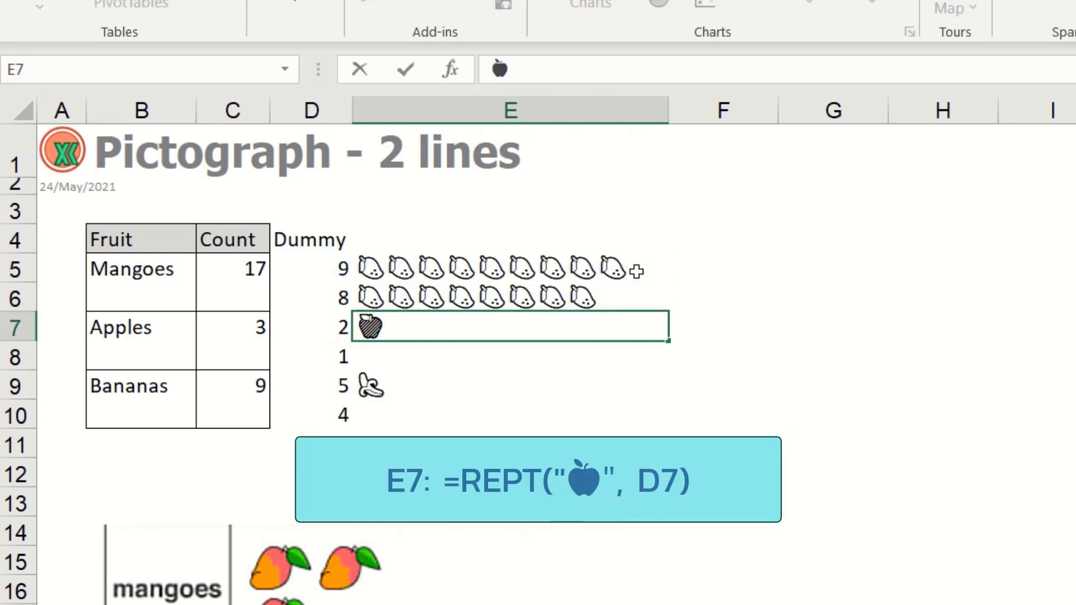
key(BackSpace)
key(ctrl+v)
key(Left)
key(Left)
key(Left)
key(Left)
key(Left)
key(Left)
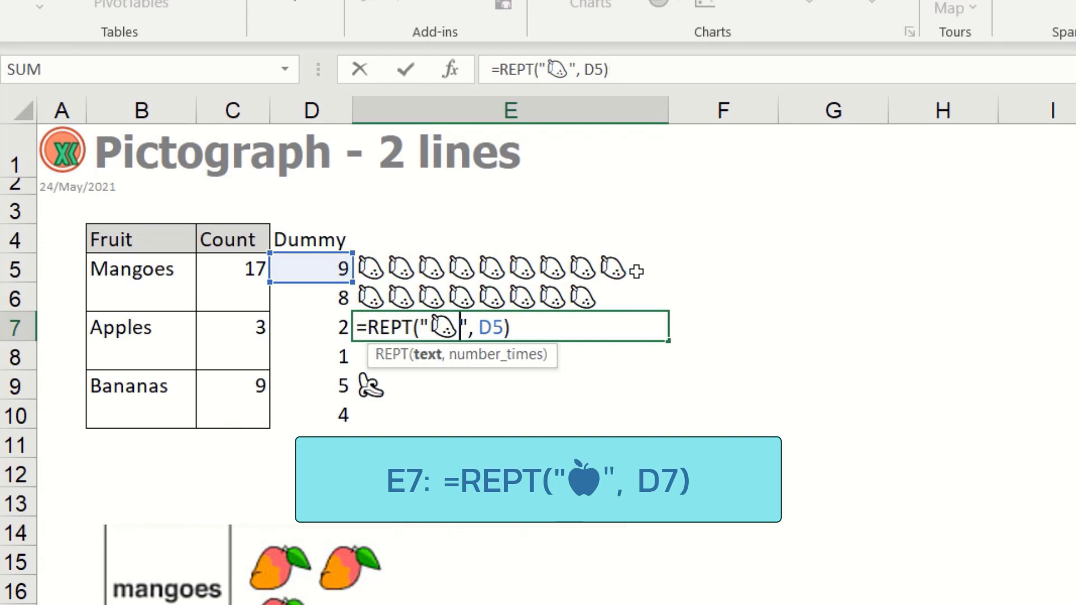
key(Right)
key(BackSpace)
text(🍎)
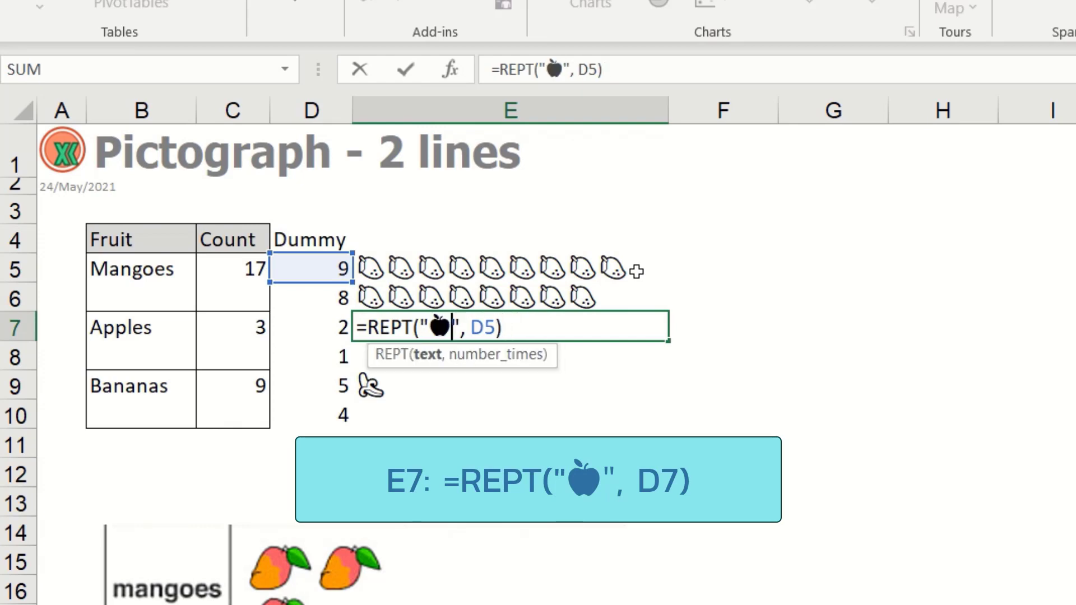
key(Return)
key(ctrl+d)
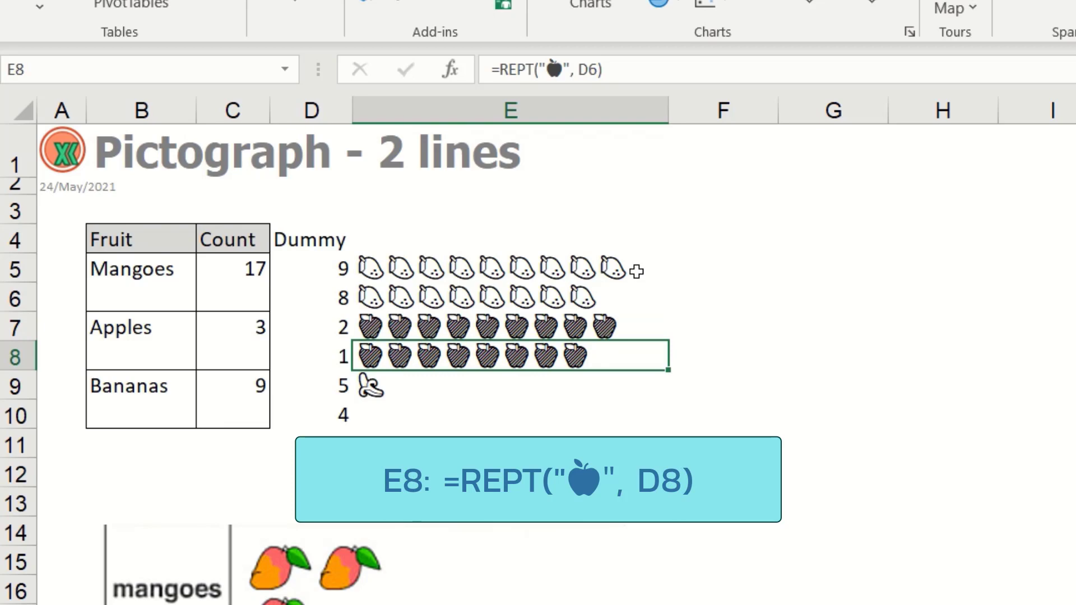
- Cancel a stray edit in E9 and copy the apple formula text from E8
key(Down)
key(F2)
key(Home)
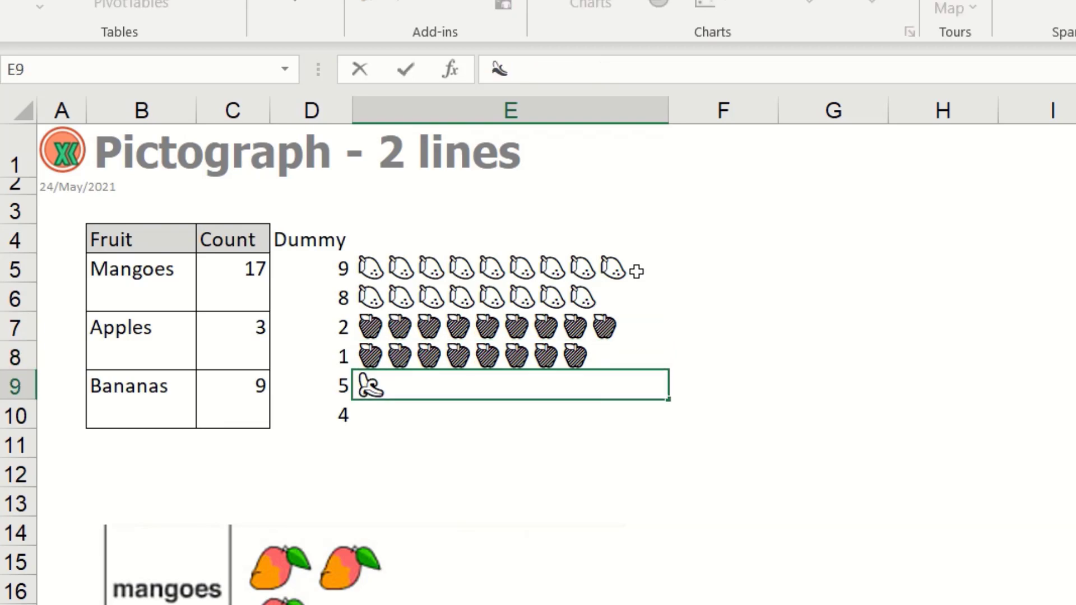
text(🍎)
key(Escape)
key(Up)
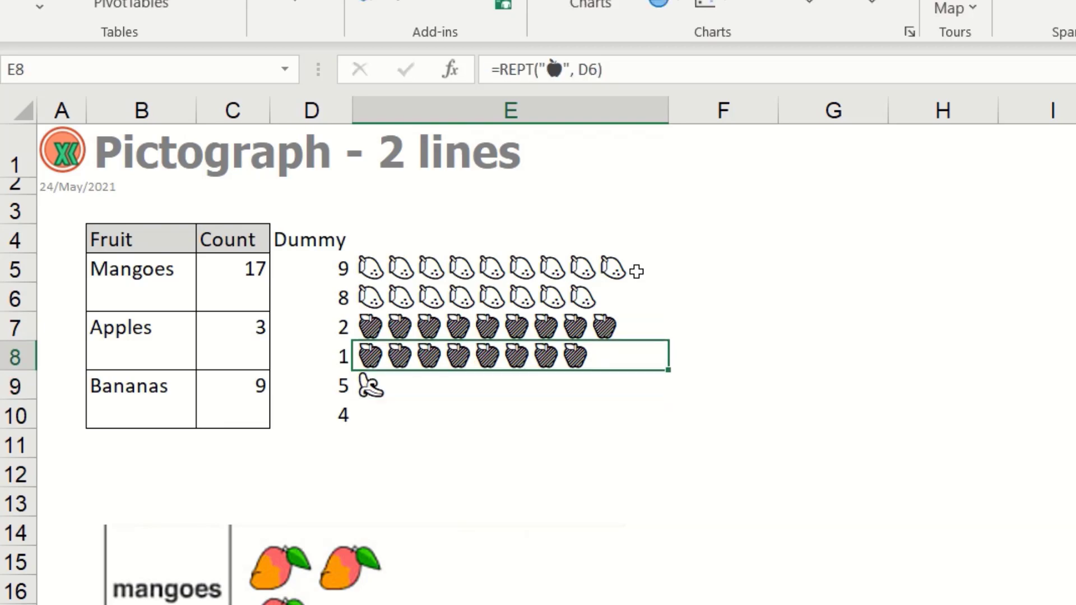
key(F2)
key(shift+Home)
key(ctrl+c)
key(Return)
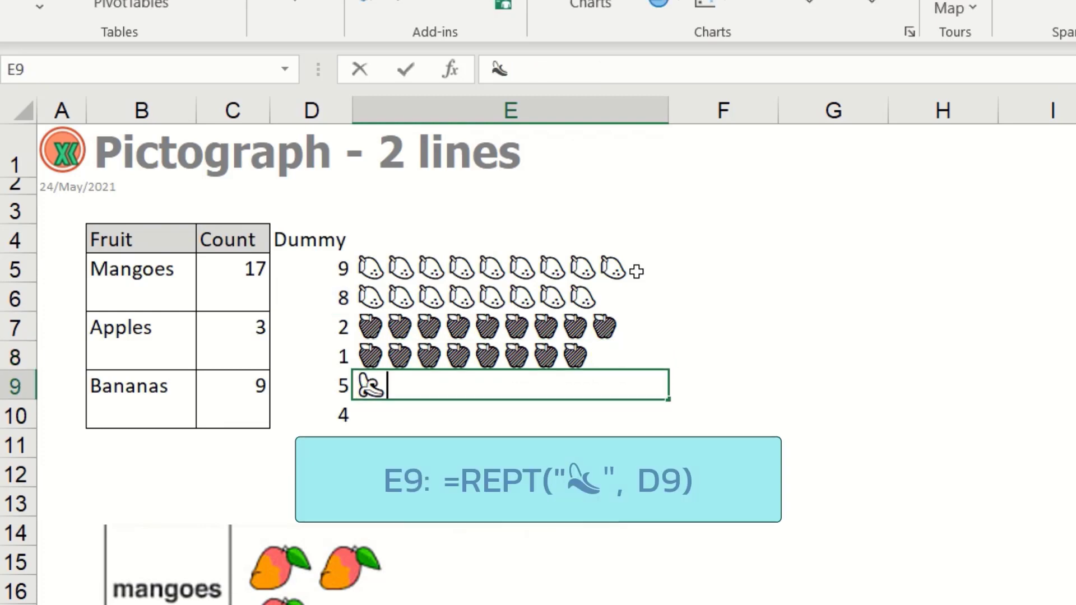
- Paste the formula into E9 with a banana emoji replacing the apple, and fill down to E10
key(F2)
key(Home)
key(ctrl+v)
key(shift+End)
key(Delete)
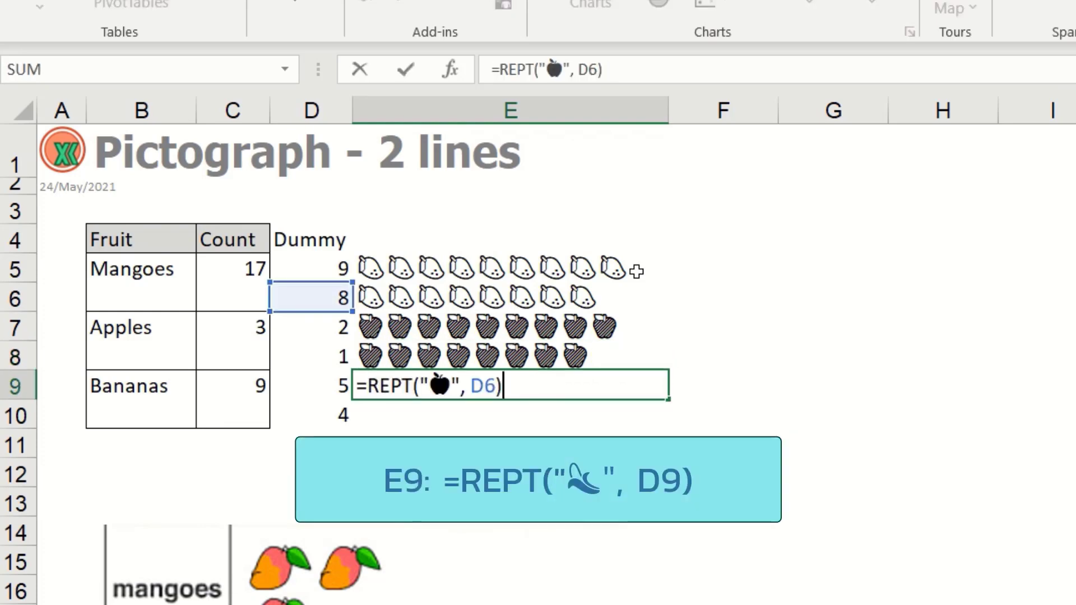
key(Left)
key(Left)
key(Left)
key(Left)
key(Left)
key(BackSpace)
key(ctrl+v)
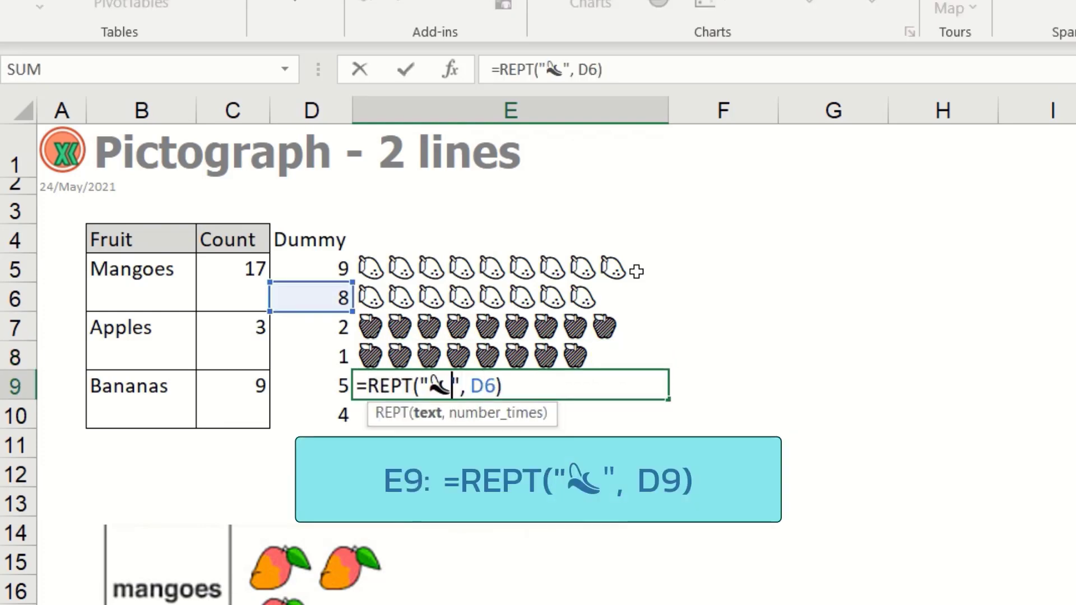
key(Return)
key(ctrl+d)
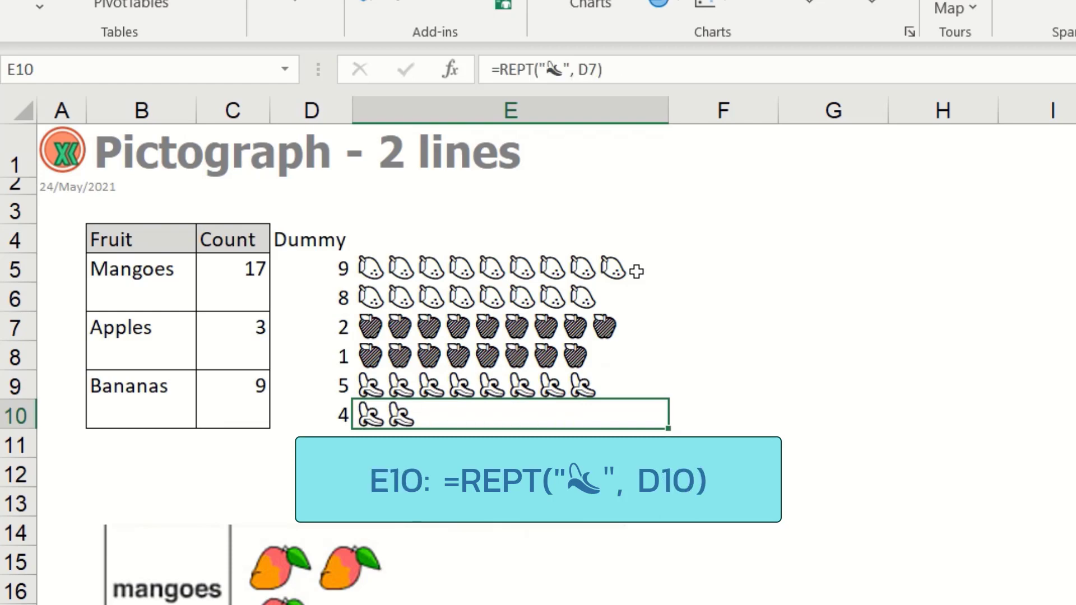
- Check which Dummy counts the banana formulas in E9:E10 reference
key(Left)
key(Right)
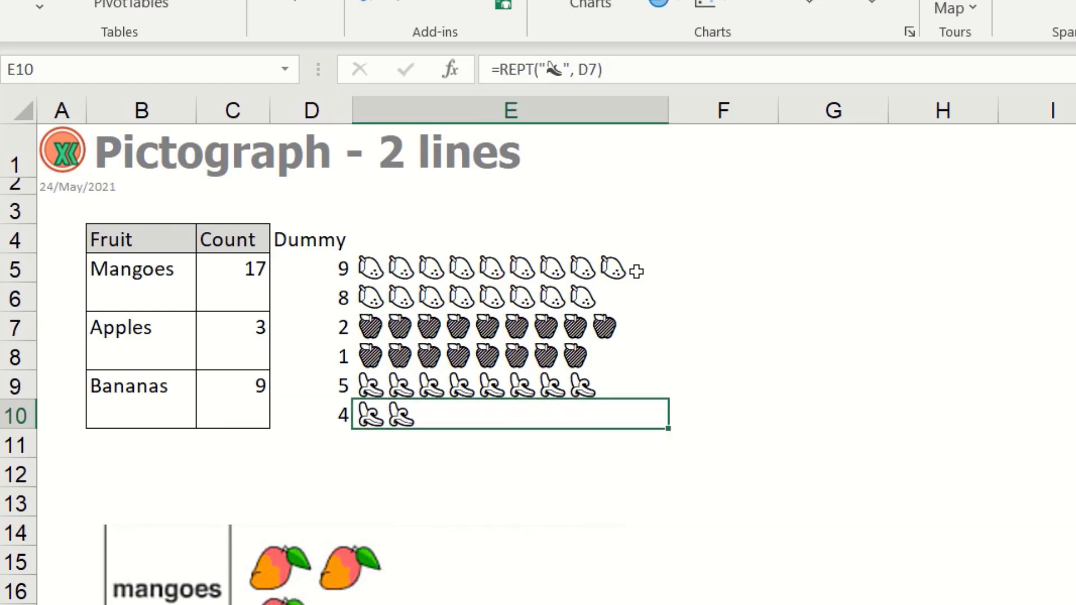
key(Up)
key(Down)
key(F2)
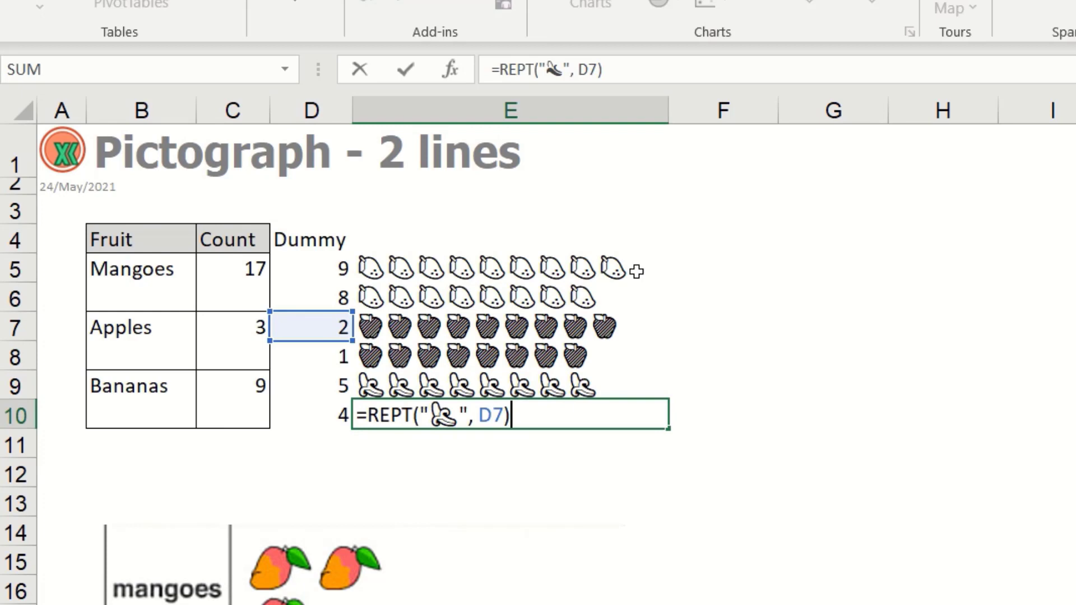
key(Escape)
- Inspect the apple and mango formulas, then open E7 to fix its row reference
key(Up)
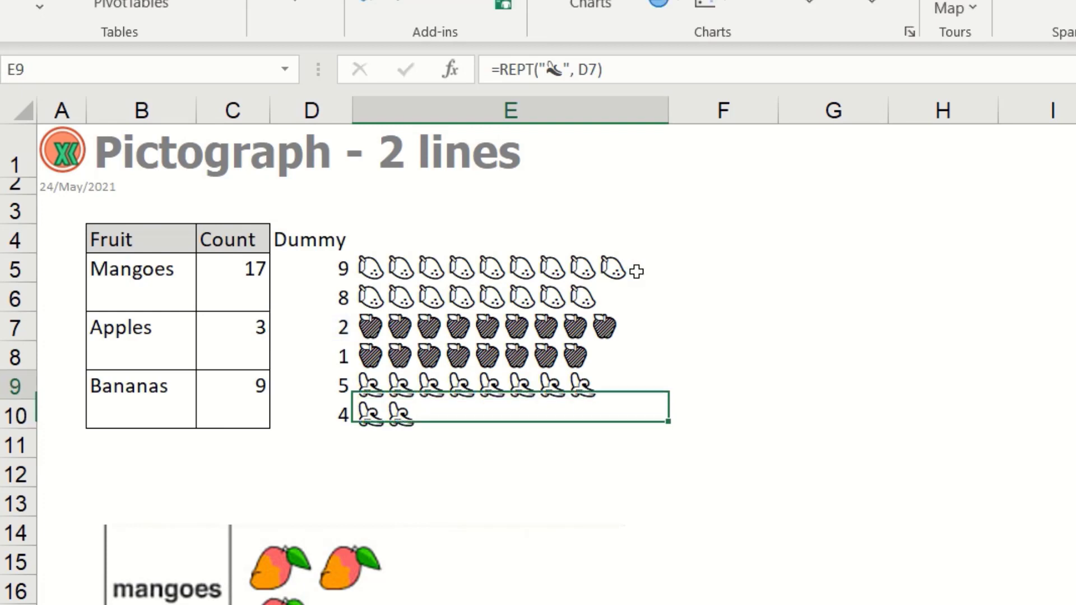
key(Up)
key(Down)
key(Up)
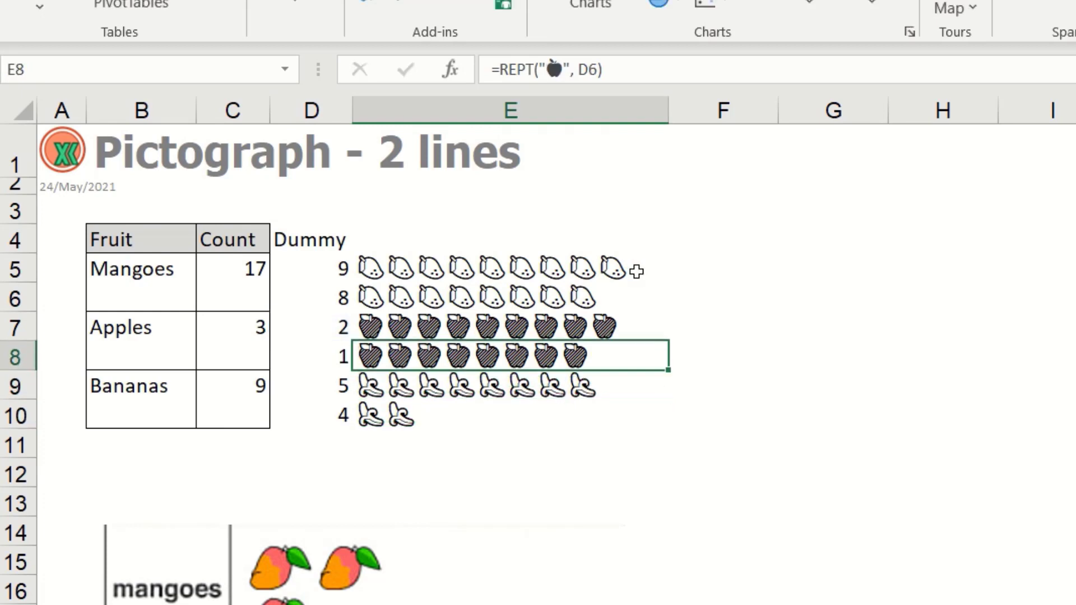
key(F2)
key(Escape)
key(Up)
key(Up)
key(F2)
key(Escape)
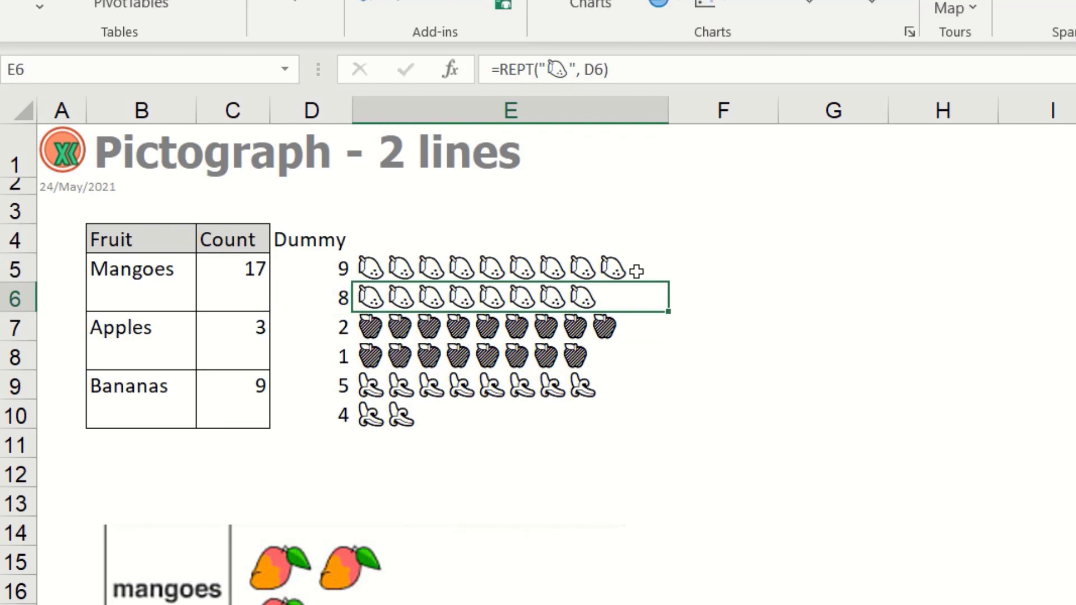
key(Down)
key(F2)
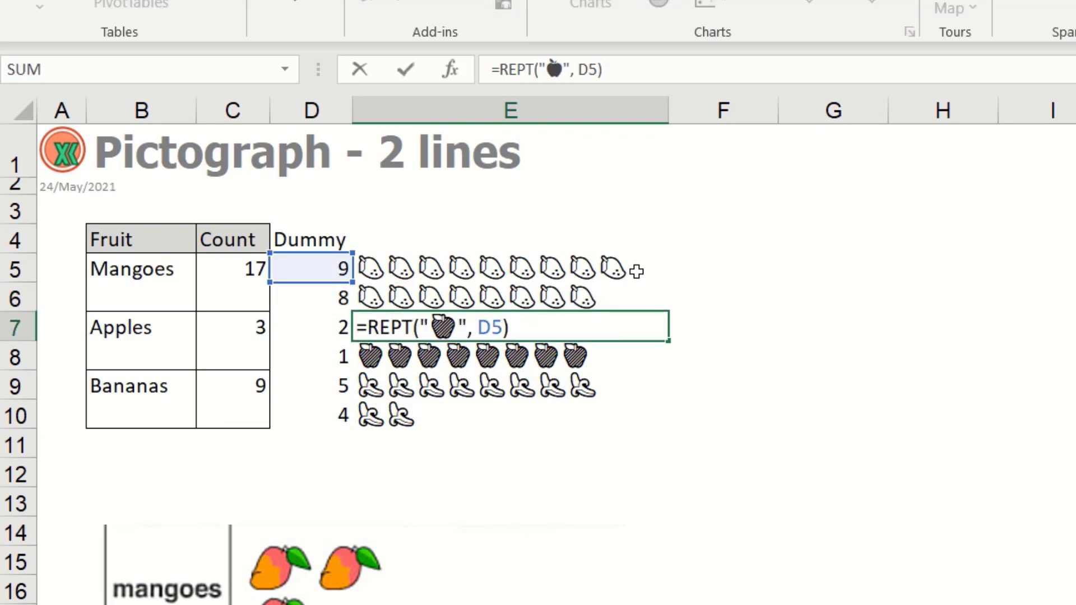
key(Left)
key(Left)
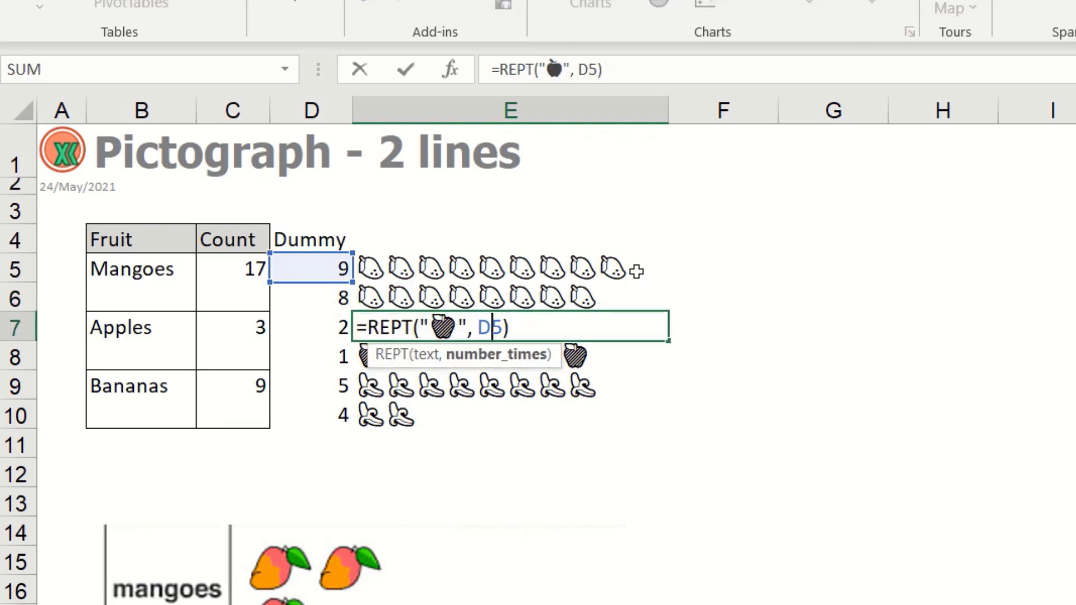
- Relink E7's REPT formula to D7, mistakenly entering D7 in E8 as well
key(BackSpace)
text(7)
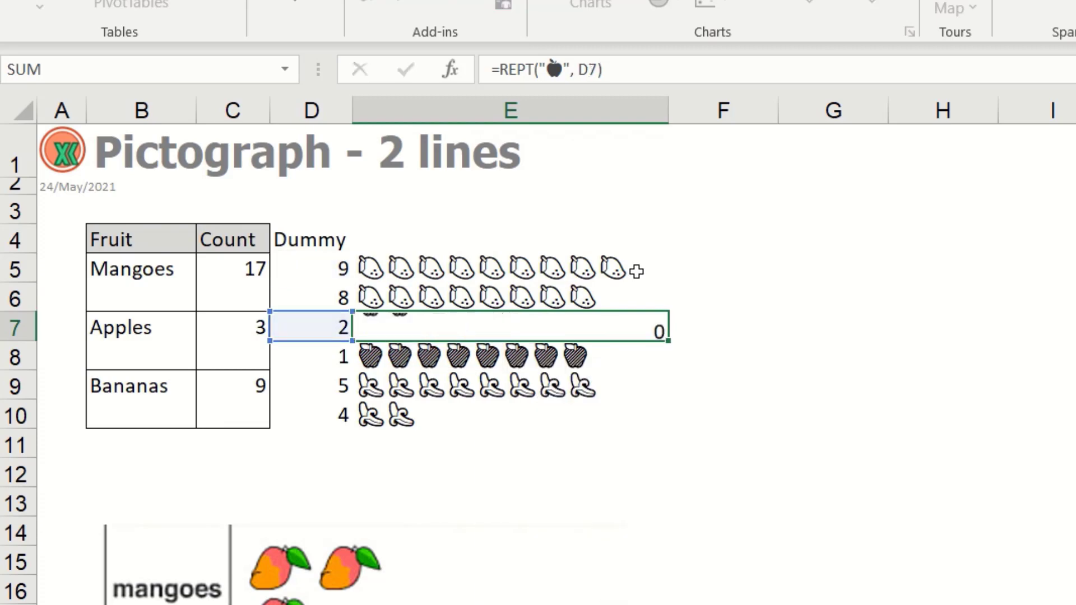
key(Return)
key(F2)
key(BackSpace)
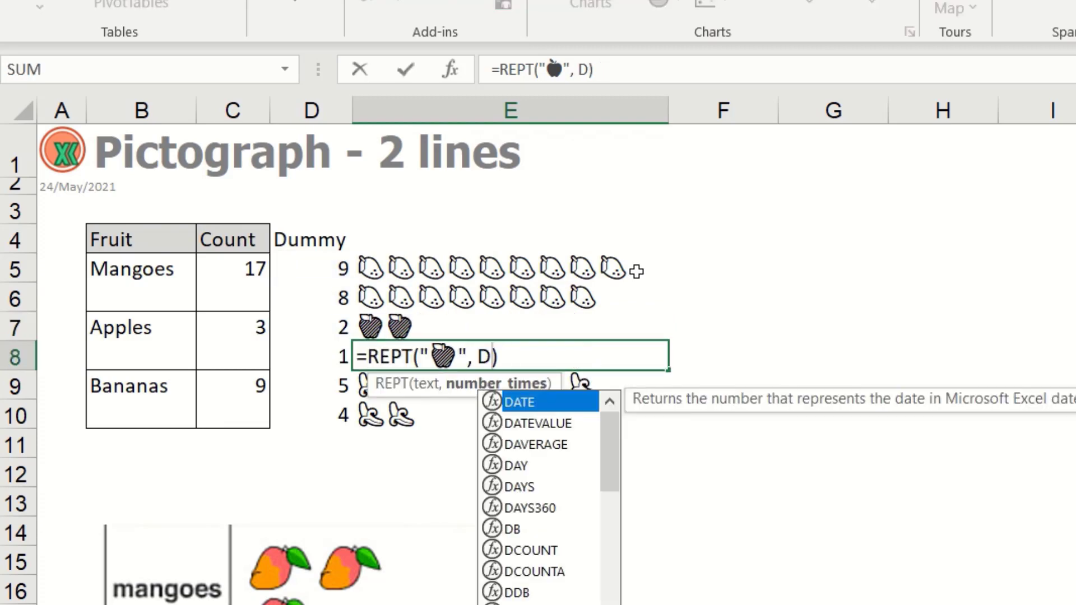
text(7)
key(Return)
key(F2)
- Correct the second apple formula in E8 to reference D8
key(Left)
key(Escape)
key(Up)
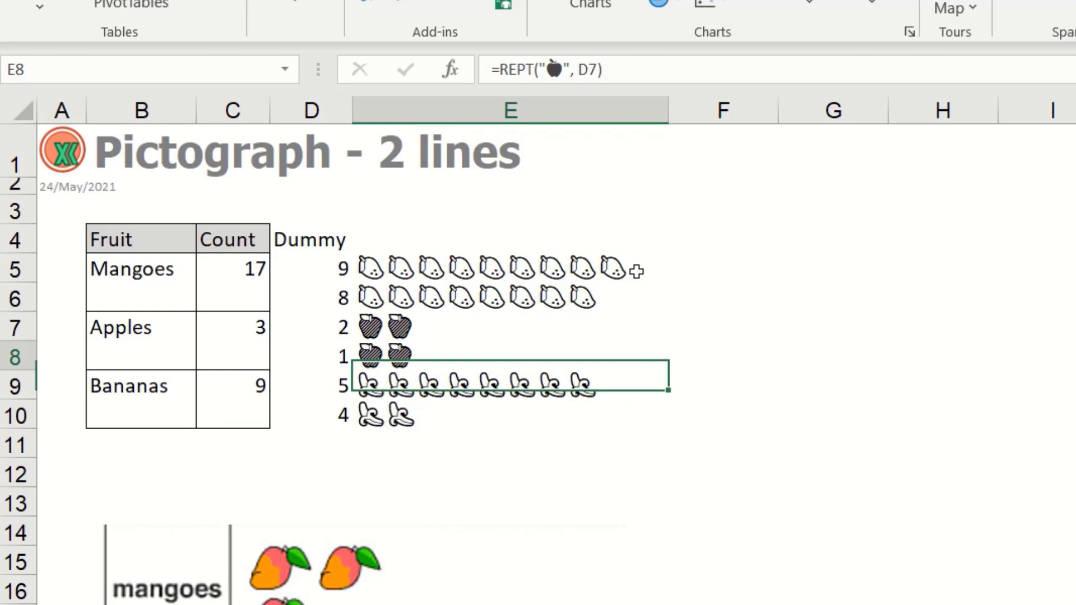
key(F2)
key(Left)
key(BackSpace)
text(8)
key(Return)
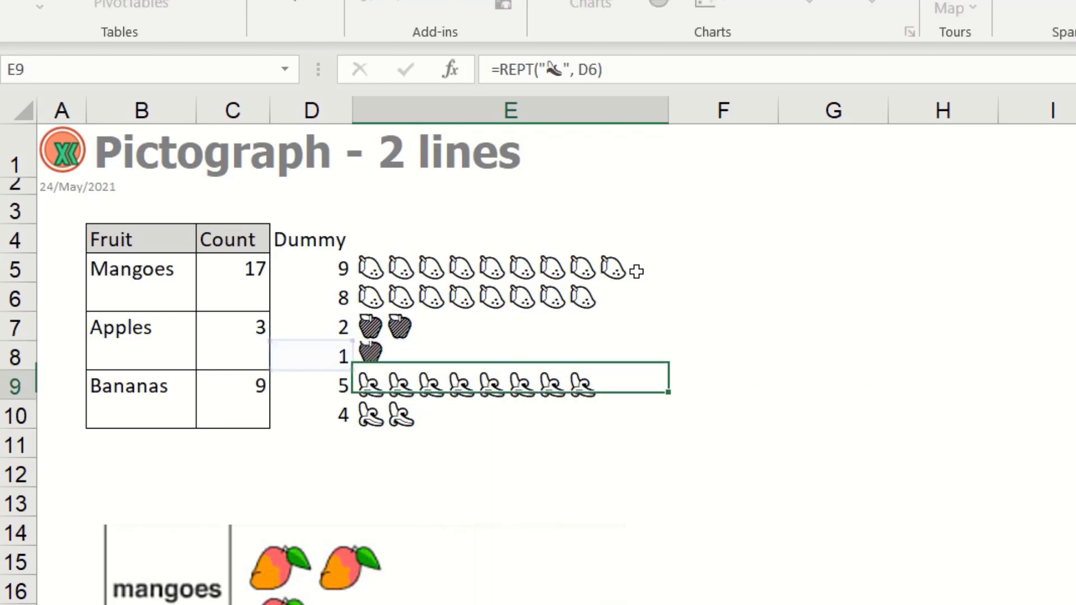
key(F2)
- Relink the banana formulas in E9 and E10 to D9 and D10
key(Left)
key(BackSpace)
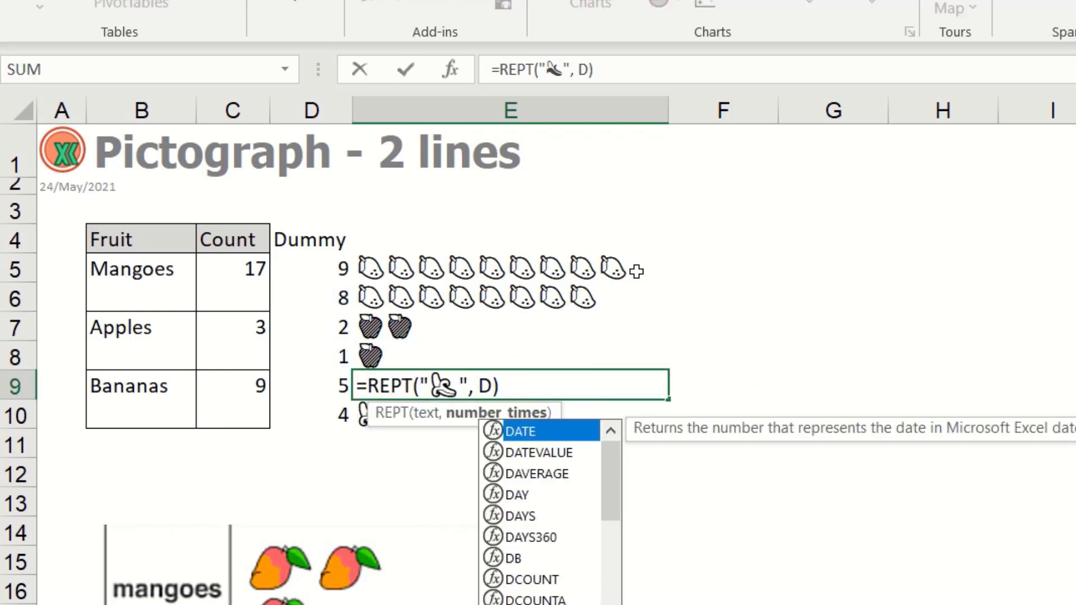
text(9)
key(Return)
key(F2)
key(Left)
key(BackSpace)
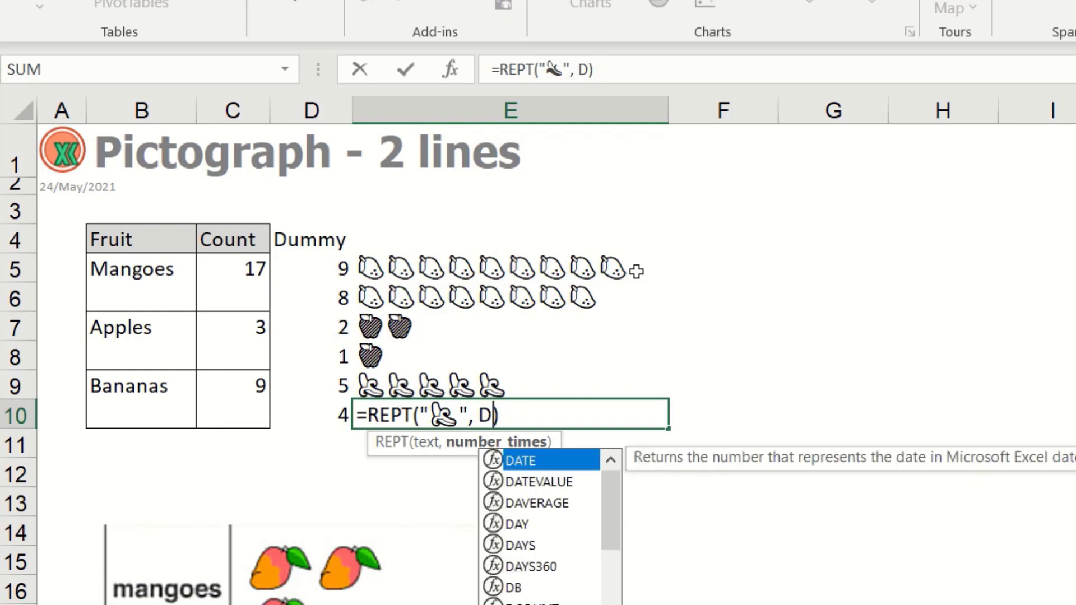
text(10)
key(Return)
- Move up through the Dummy counts to the Apples count cell
key(Up)
key(Left)
key(Up)
key(Up)
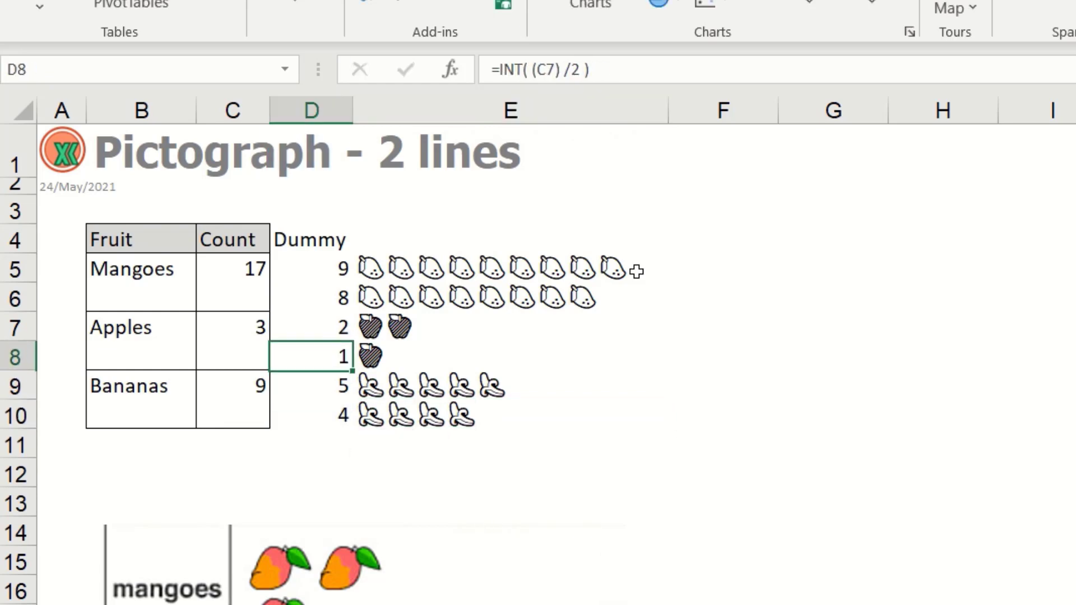
key(Up)
key(Left)
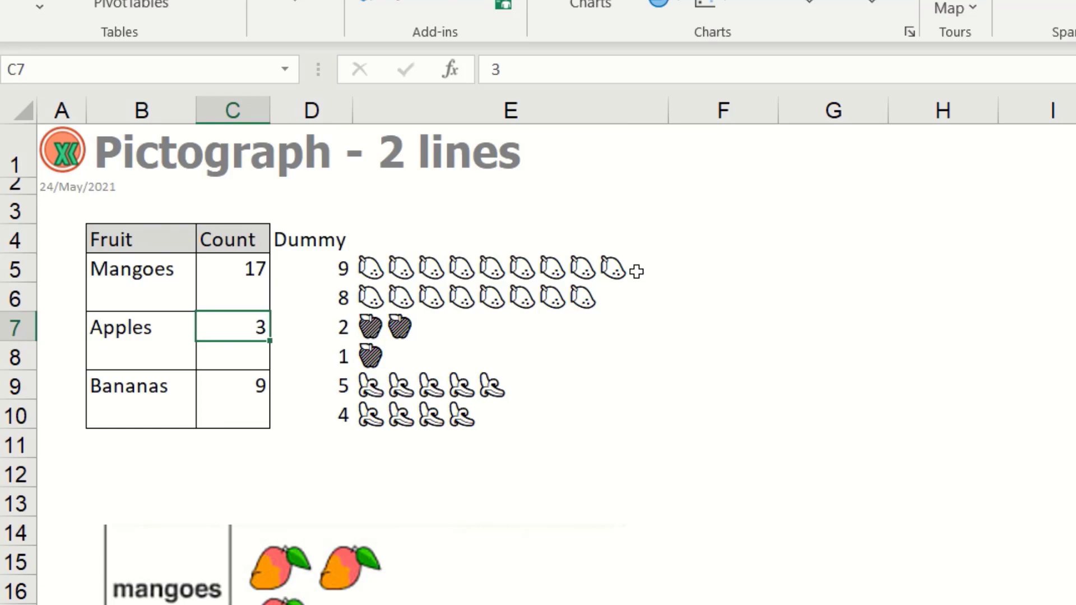
- Enter an Apples count of 7 and review the Dummy and E5 REPT formulas
text(7)
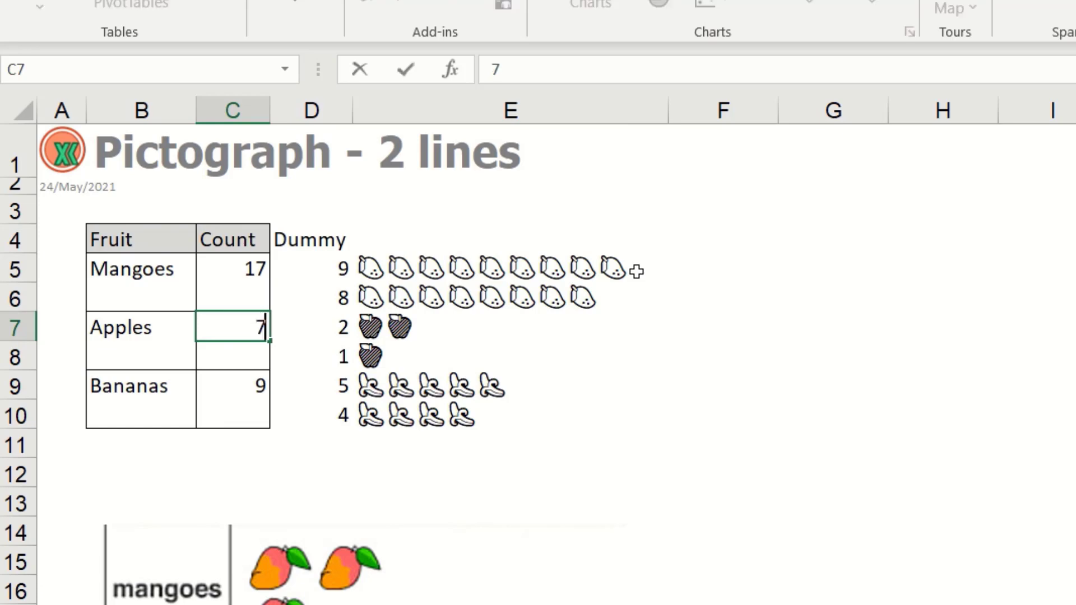
key(Return)
key(Up)
key(Right)
key(Up)
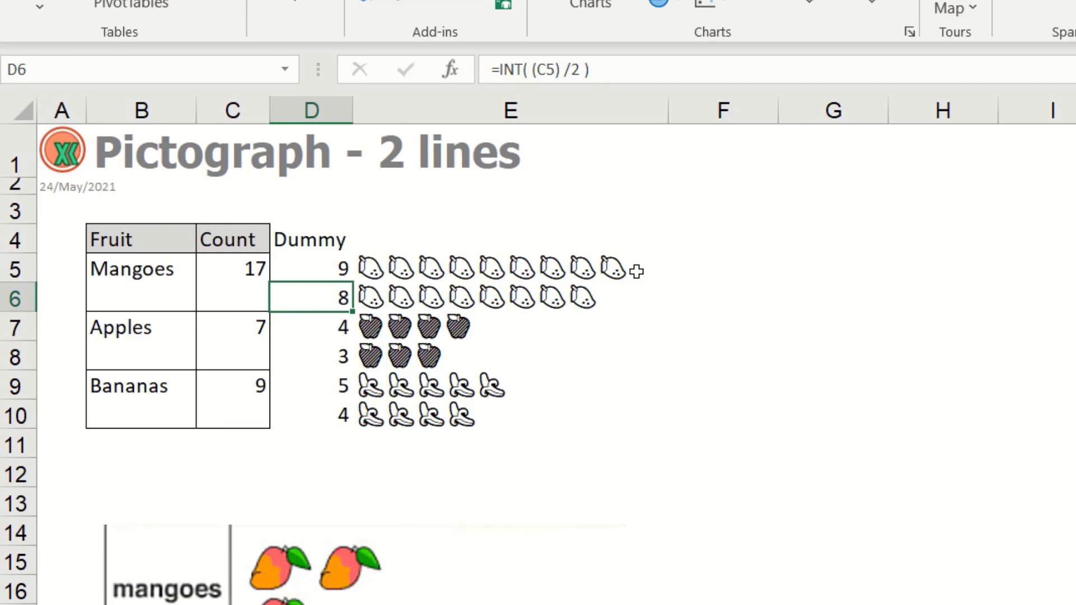
click(303, 576)
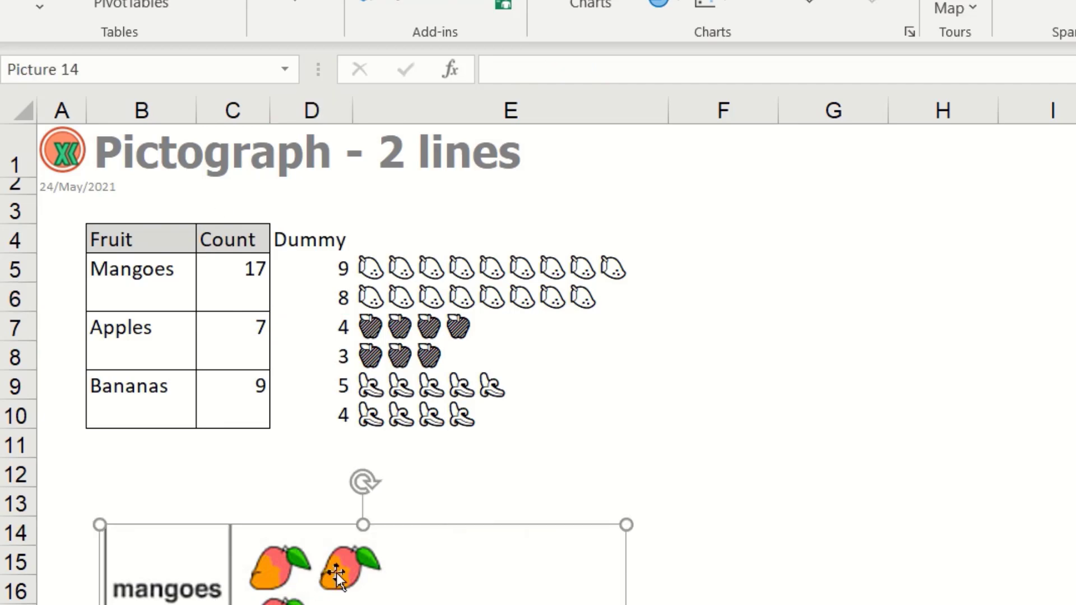
drag(303, 110, 246, 110)
click(617, 269)
click(730, 293)
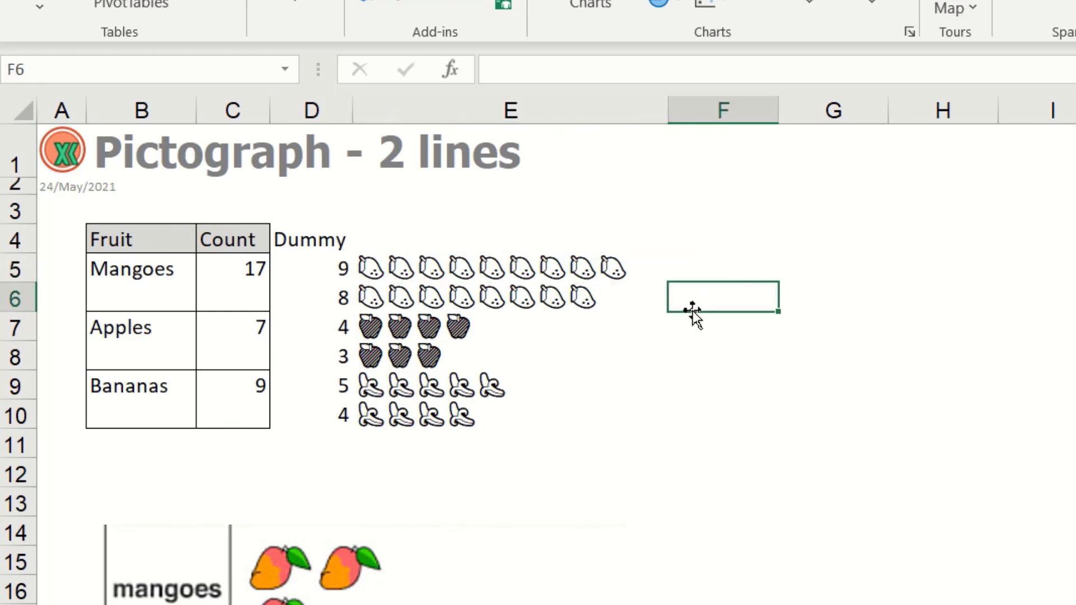
- Select the fruit names in B4:B10 together with the Dummy column values
click(123, 271)
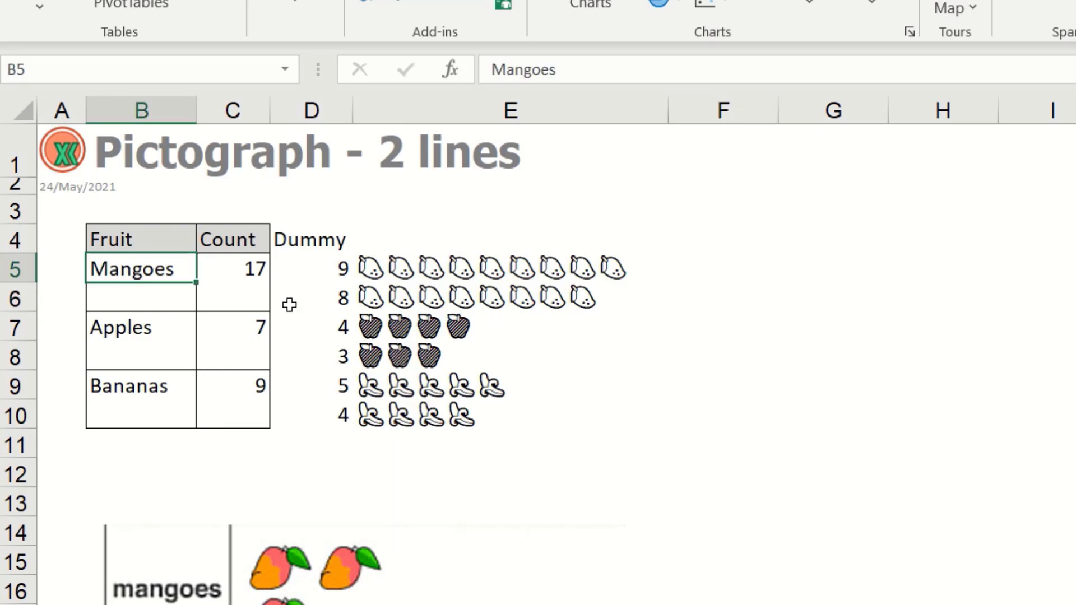
drag(323, 249, 325, 414)
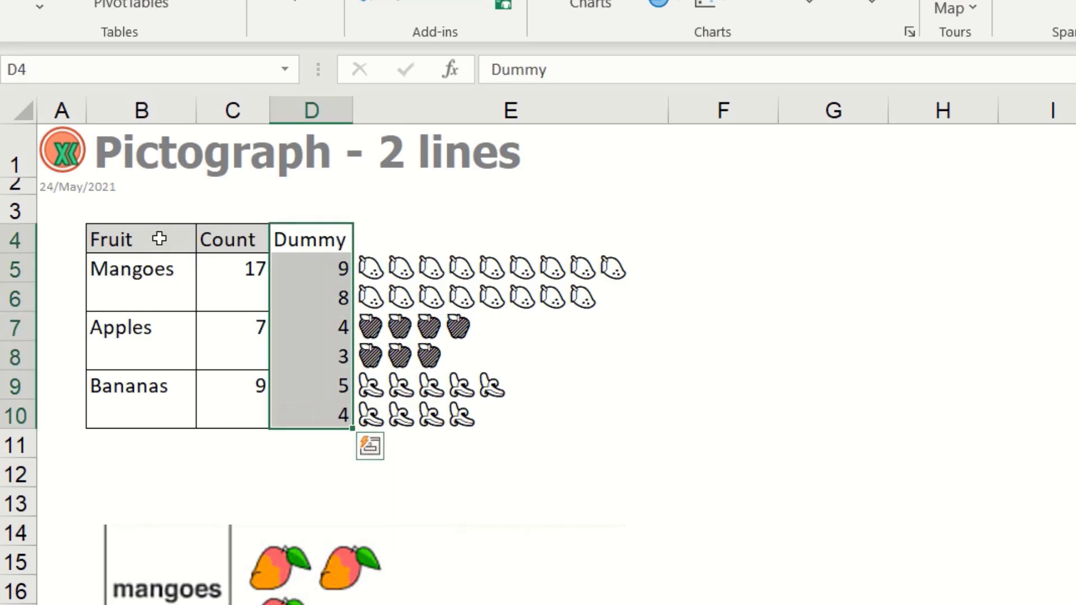
drag(156, 236, 140, 412)
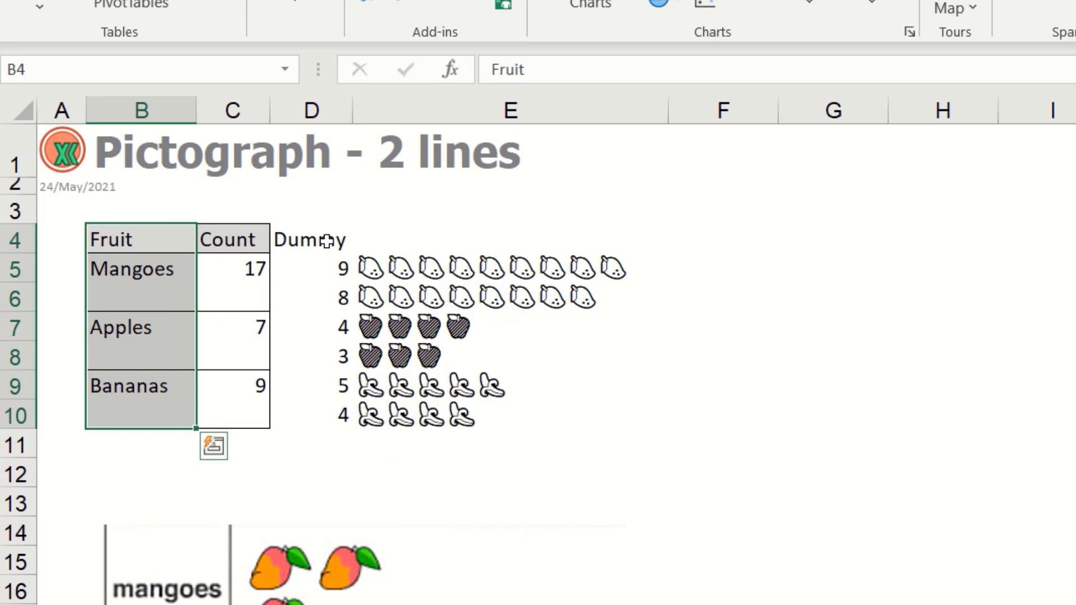
ctrl+drag(323, 241, 324, 415)
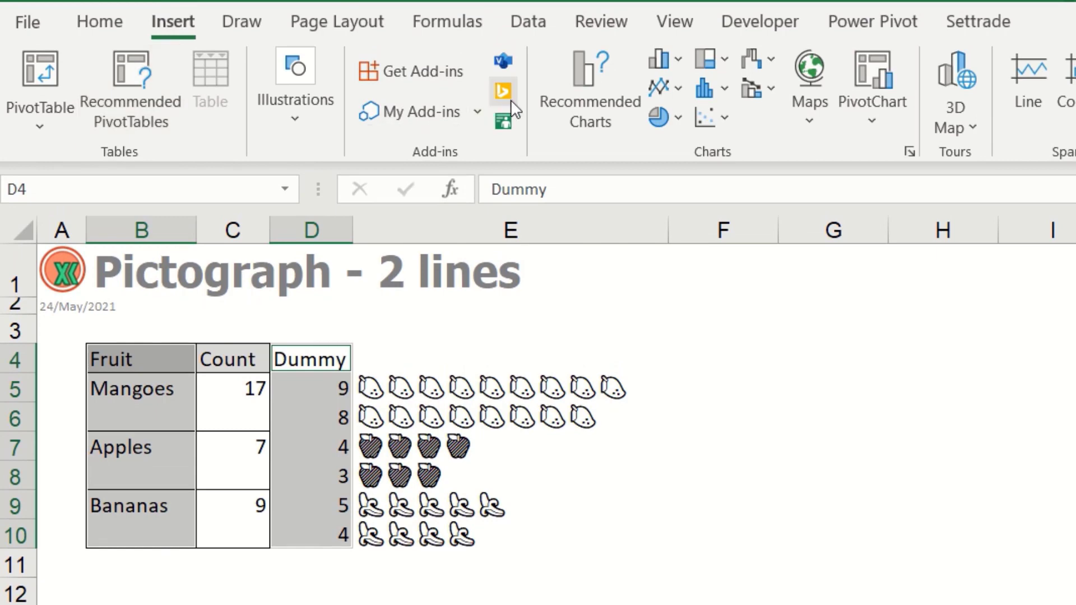
- Insert a clustered bar chart of the selection, reposition it, and delete its title
click(678, 57)
click(678, 402)
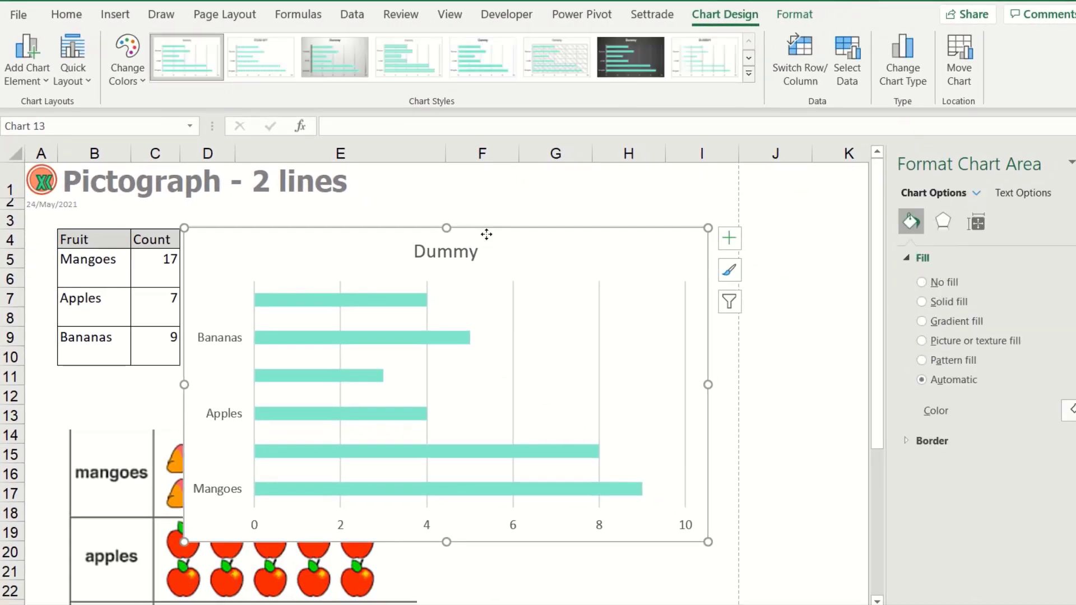
drag(481, 240, 560, 203)
click(549, 212)
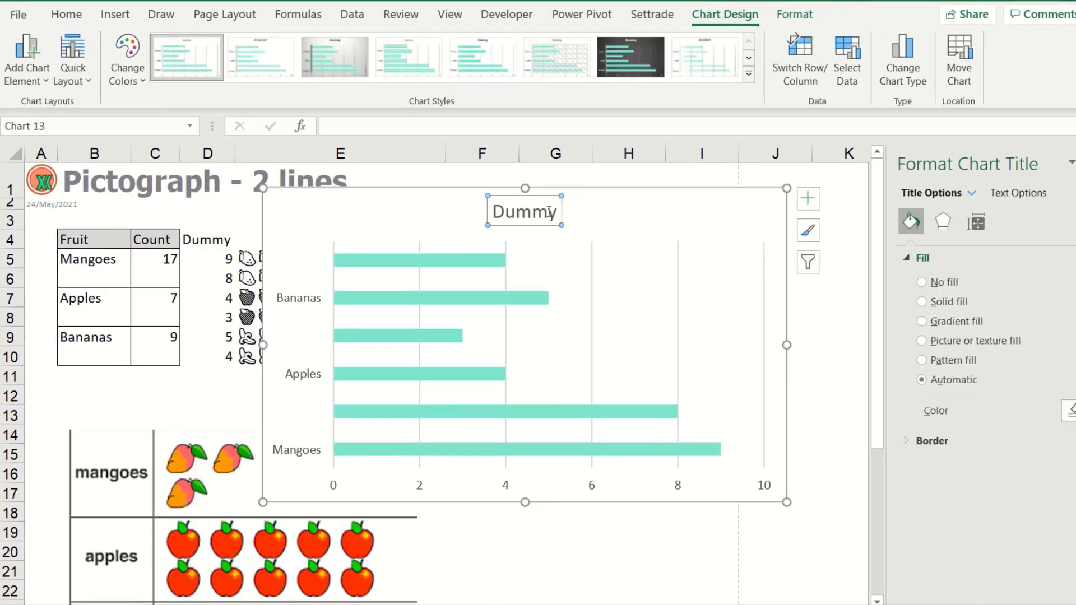
key(Delete)
- Set the fruit category axis to categories in reverse order
click(308, 272)
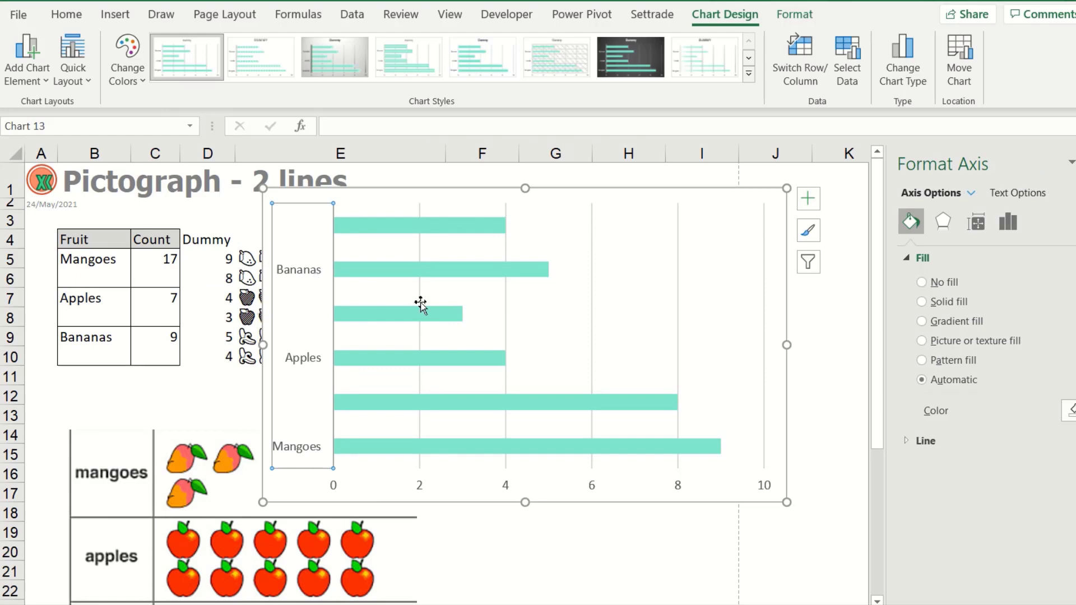
right_click(315, 265)
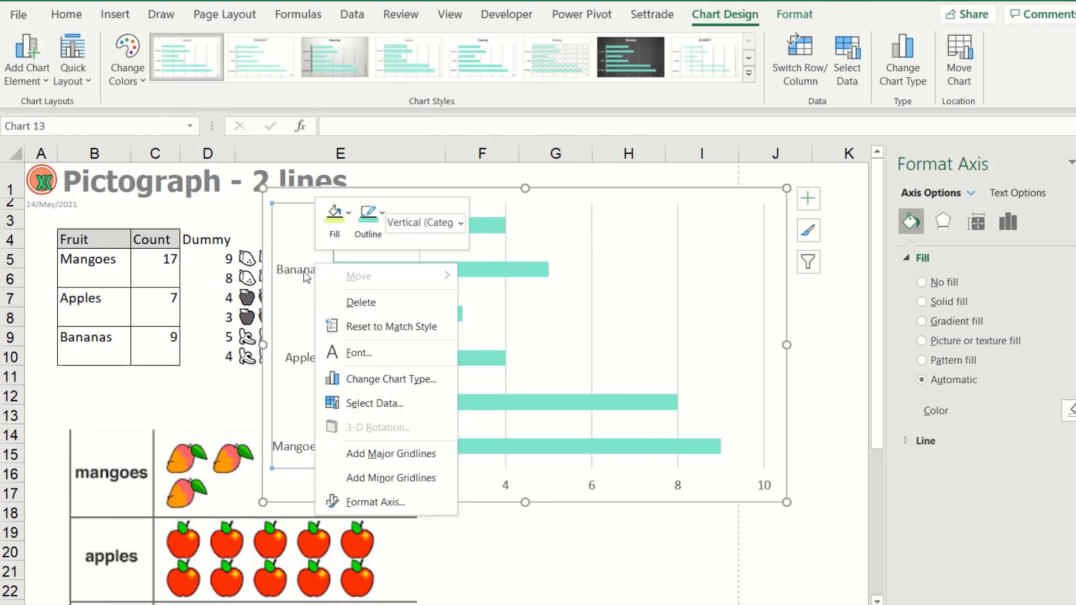
click(390, 504)
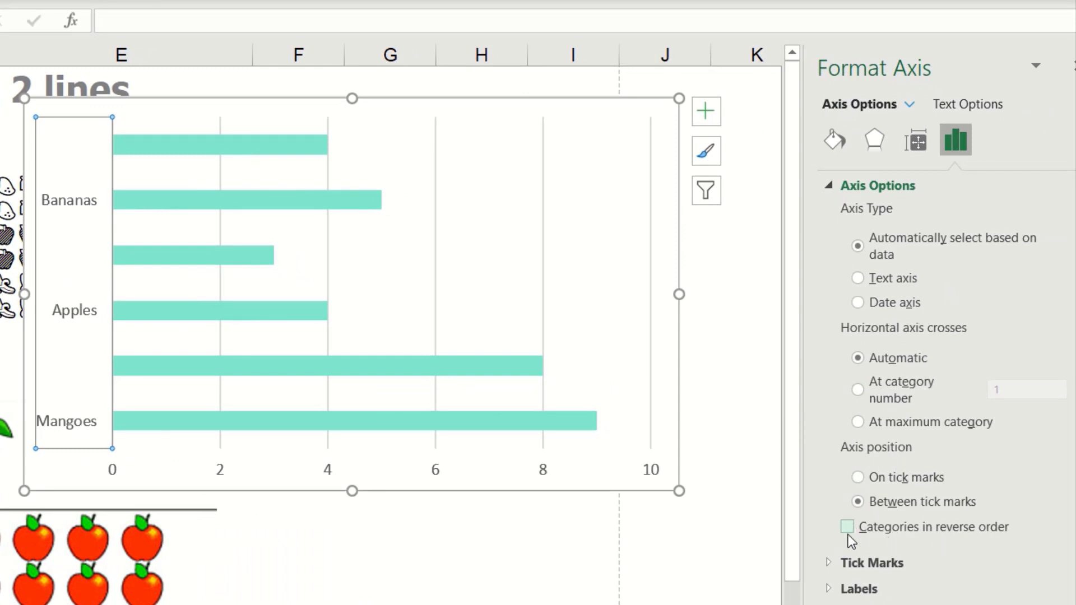
click(847, 528)
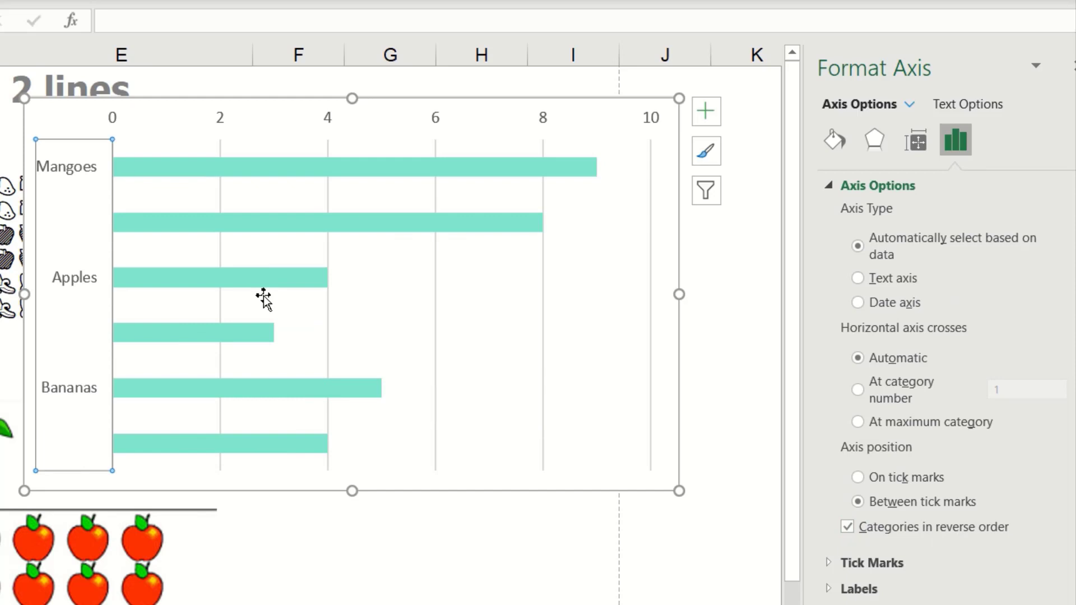
- Set the bar series gap width to 0% so the bars touch
click(396, 171)
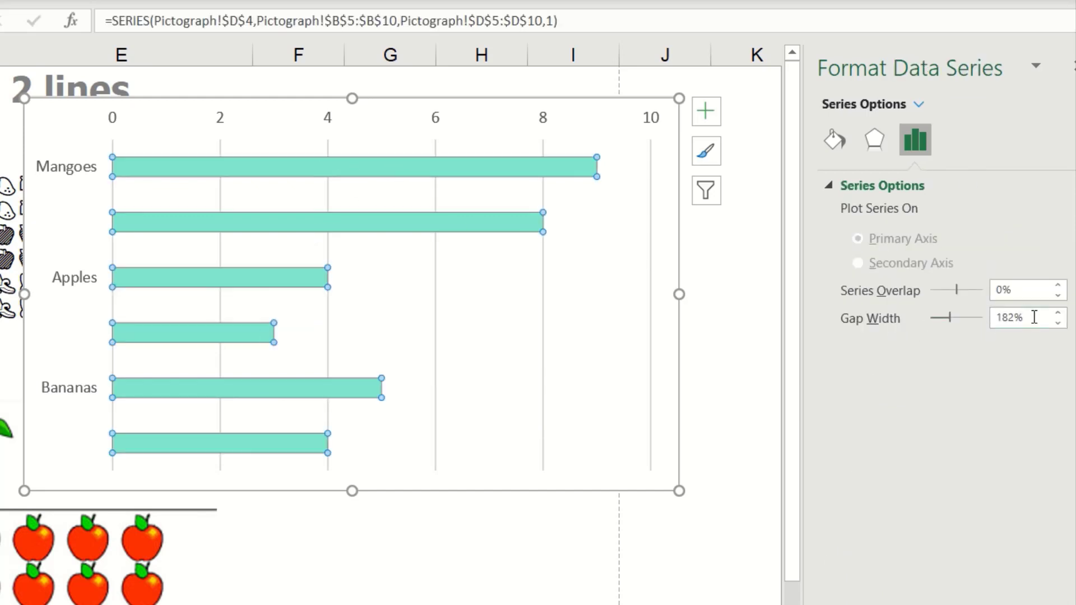
drag(1034, 317, 933, 341)
text(0)
key(Return)
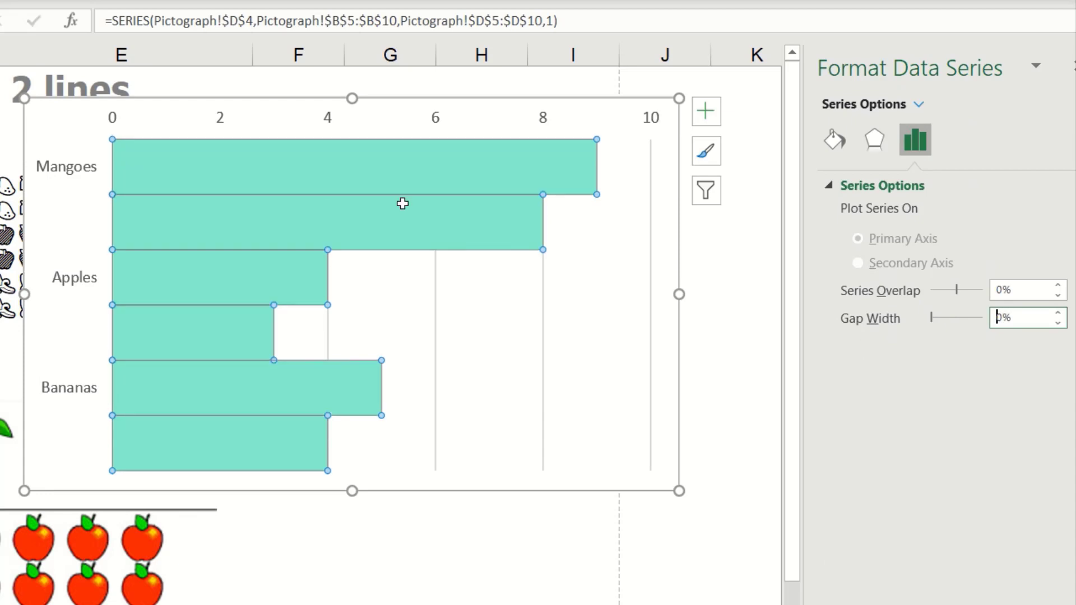
key(Escape)
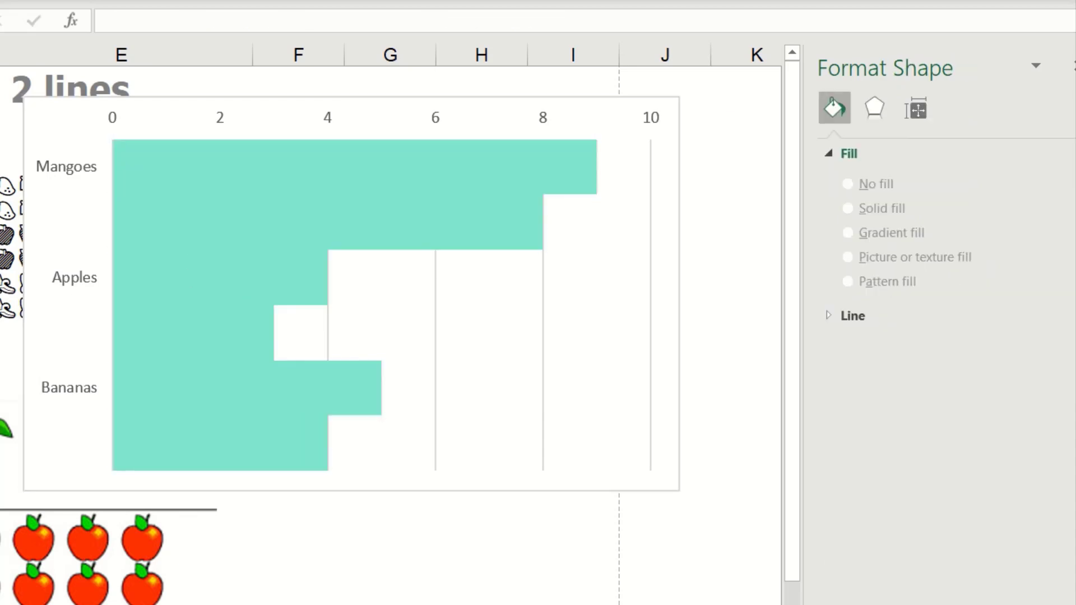
- Make the chart shorter and wider, and move it up and left
click(436, 466)
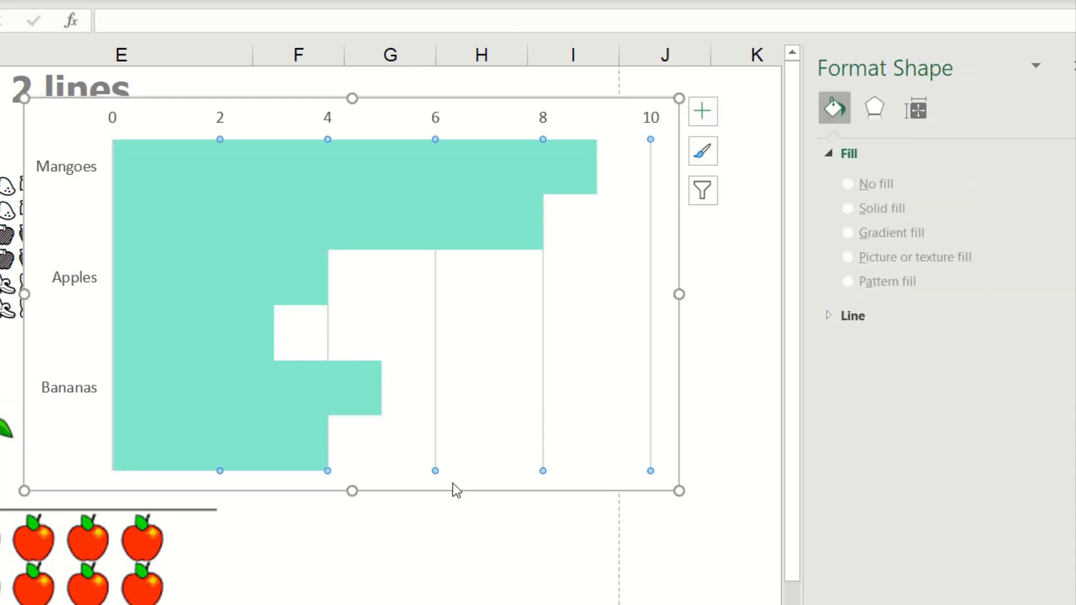
drag(353, 491, 371, 382)
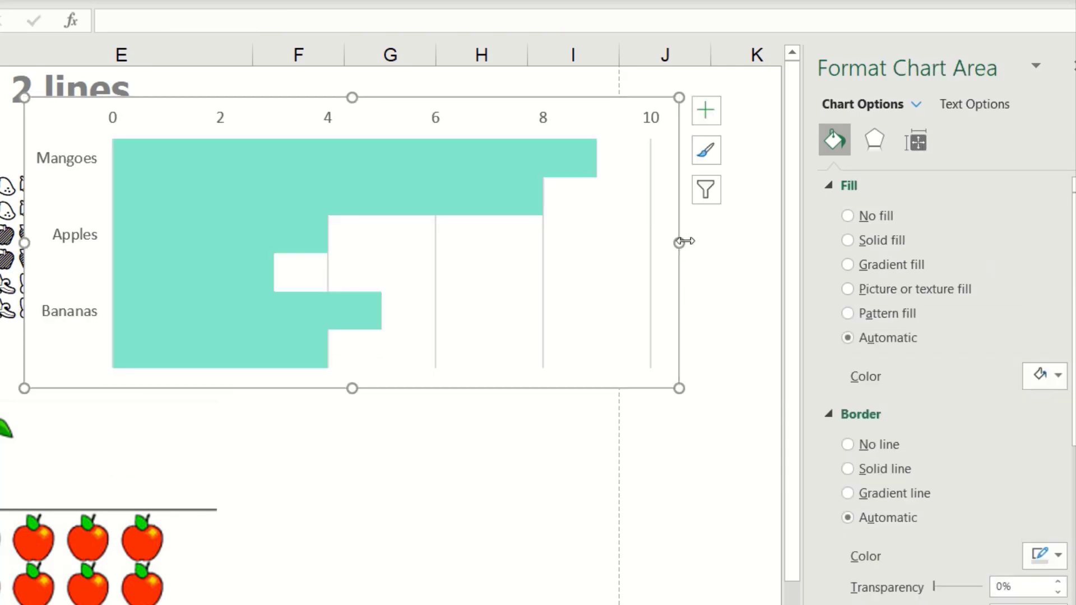
drag(680, 243, 723, 236)
drag(608, 225, 722, 236)
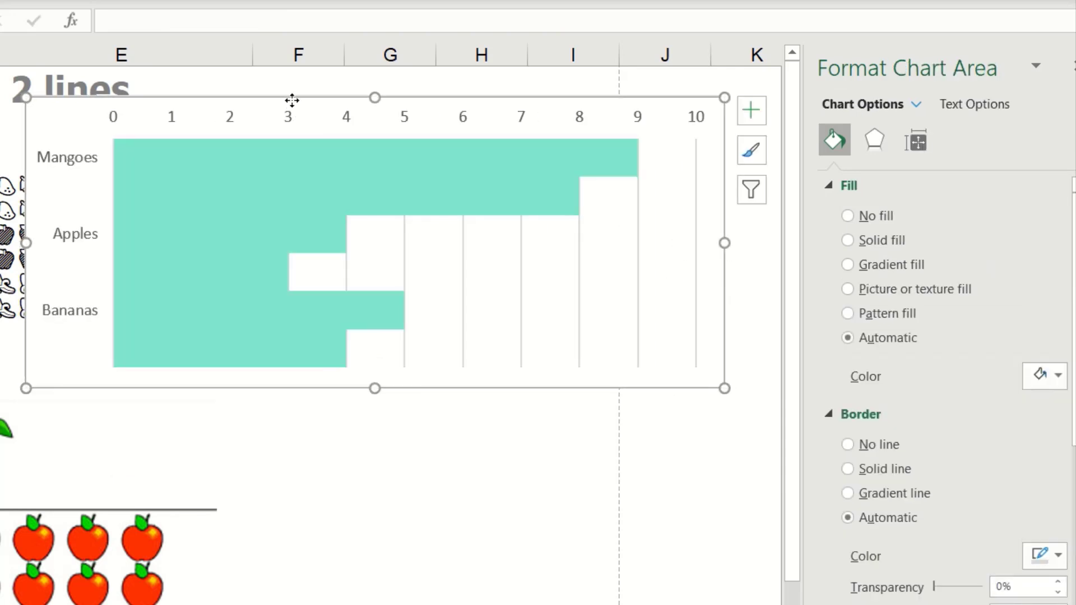
drag(291, 101, 259, 136)
drag(340, 138, 358, 132)
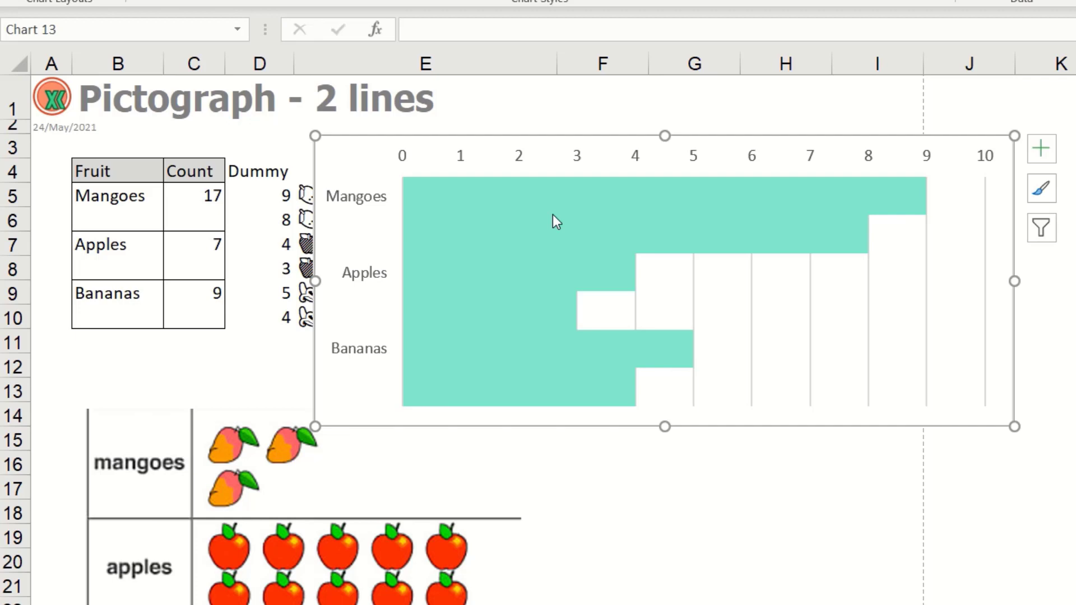
- Select the chart's bar series and individual Mangoes and apples bars, then deselect
click(162, 362)
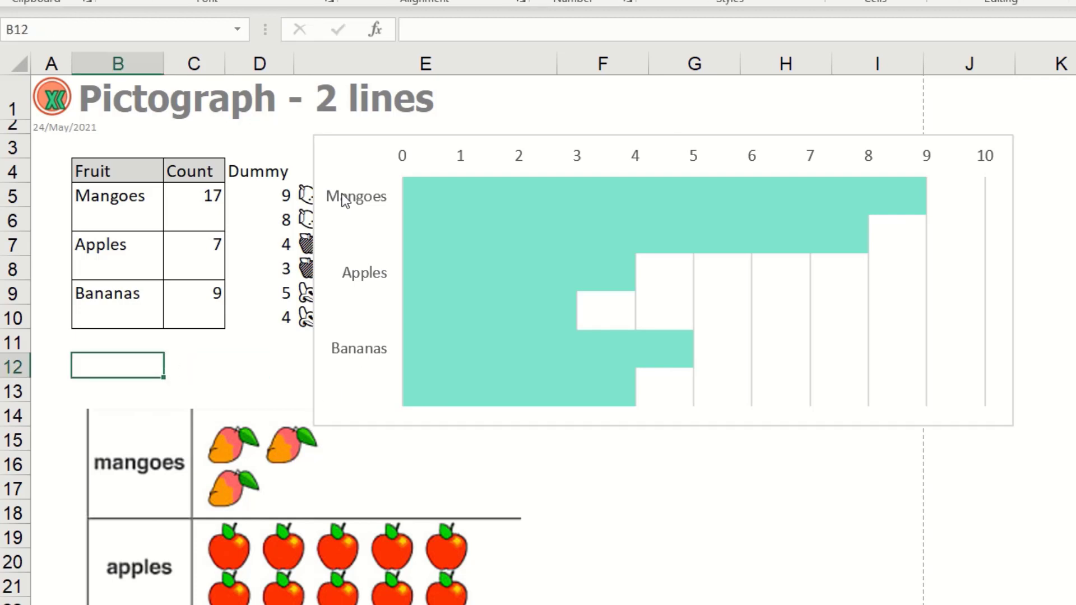
click(634, 215)
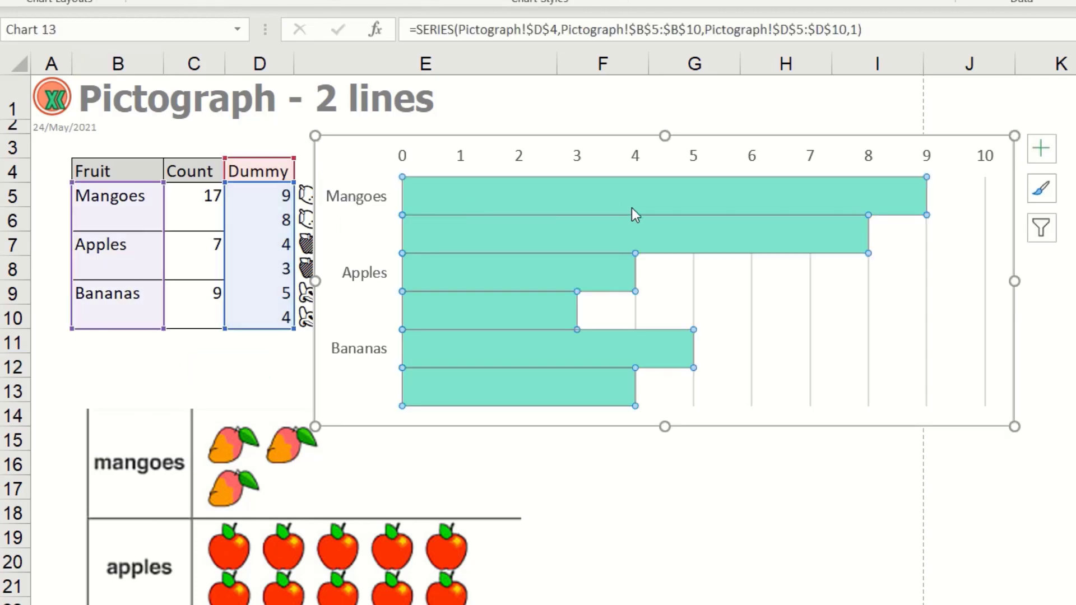
click(709, 203)
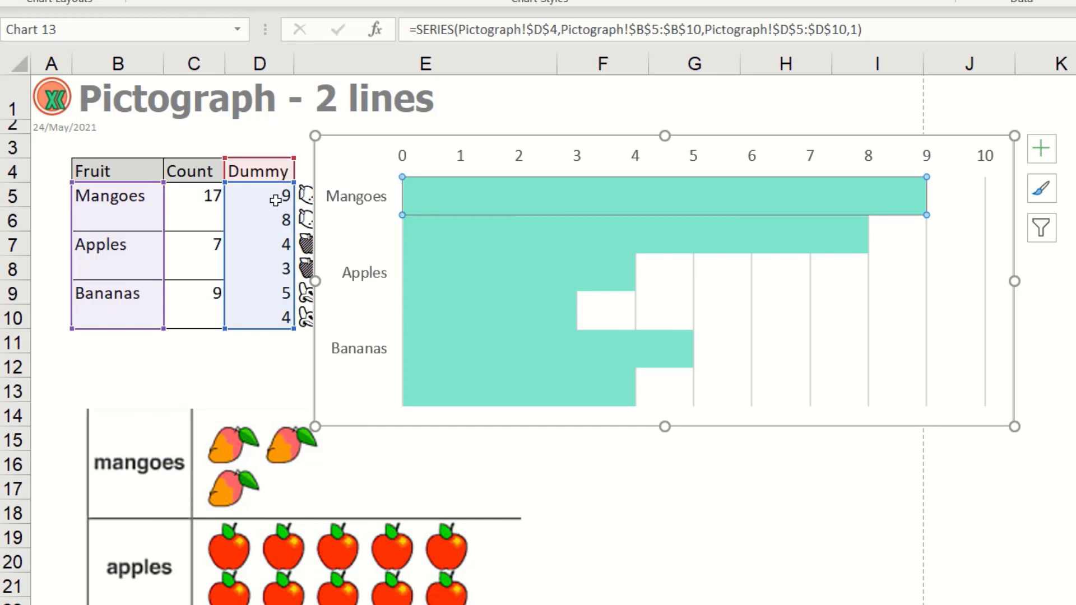
click(517, 262)
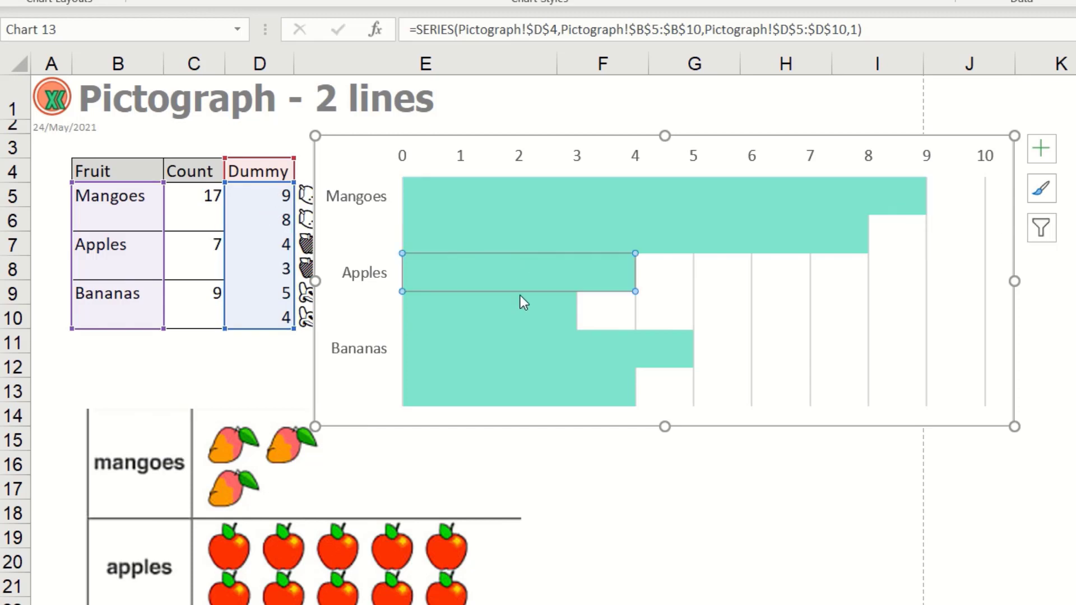
click(196, 374)
- Move the sample pictograph down and drag the mango, banana and apple pictures up beneath the chart
scroll(225, 388, down, 4)
click(321, 454)
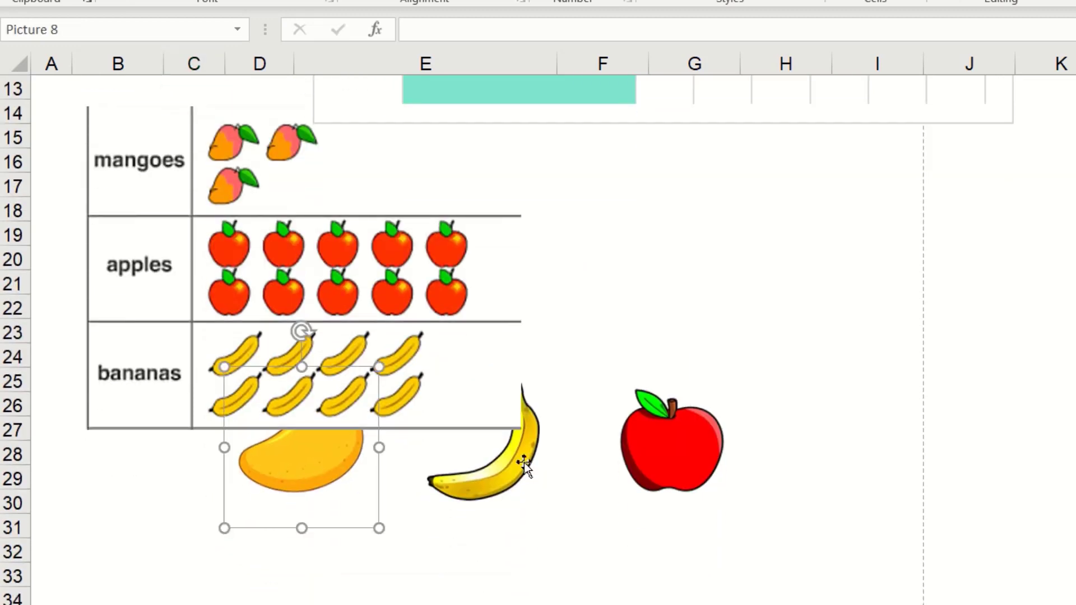
drag(321, 466, 326, 477)
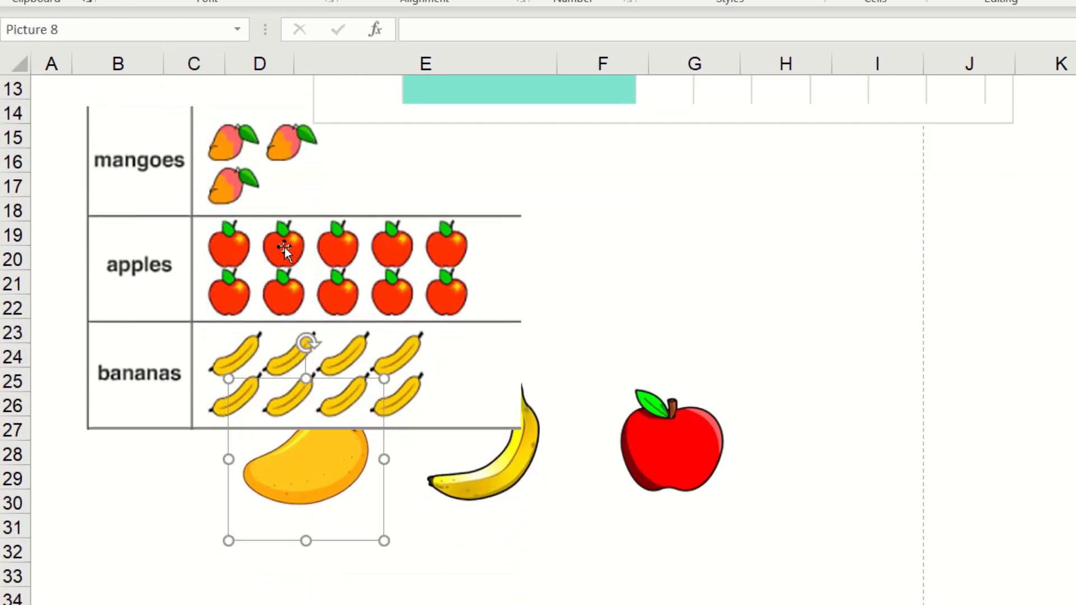
drag(285, 247, 314, 427)
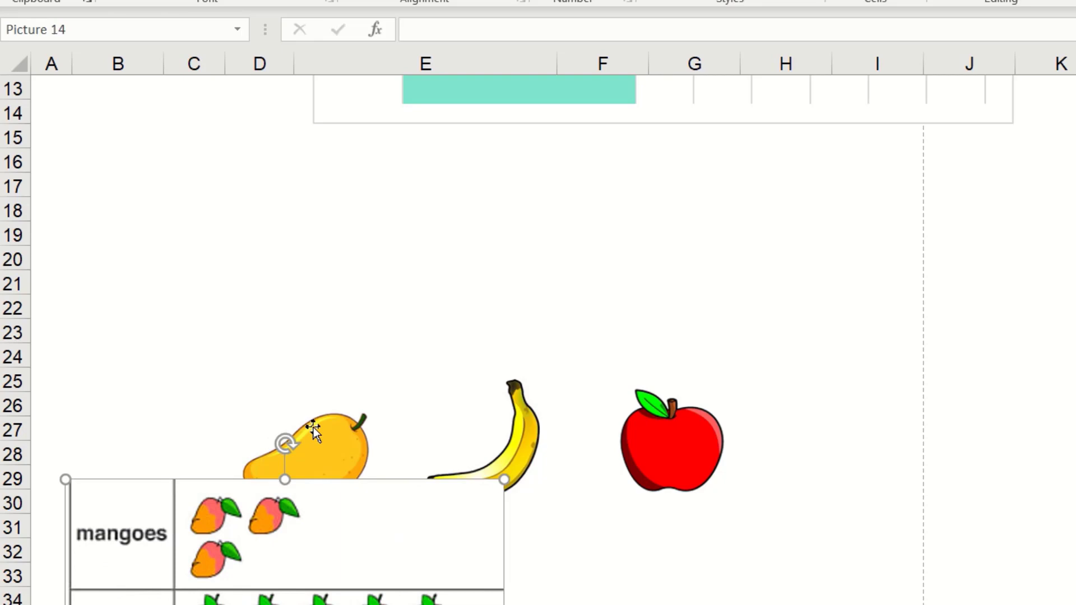
click(314, 428)
ctrl+click(512, 432)
ctrl+click(616, 436)
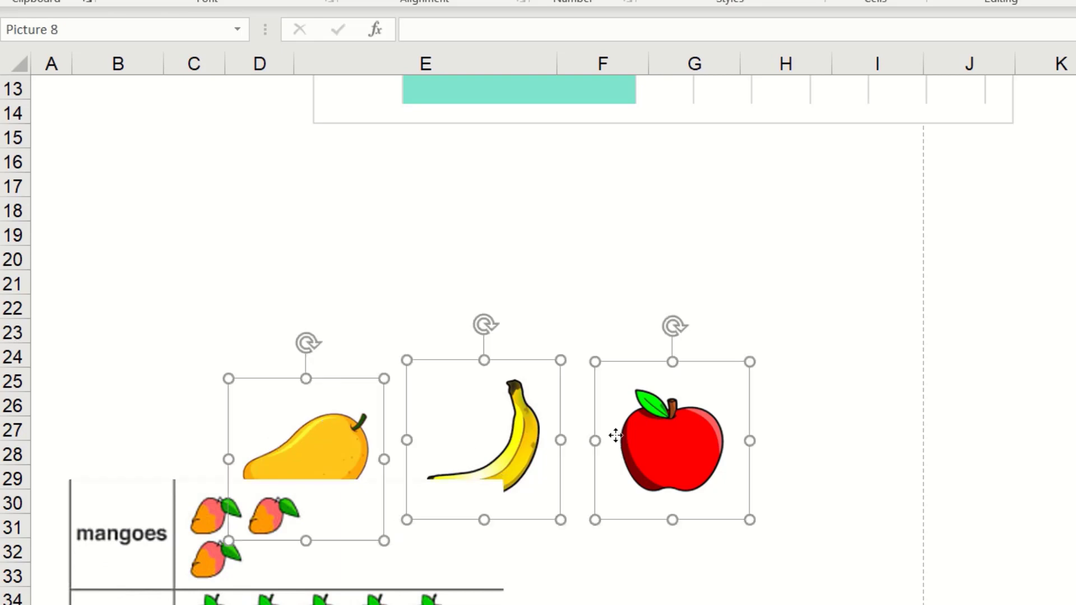
drag(616, 436, 617, 259)
- Nudge the mango picture up to sit just below the chart, then select the bars
scroll(561, 393, up, 4)
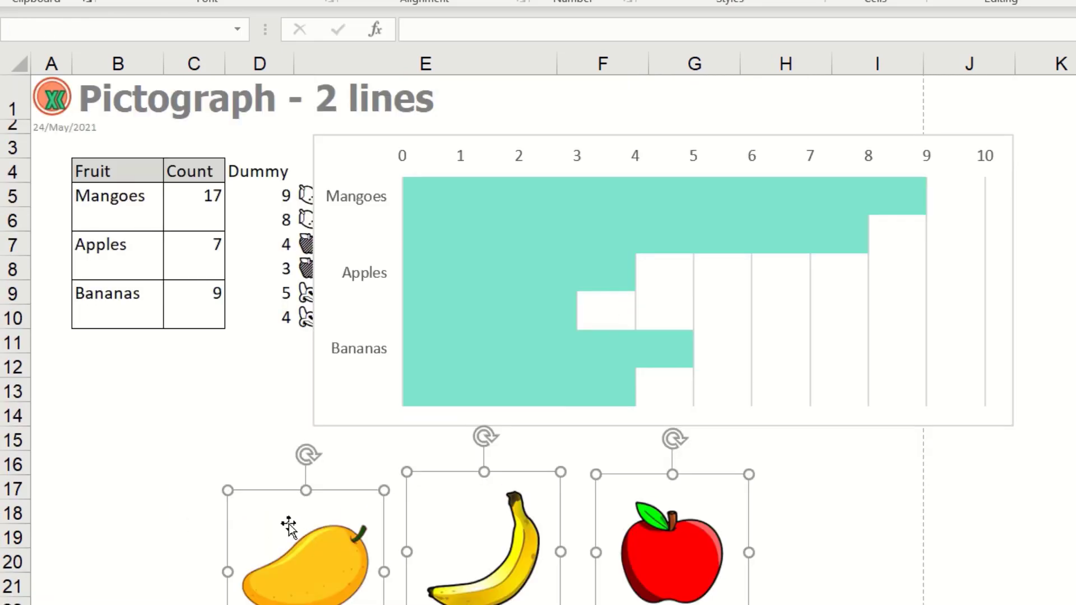
click(221, 465)
drag(359, 513, 361, 492)
click(576, 196)
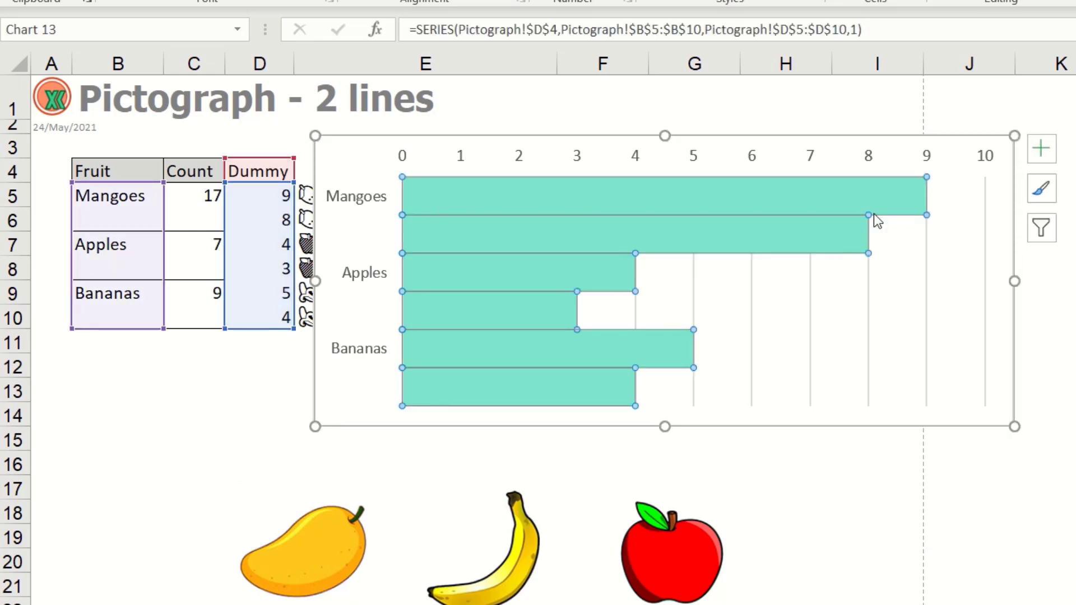
- Copy the mango picture and open formatting for the chart's bars
click(312, 511)
right_click(315, 539)
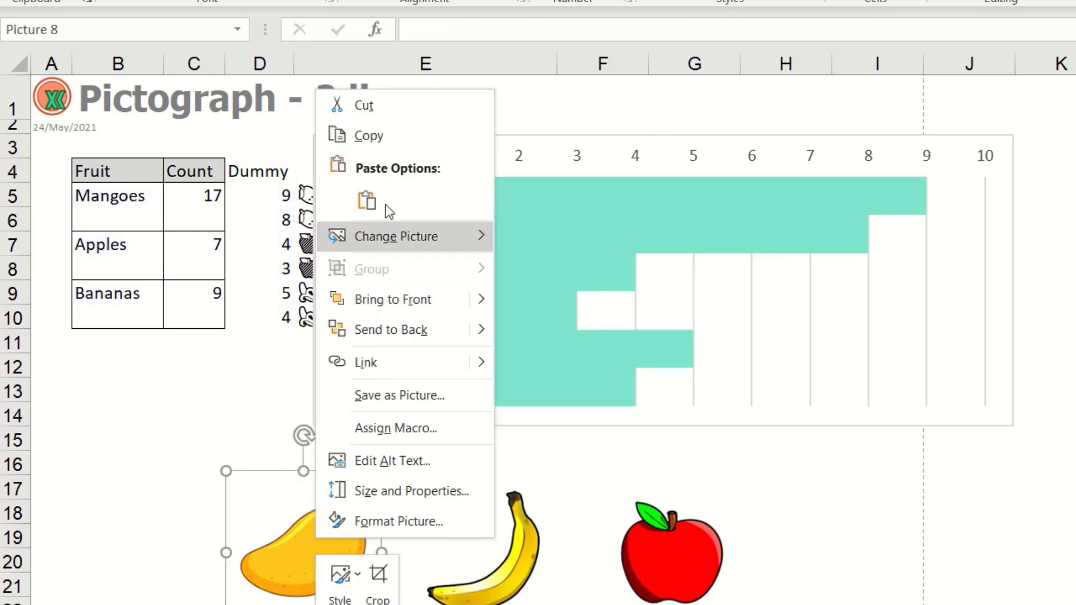
click(364, 137)
click(531, 204)
click(526, 206)
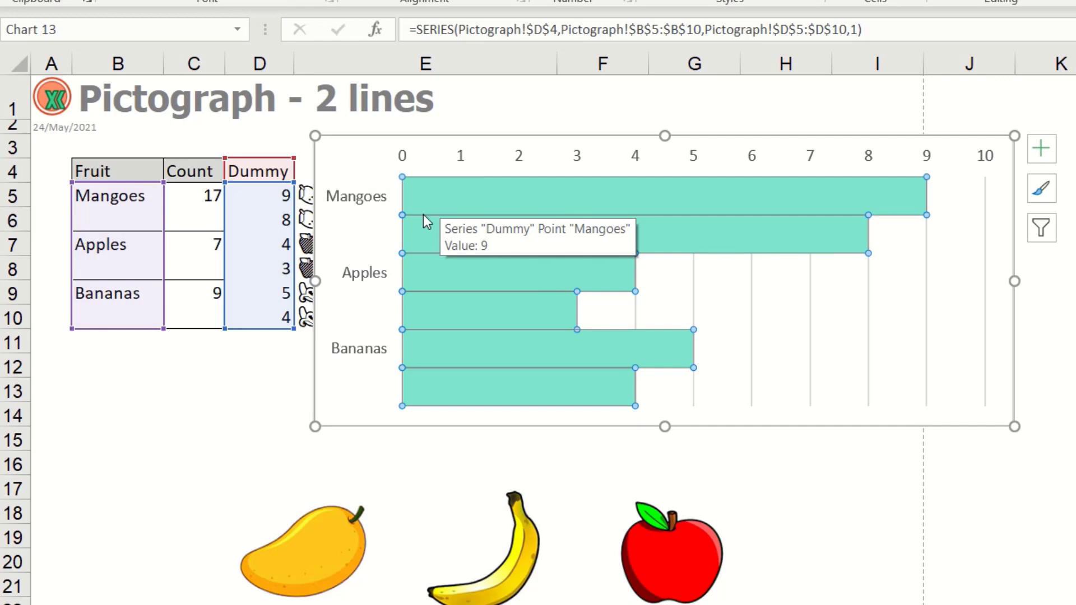
double_click(510, 197)
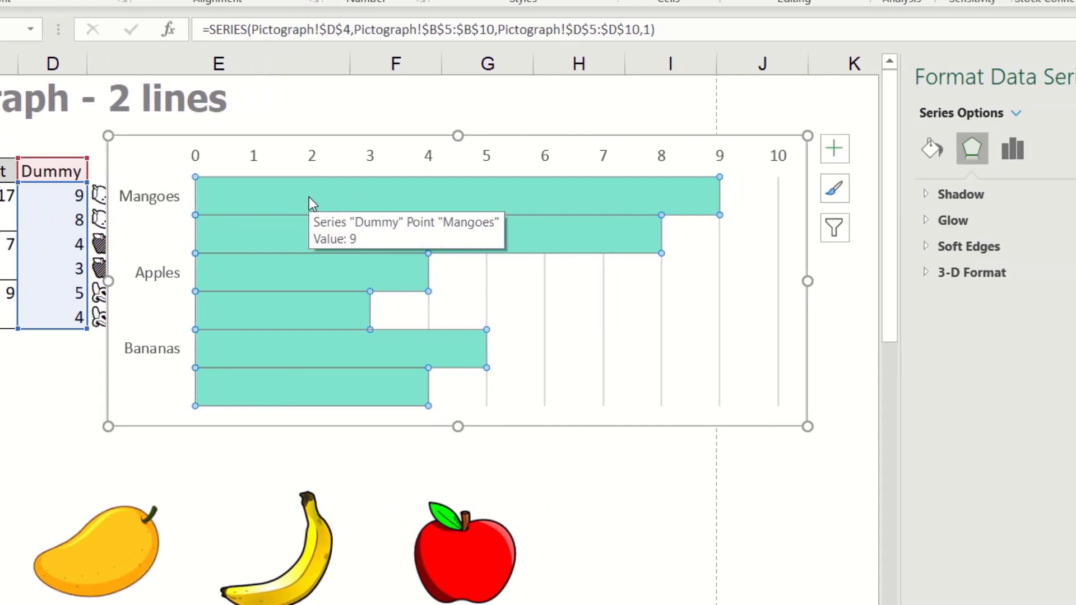
- Fill the top Mangoes bar with the copied mango picture, stacked at 1 unit per picture
click(211, 197)
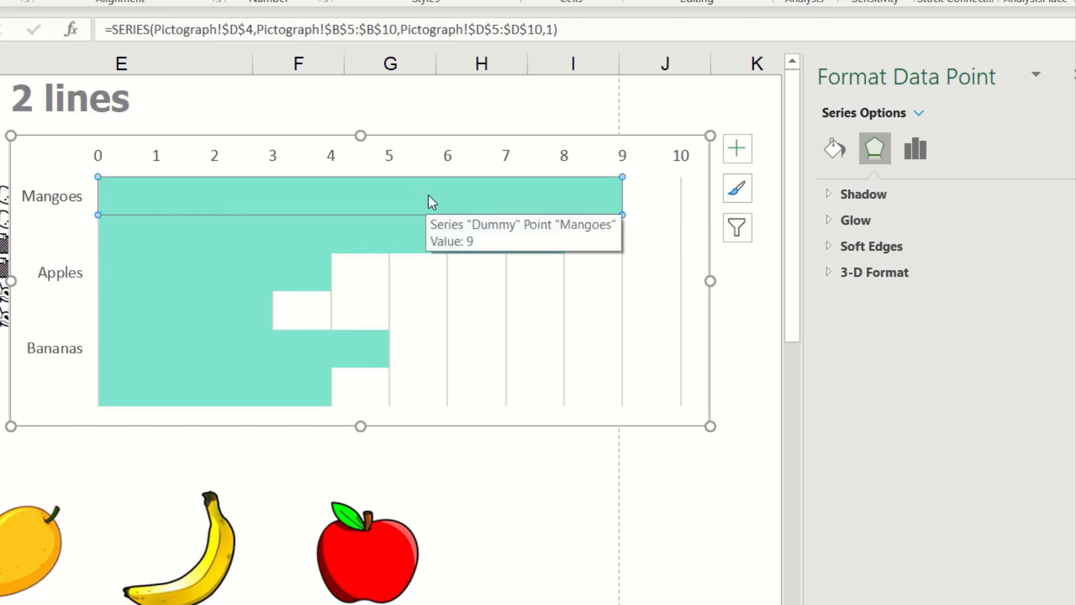
click(835, 153)
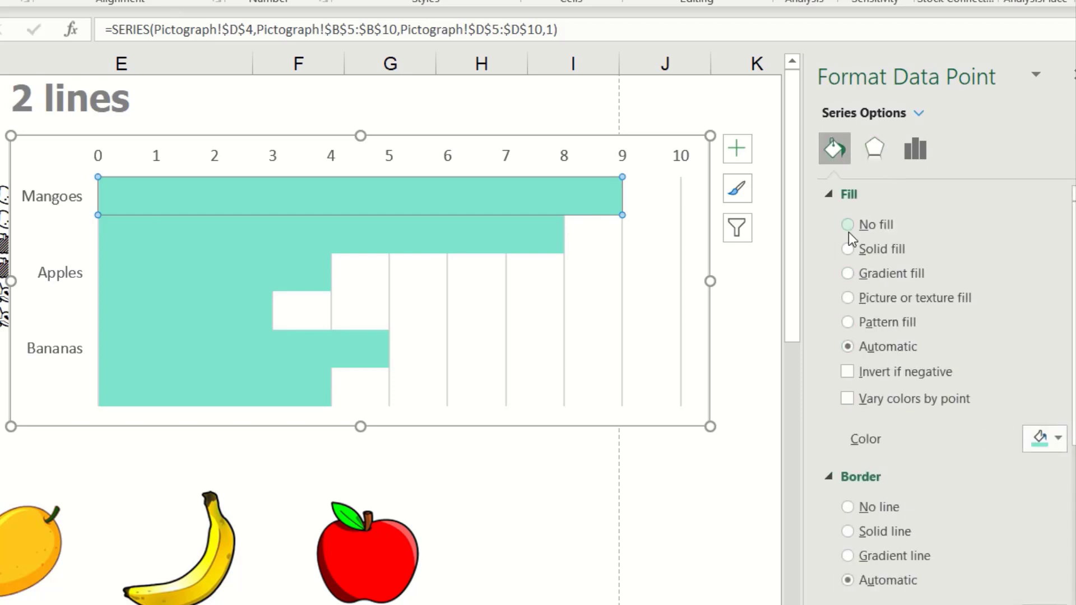
click(875, 304)
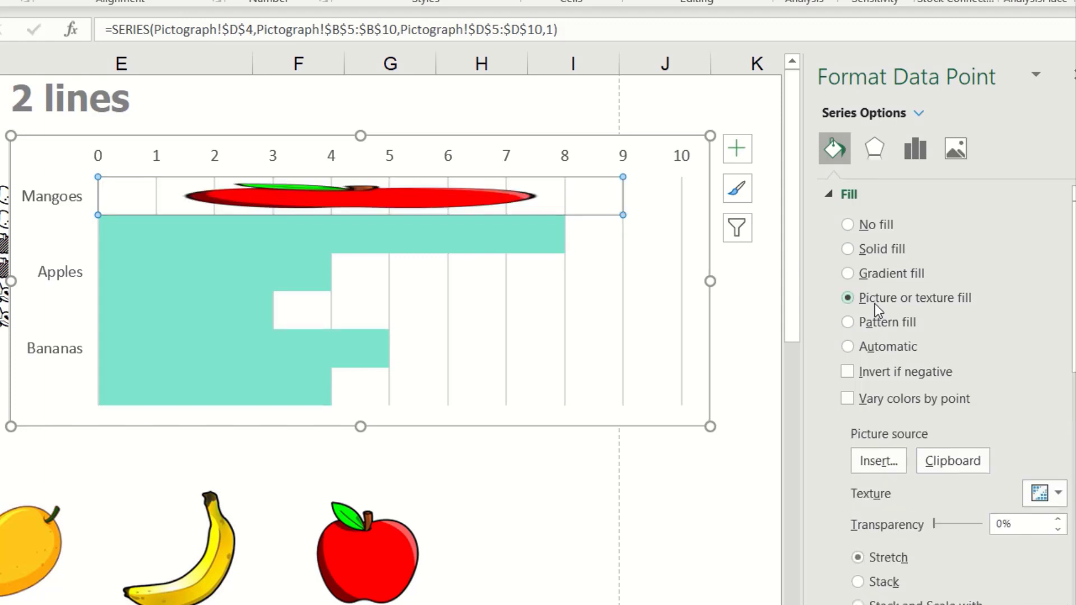
click(974, 463)
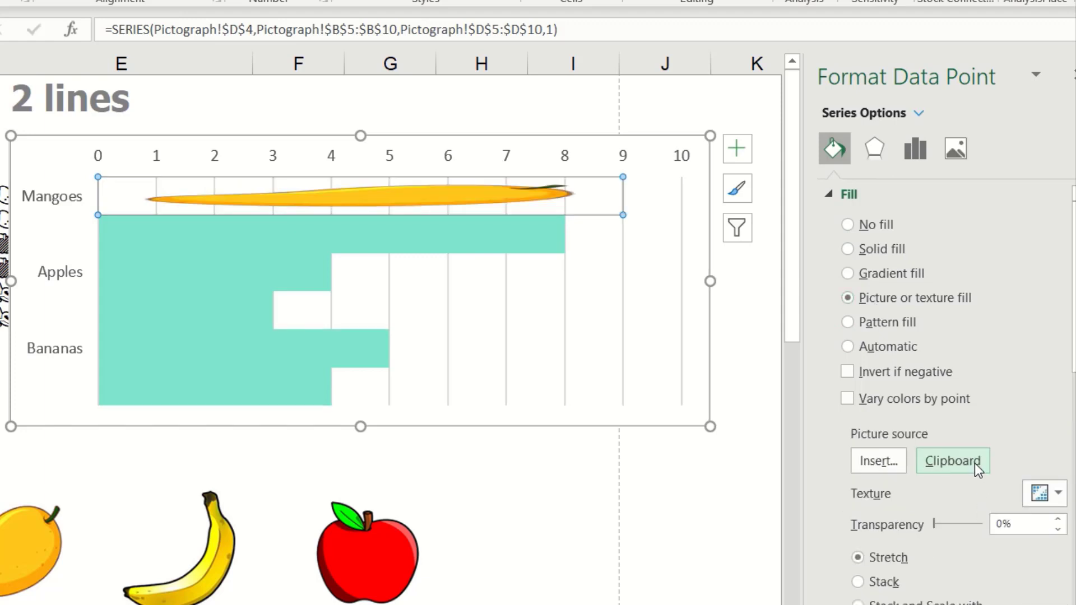
mouse_move(498, 211)
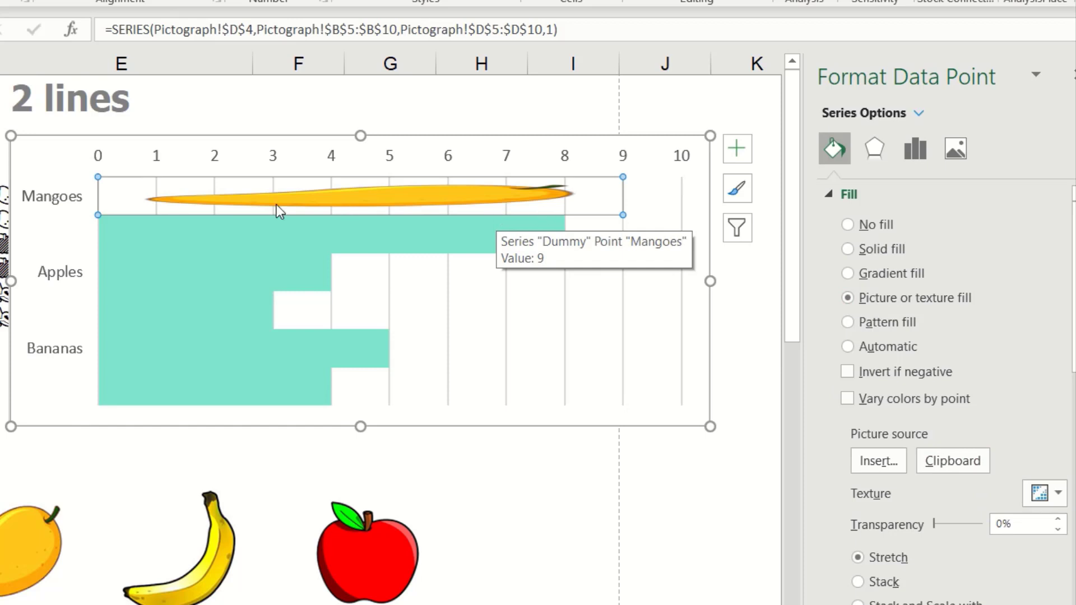
scroll(957, 452, down, 1)
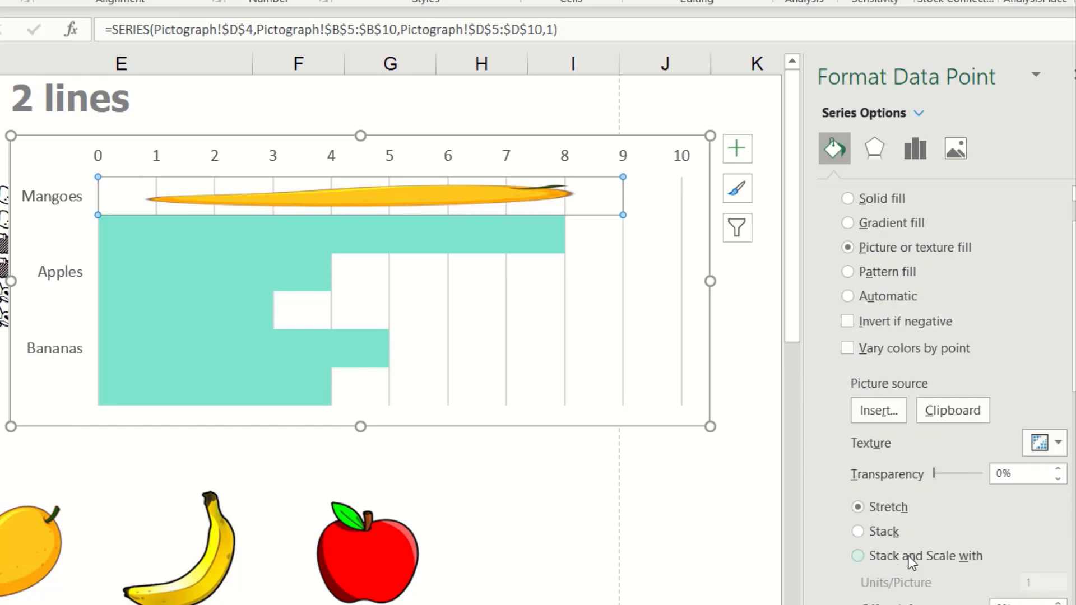
click(891, 558)
click(1041, 583)
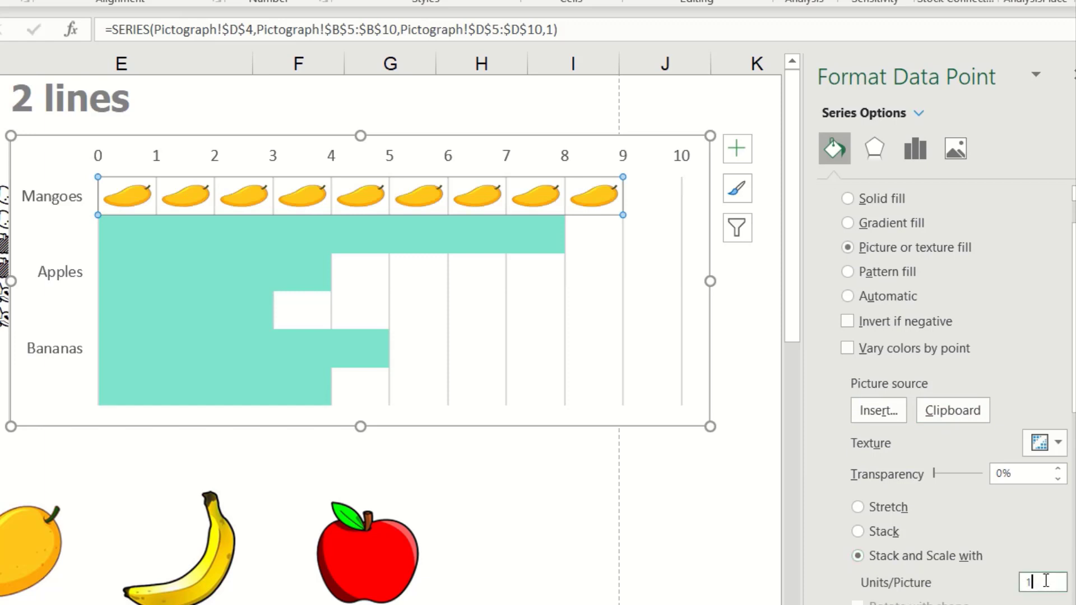
- Give the second Mangoes bar the same stacked mango picture fill, 1 unit per picture
mouse_move(495, 219)
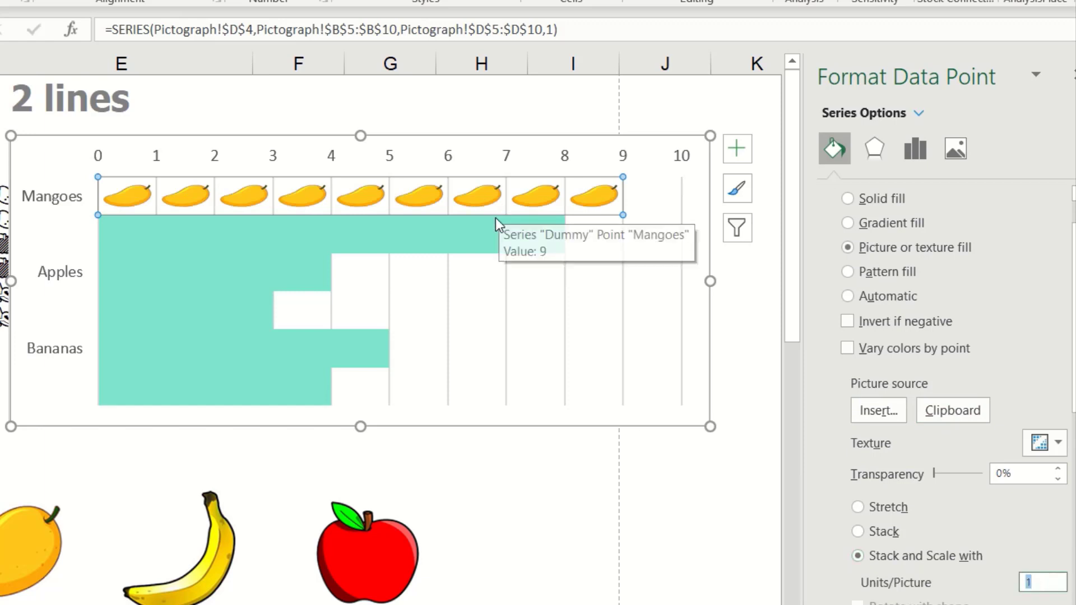
click(402, 232)
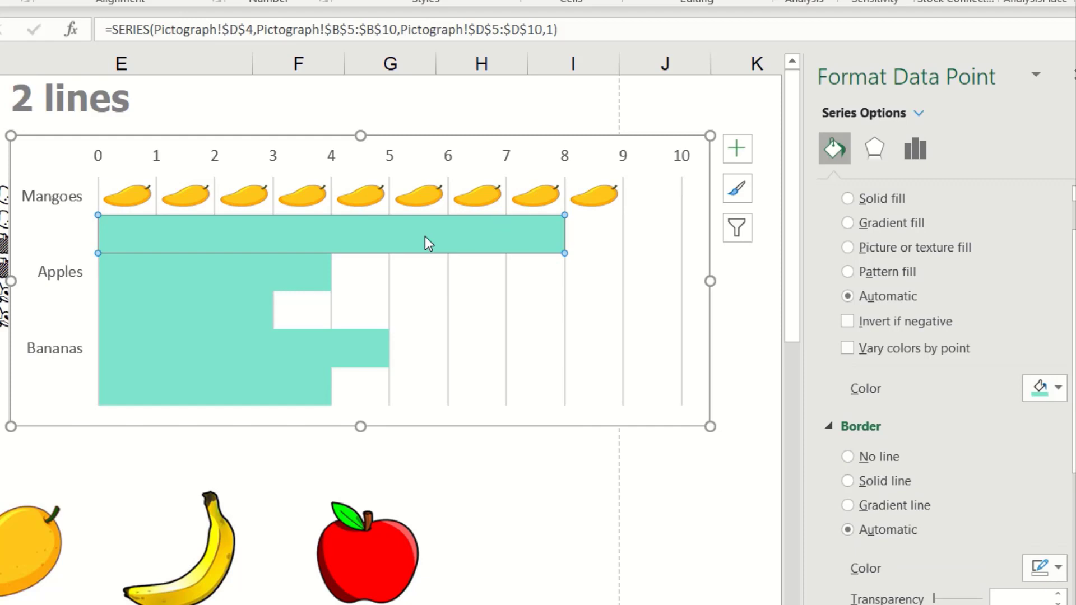
click(911, 250)
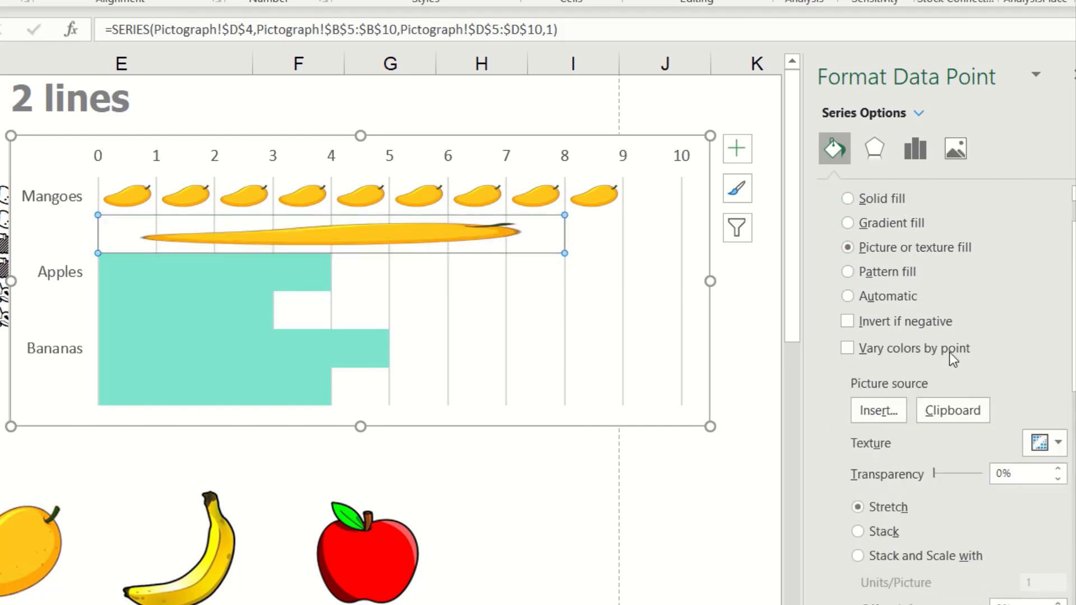
click(960, 414)
click(943, 554)
click(1044, 583)
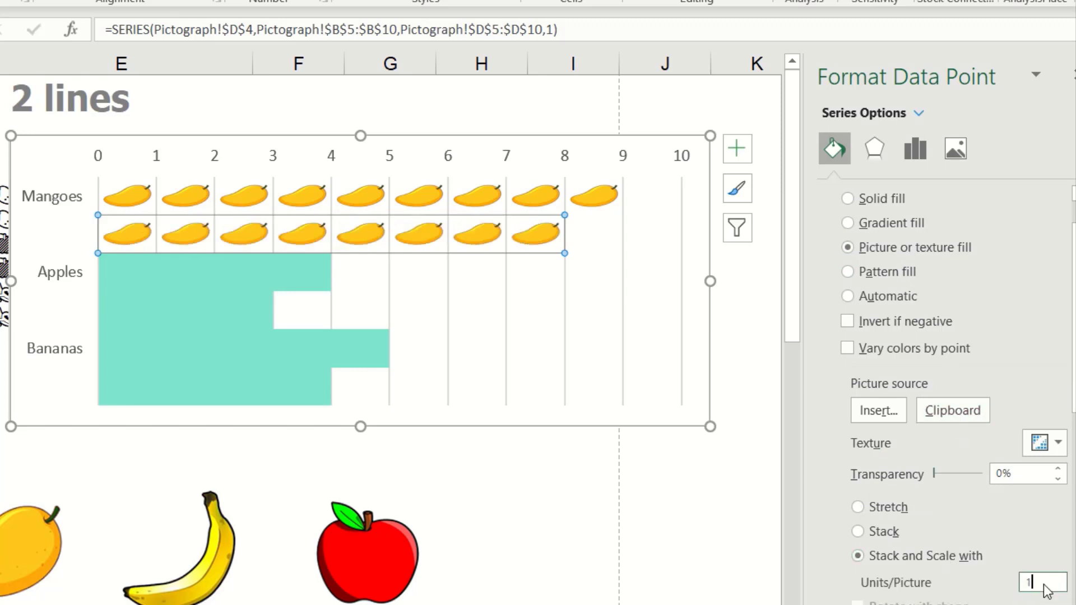
- Rearrange the fruit pictures, moving the apple next to the mango and the banana into the apple's old spot
click(224, 541)
click(355, 553)
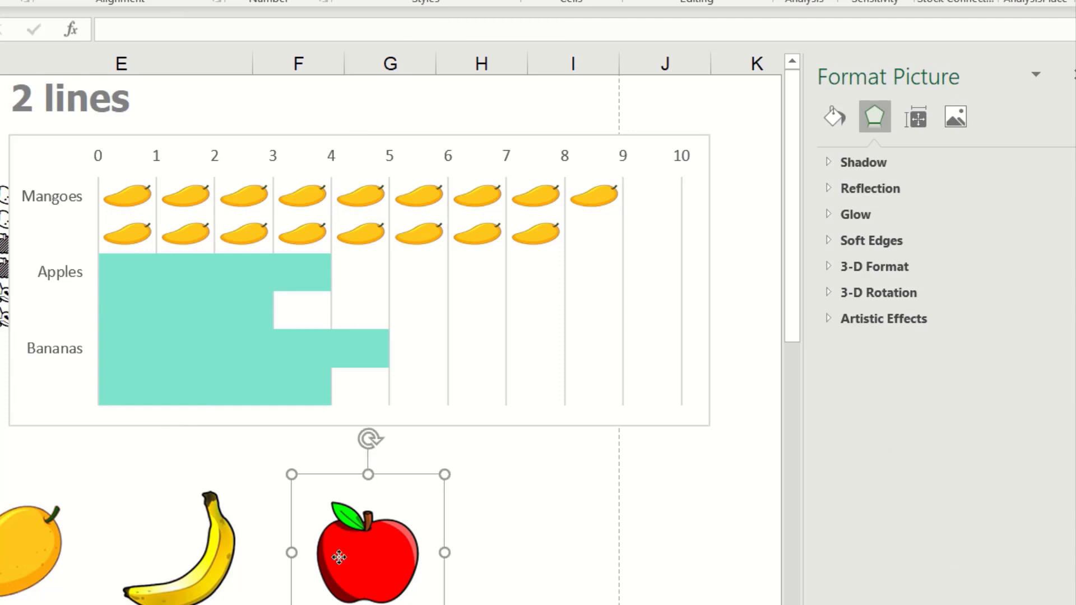
drag(355, 553, 124, 535)
click(232, 549)
drag(232, 549, 359, 552)
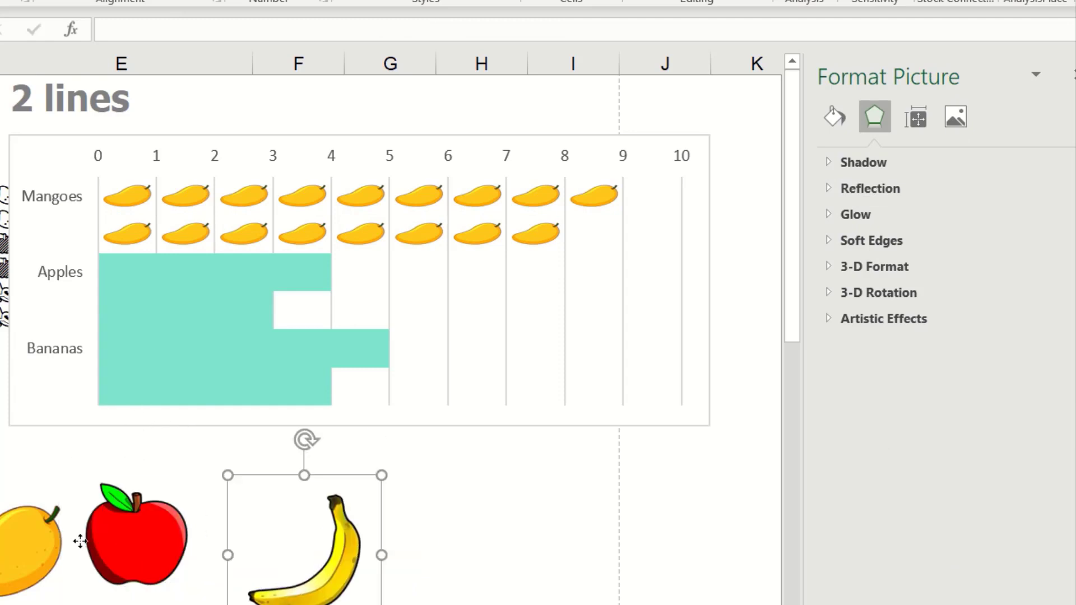
- Copy the apple picture and fill the top Apples bar with stacked apples
right_click(85, 541)
click(146, 149)
click(198, 269)
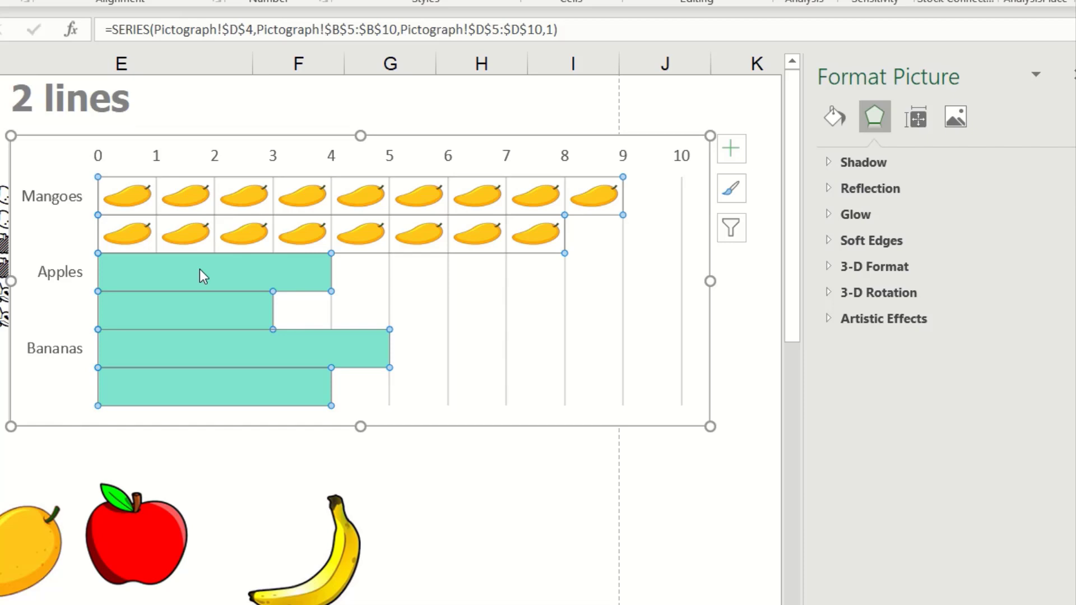
click(214, 274)
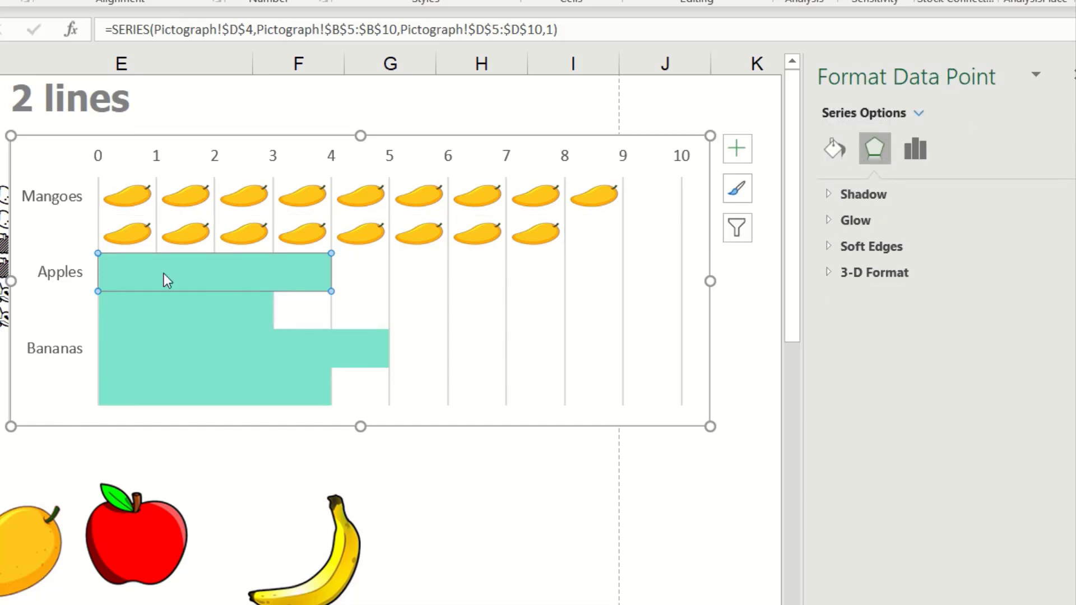
click(837, 157)
click(918, 292)
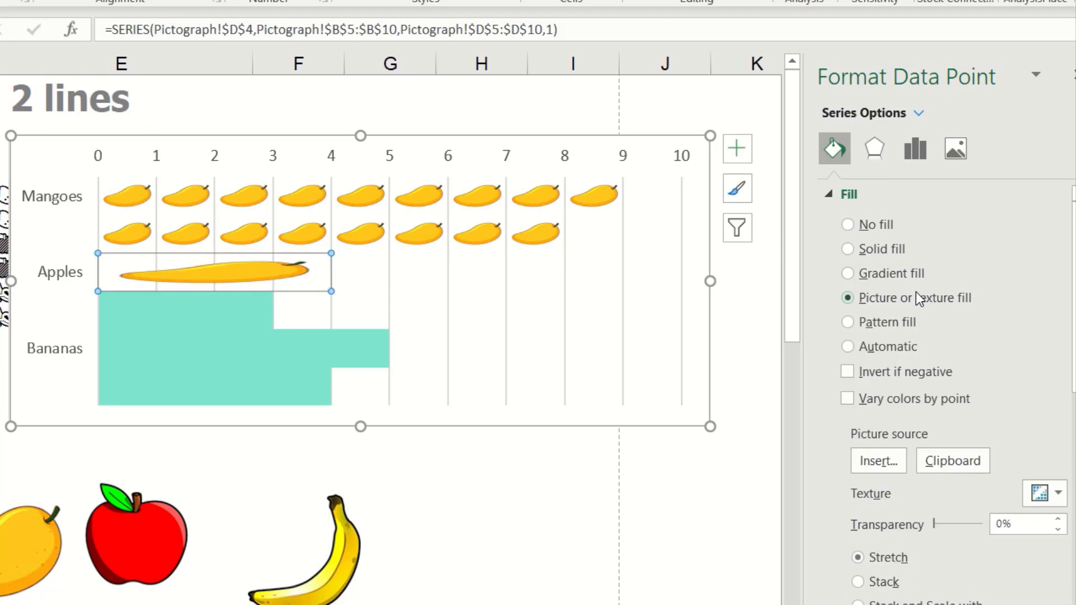
click(960, 467)
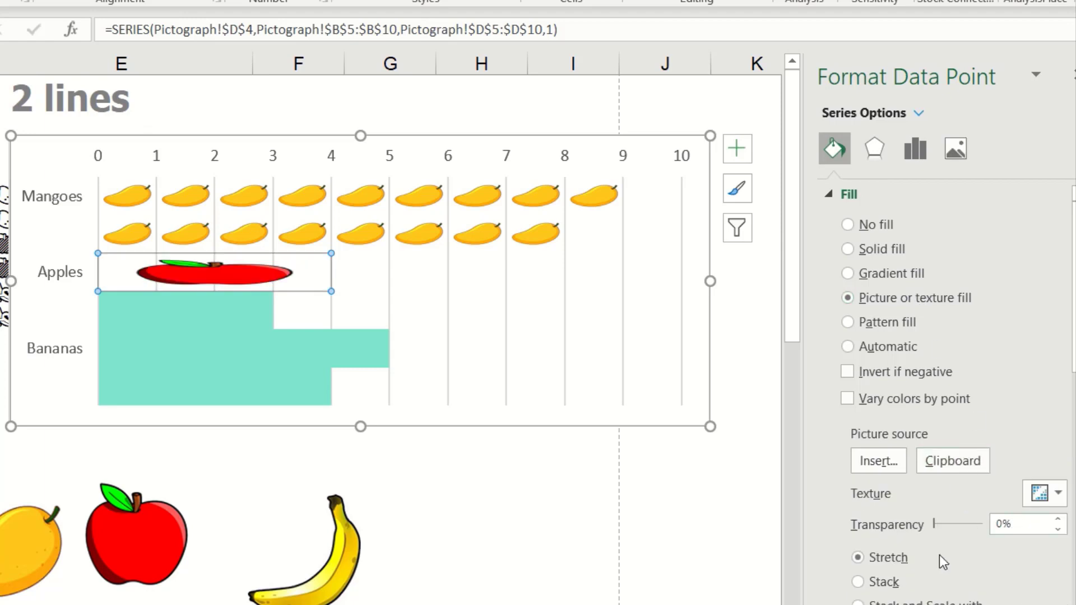
click(900, 603)
- Fill the second Apples bar with the copied apple, stacked one per unit
scroll(1006, 583, down, 3)
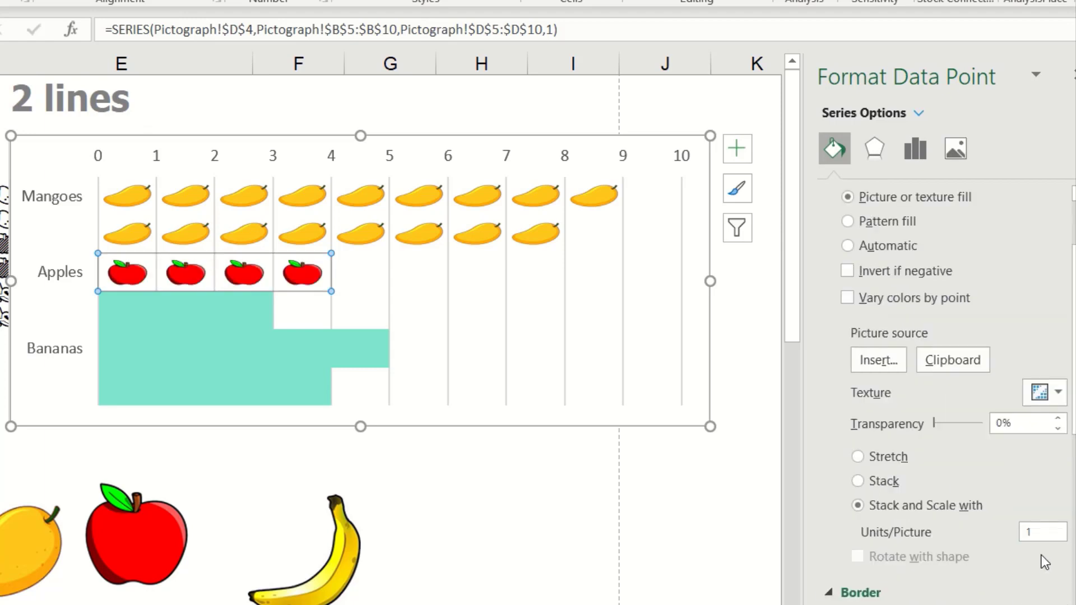
click(240, 308)
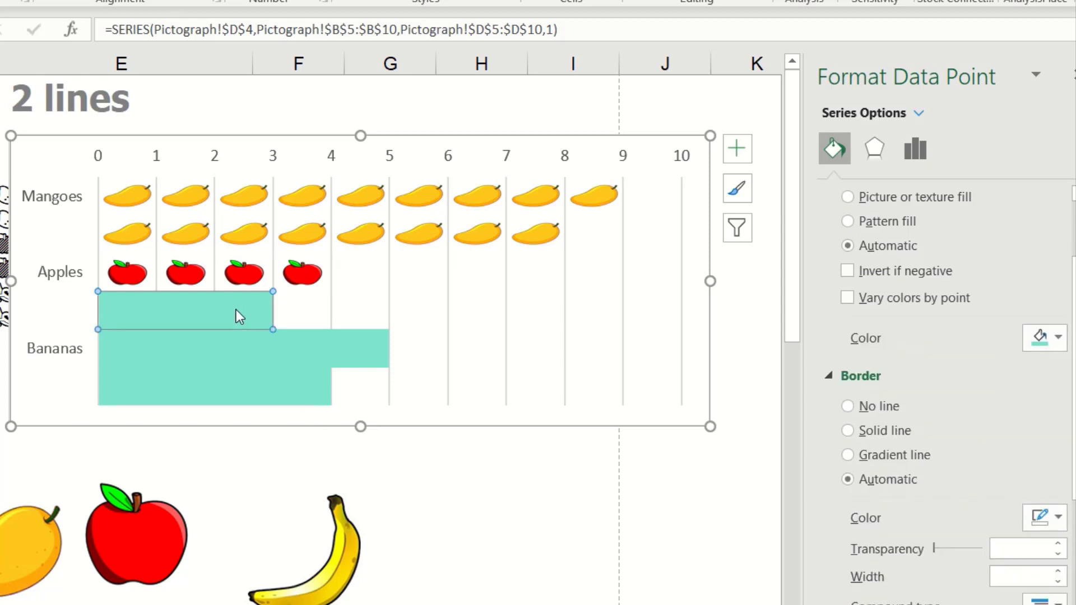
scroll(904, 256, up, 3)
click(916, 299)
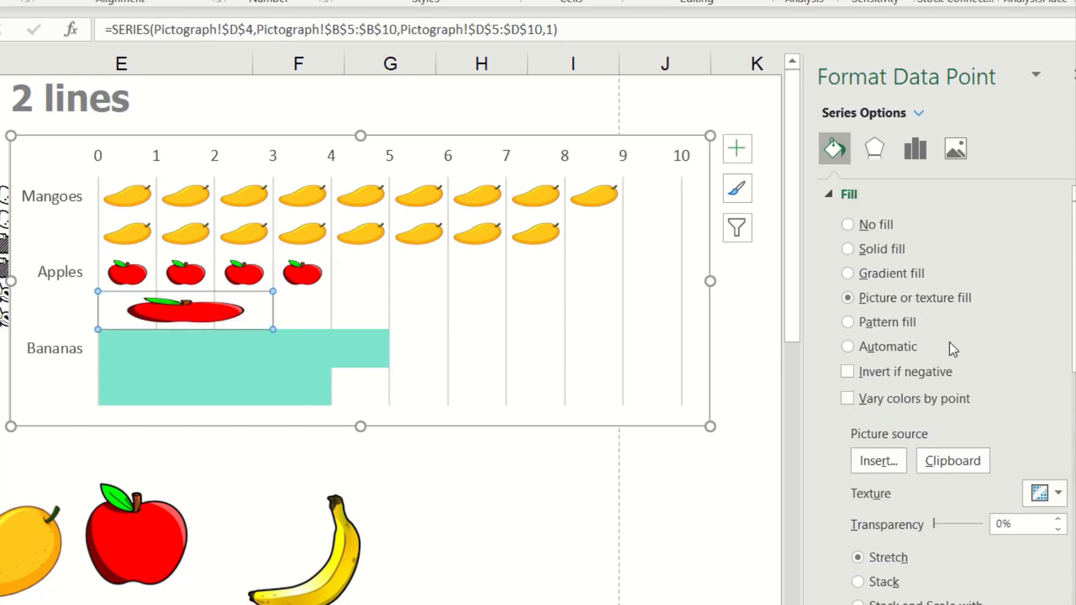
scroll(947, 348, down, 3)
click(949, 360)
scroll(964, 376, down, 3)
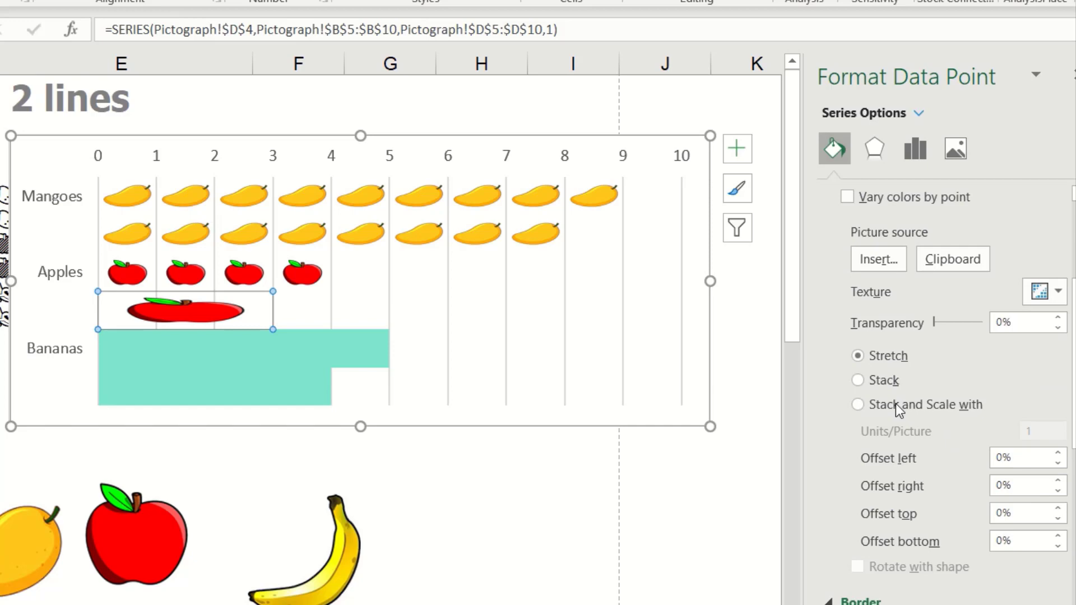
click(858, 404)
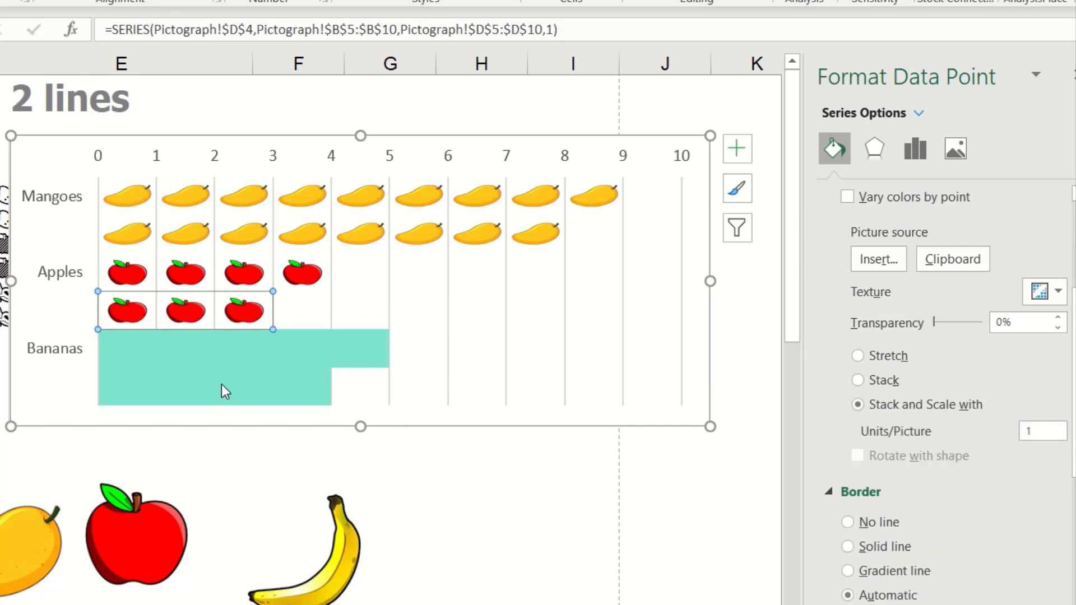
- Copy the banana picture and fill the top Bananas bar with it
click(359, 549)
right_click(348, 550)
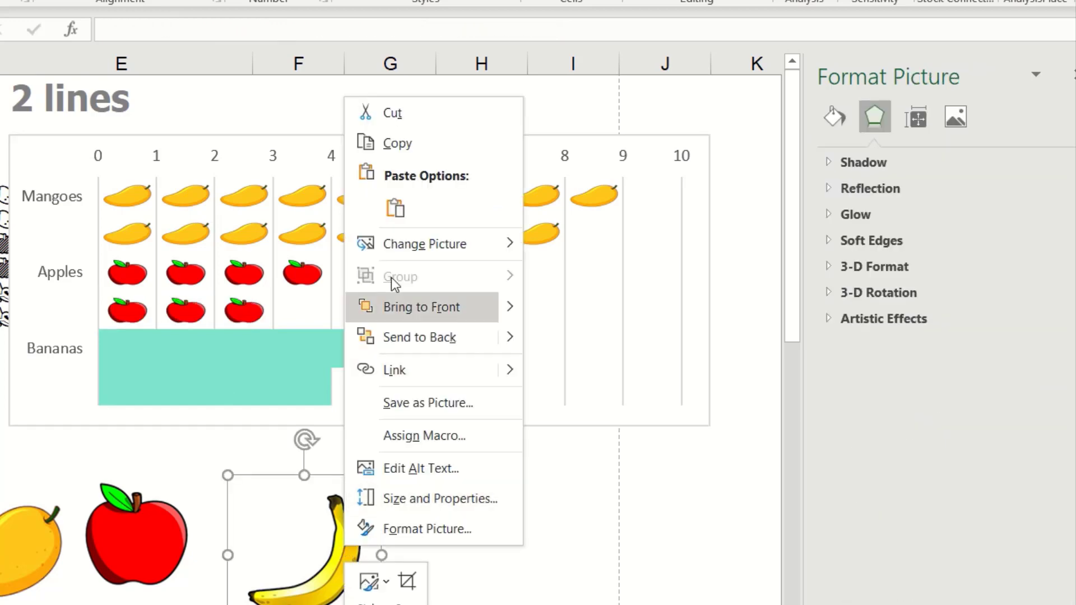
click(405, 151)
click(246, 362)
click(298, 344)
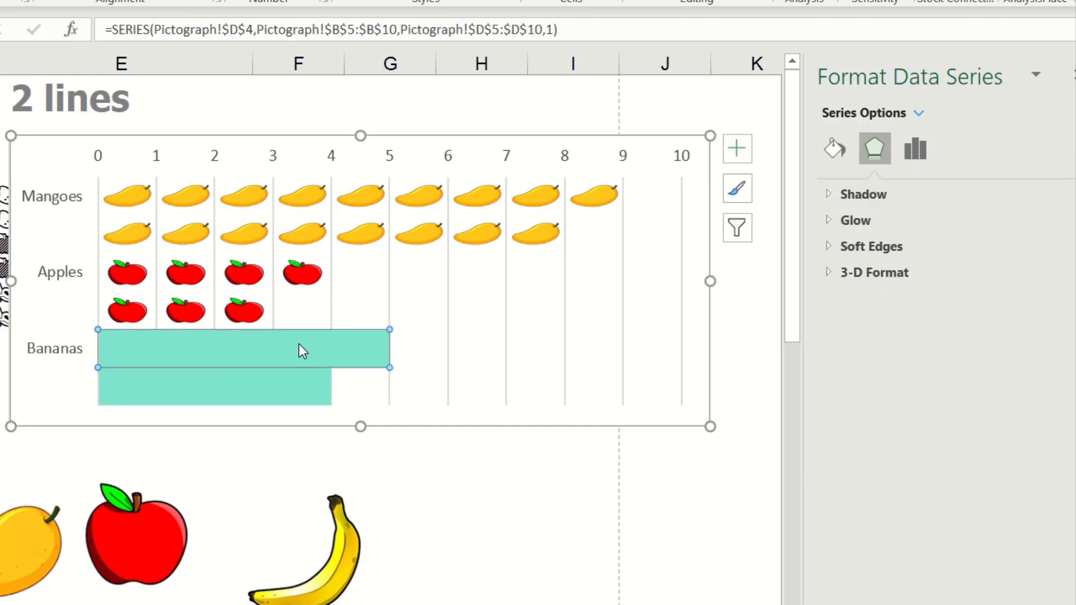
click(833, 148)
click(926, 299)
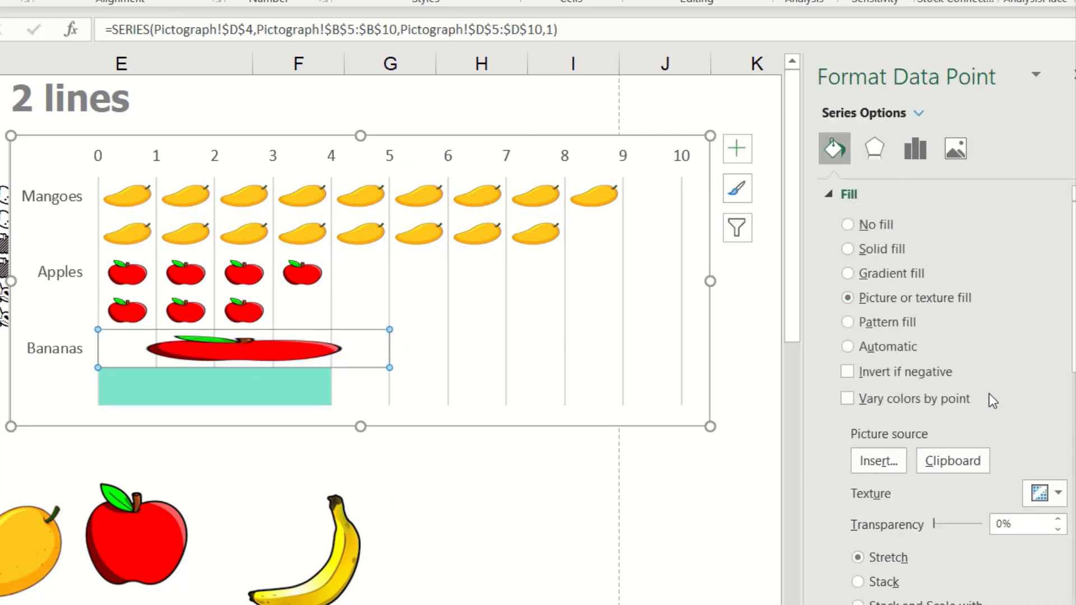
click(961, 463)
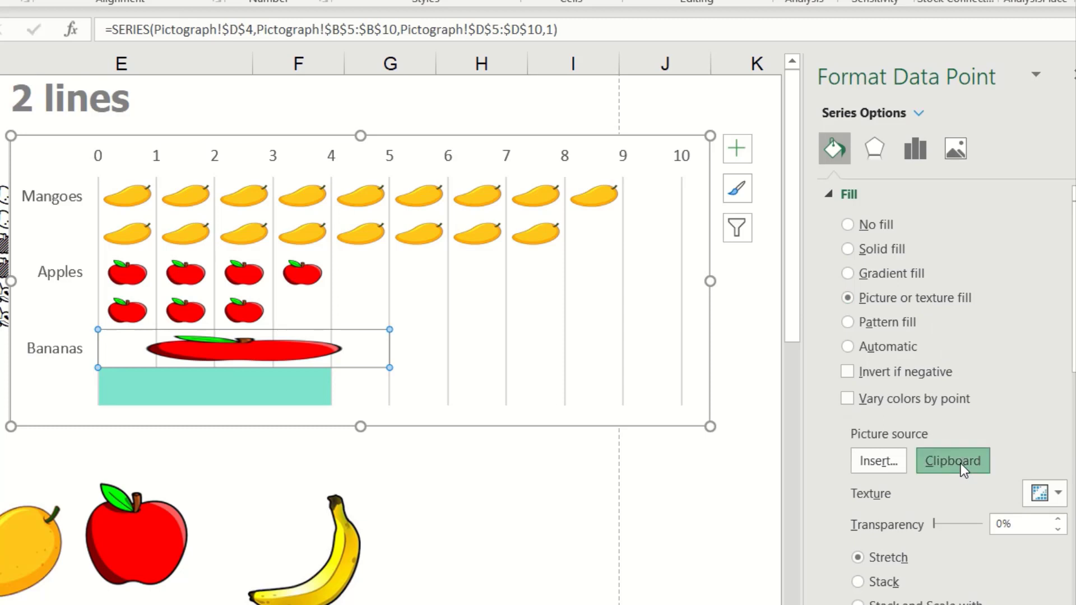
click(945, 600)
- Fill the second Bananas bar with stacked banana pictures, one per unit, then select the plot area
scroll(1004, 552, down, 3)
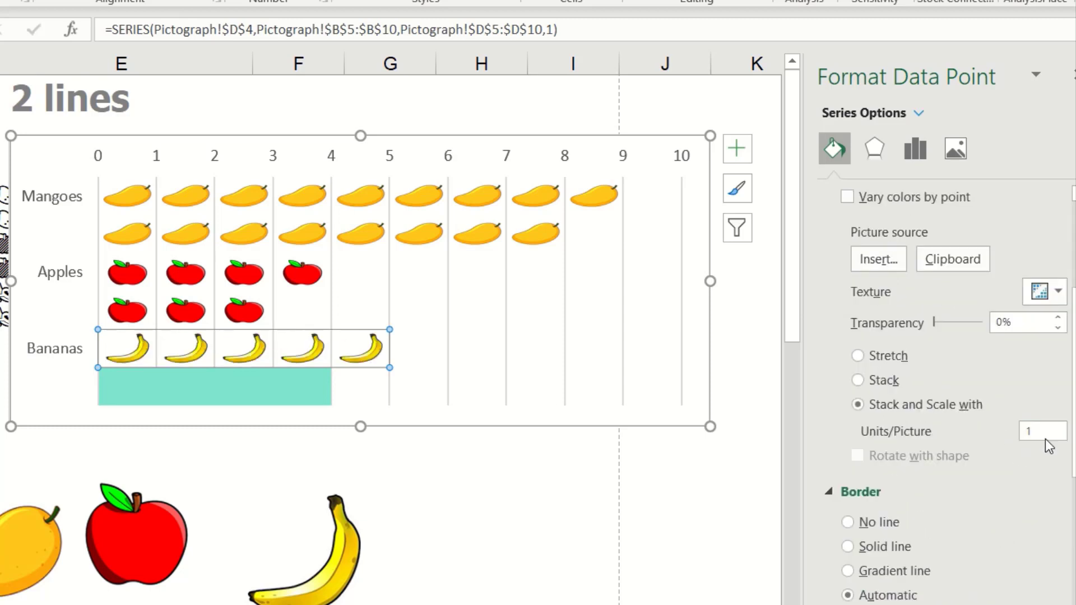
click(276, 403)
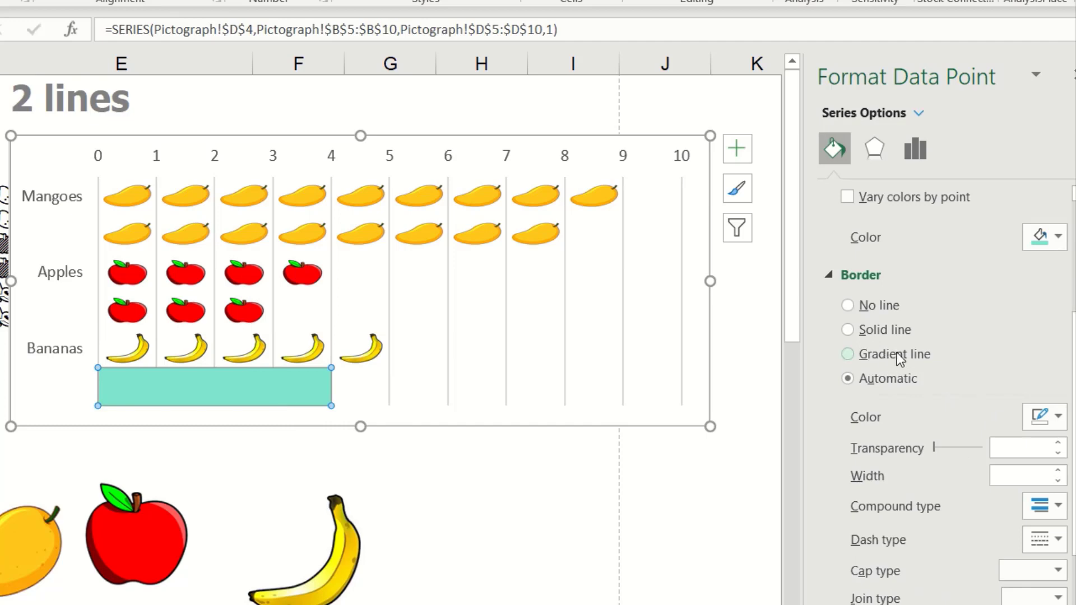
scroll(948, 222, up, 3)
scroll(947, 226, down, 1)
scroll(946, 227, up, 2)
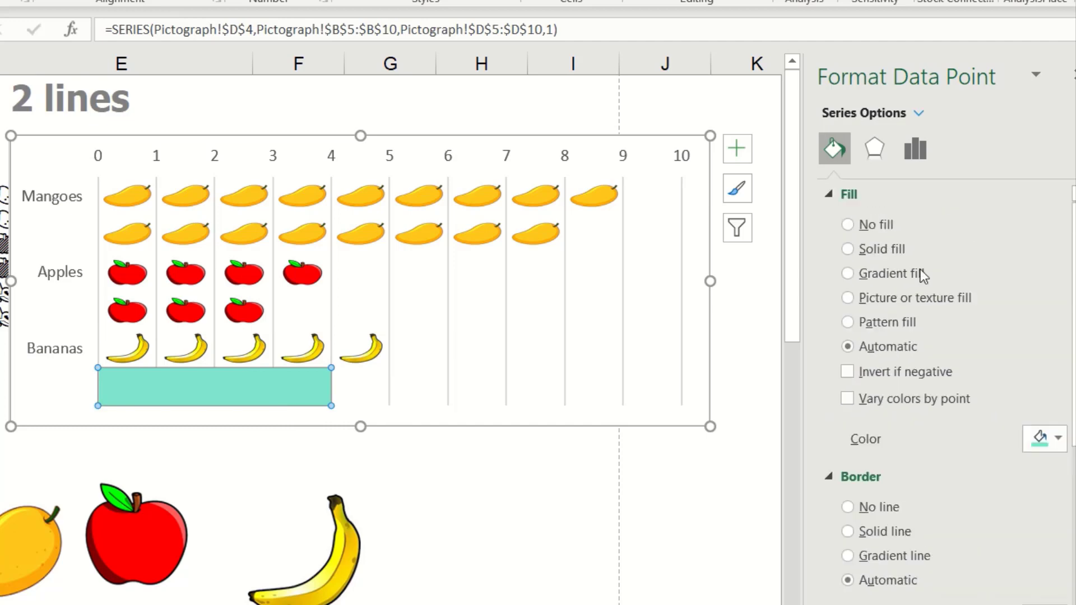
click(927, 303)
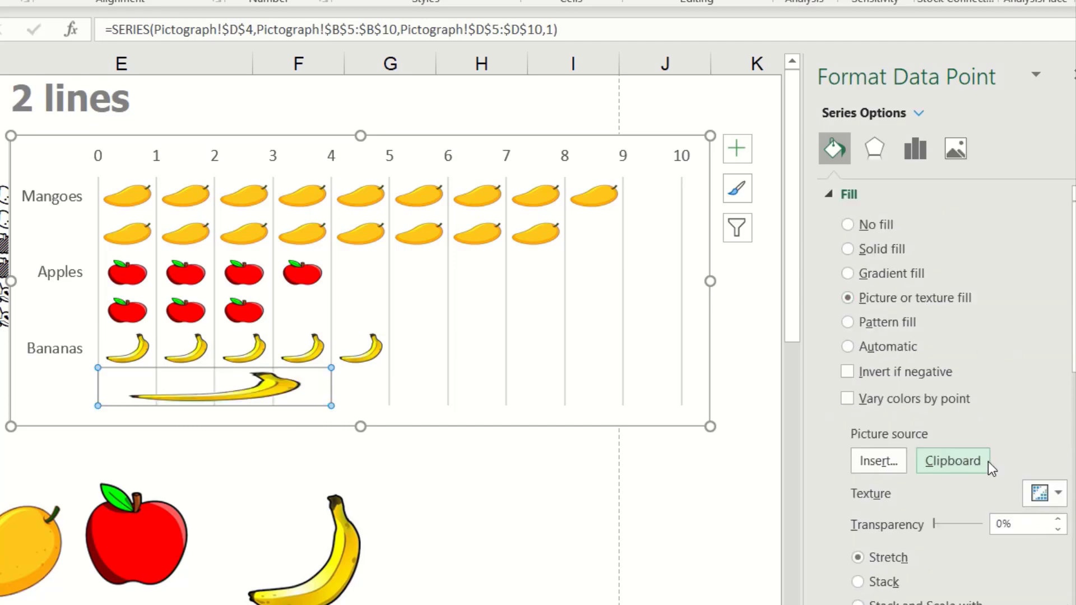
scroll(986, 482, down, 2)
click(858, 506)
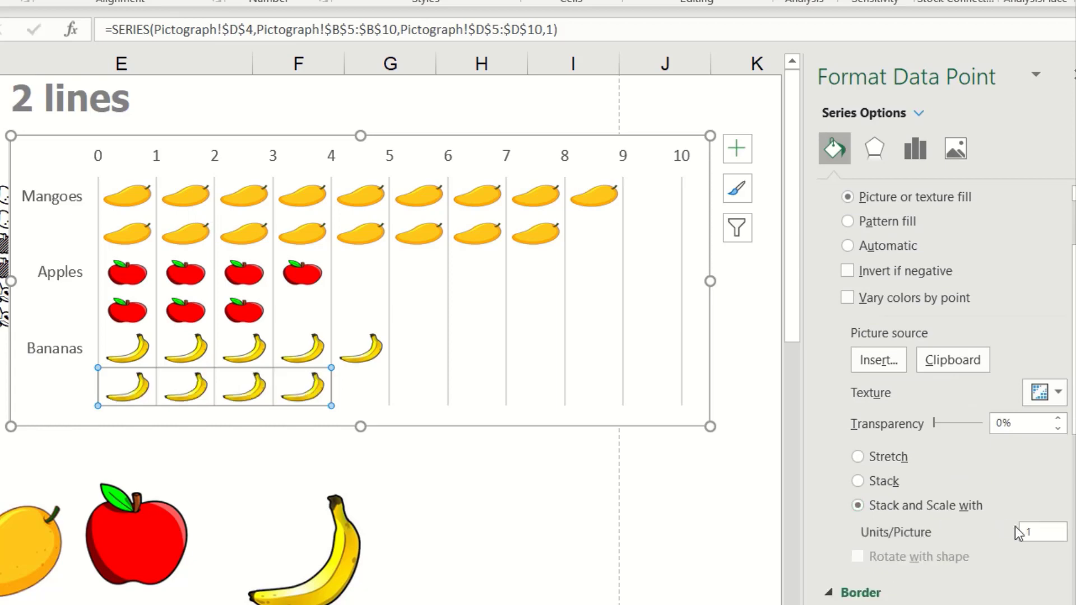
click(463, 452)
click(514, 291)
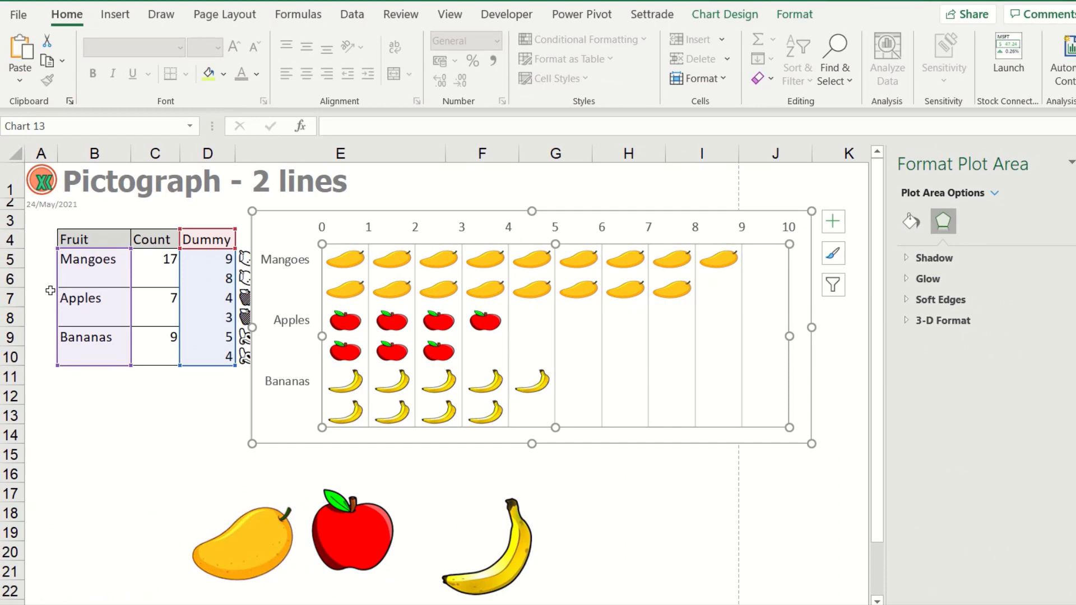
- Enter 5 as the Mangoes count in C5 and select the chart's top value axis
click(154, 268)
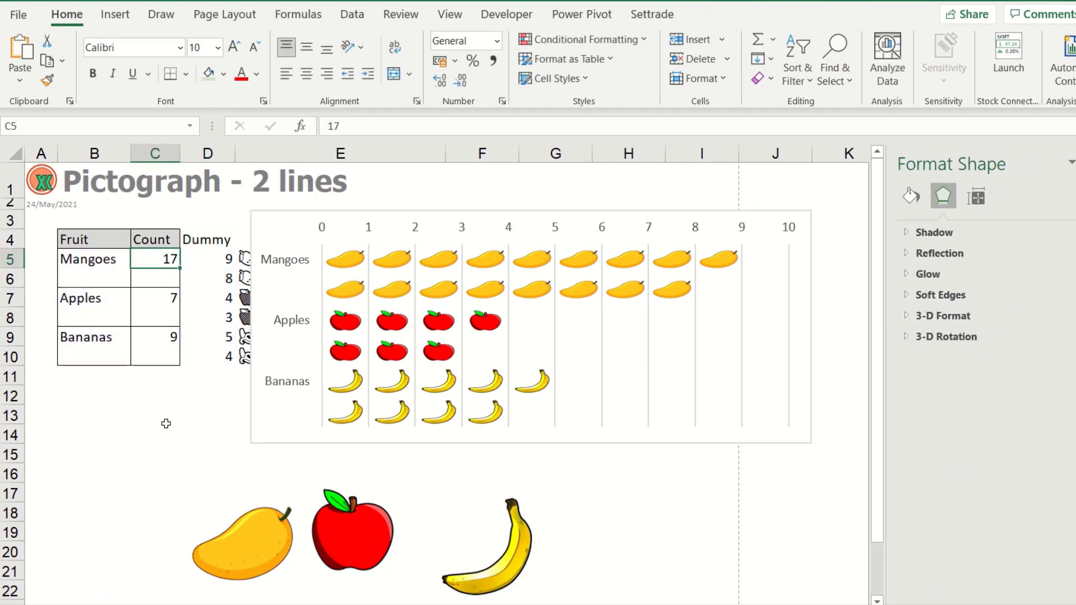
text(5)
key(Return)
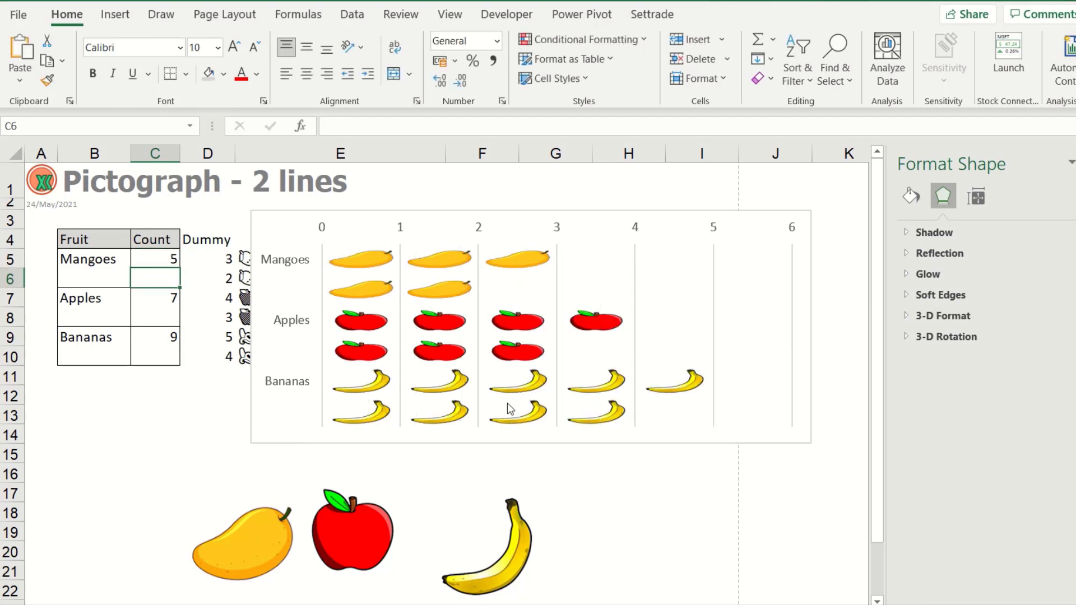
mouse_move(516, 268)
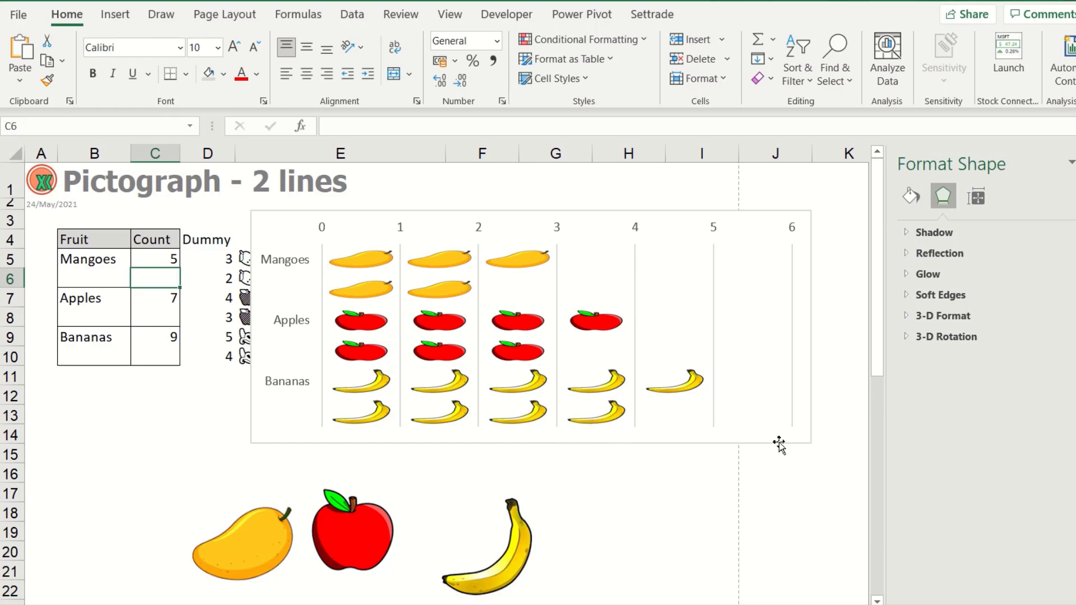
click(712, 229)
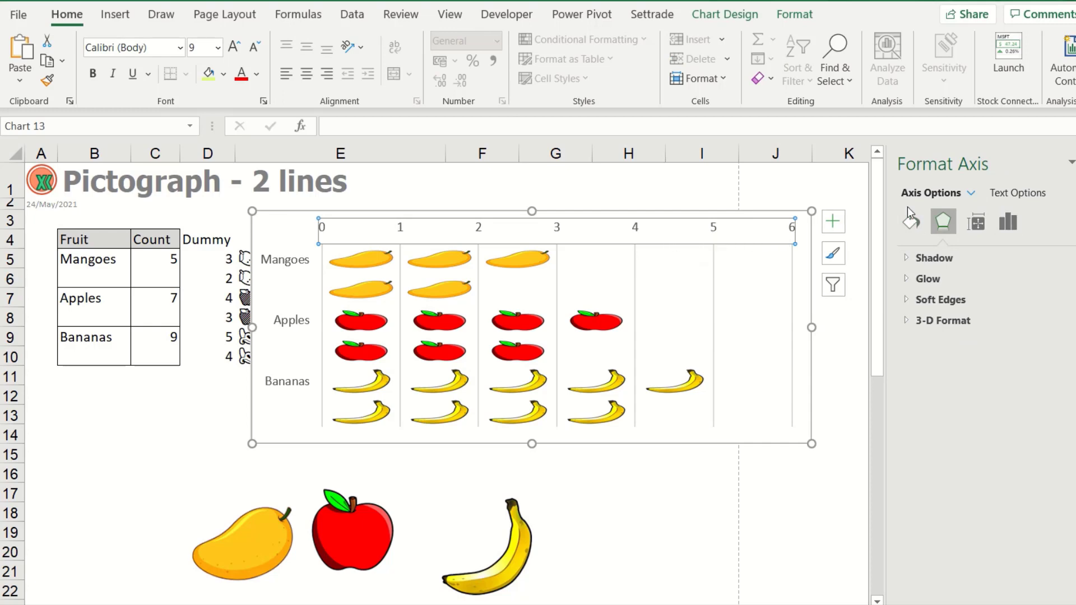
- Set the value axis Bounds Maximum to 10 in Format Axis > Axis Options
click(1000, 222)
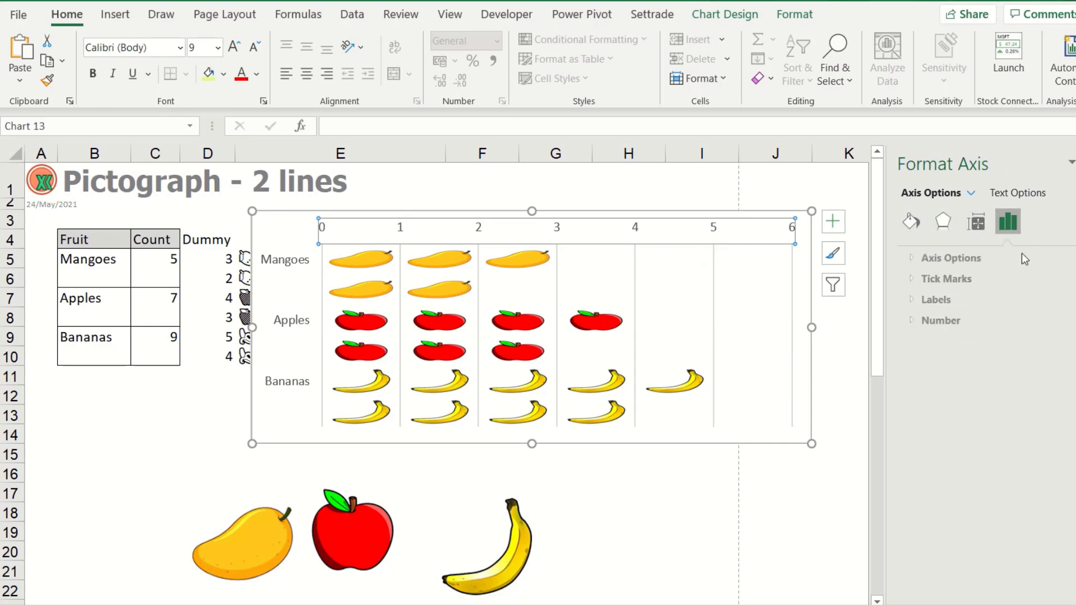
click(955, 257)
click(1028, 324)
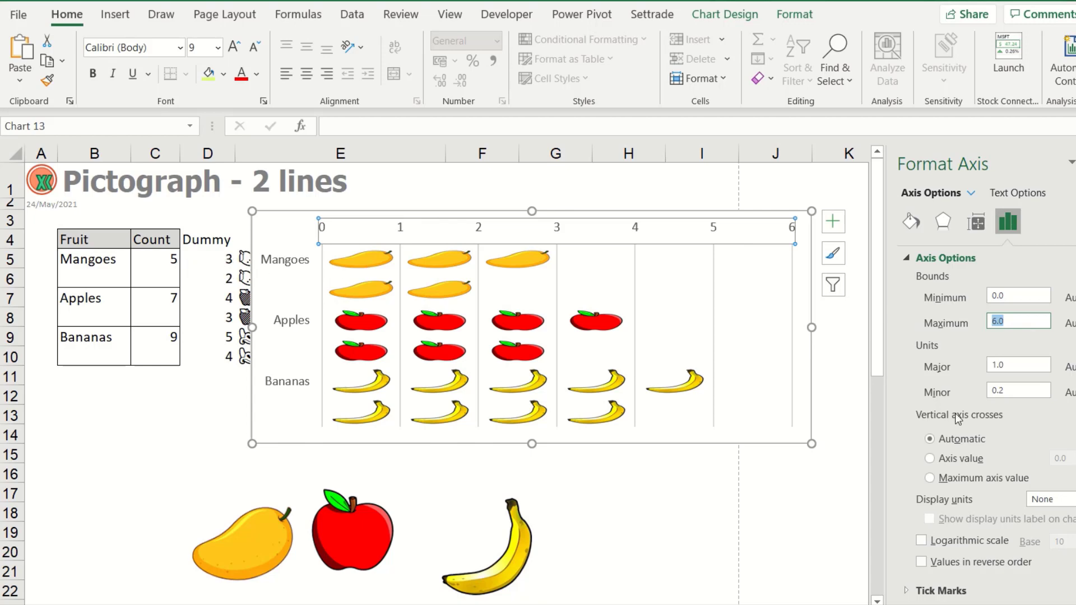
text(10)
key(Return)
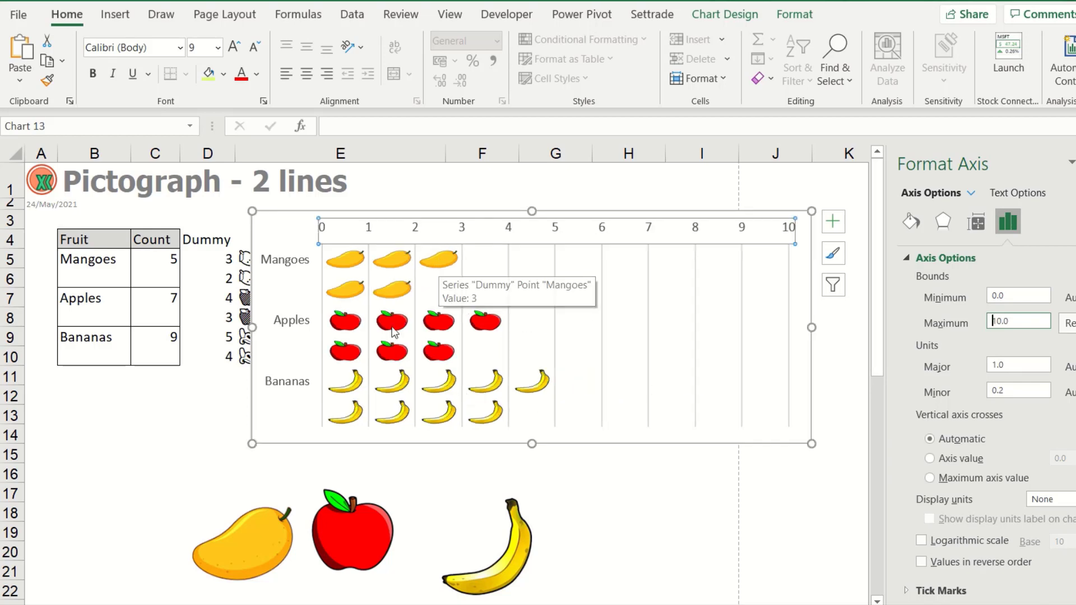
key(Escape)
- Enter 20 as the Mangoes count in C5 and 19 as the Apples count in C7
click(339, 345)
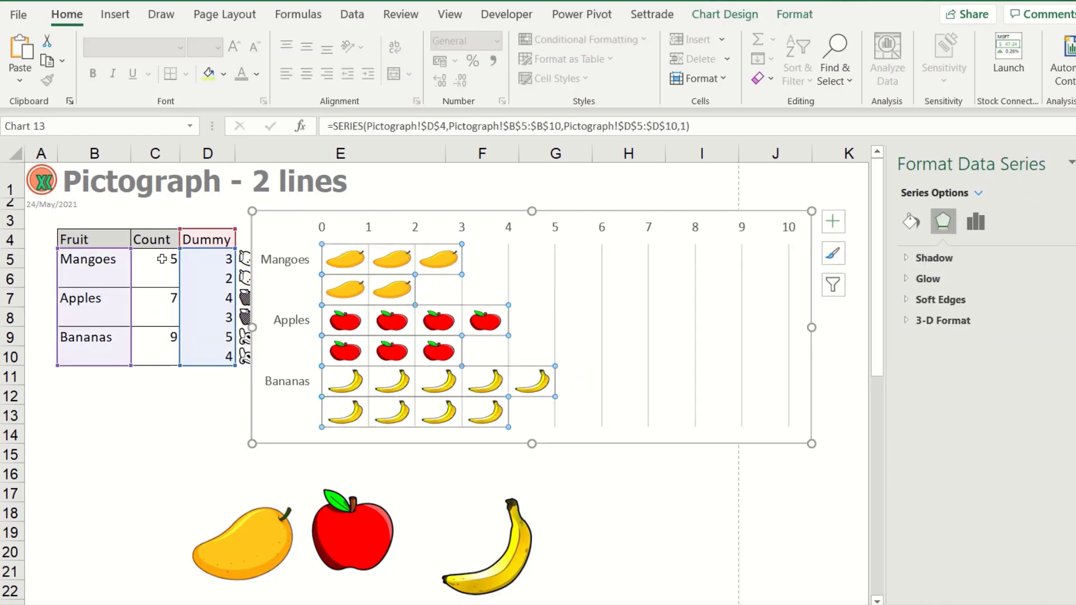
click(155, 259)
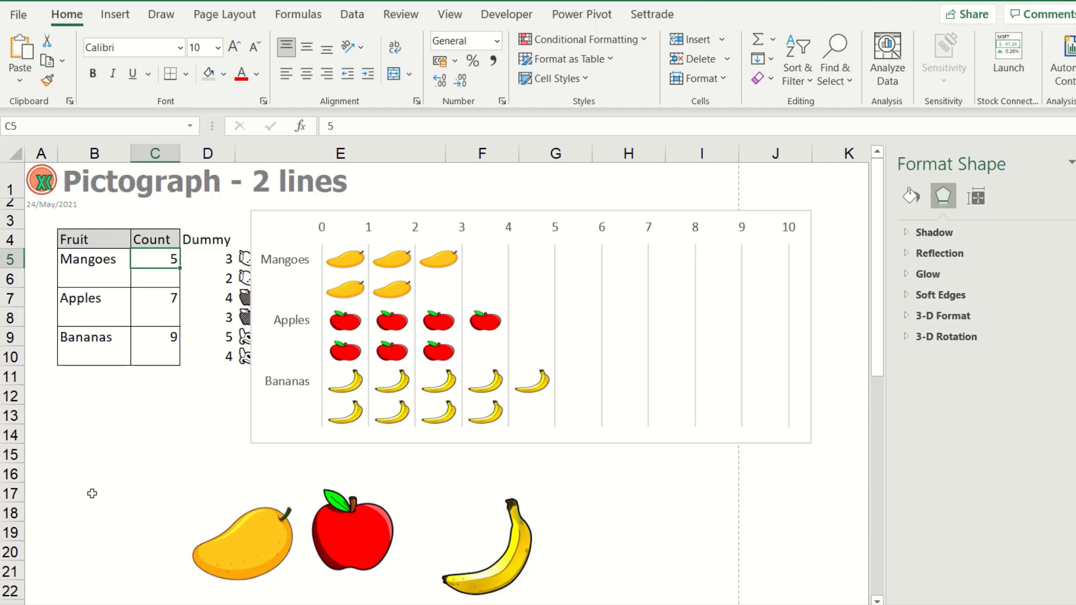
text(20)
key(Return)
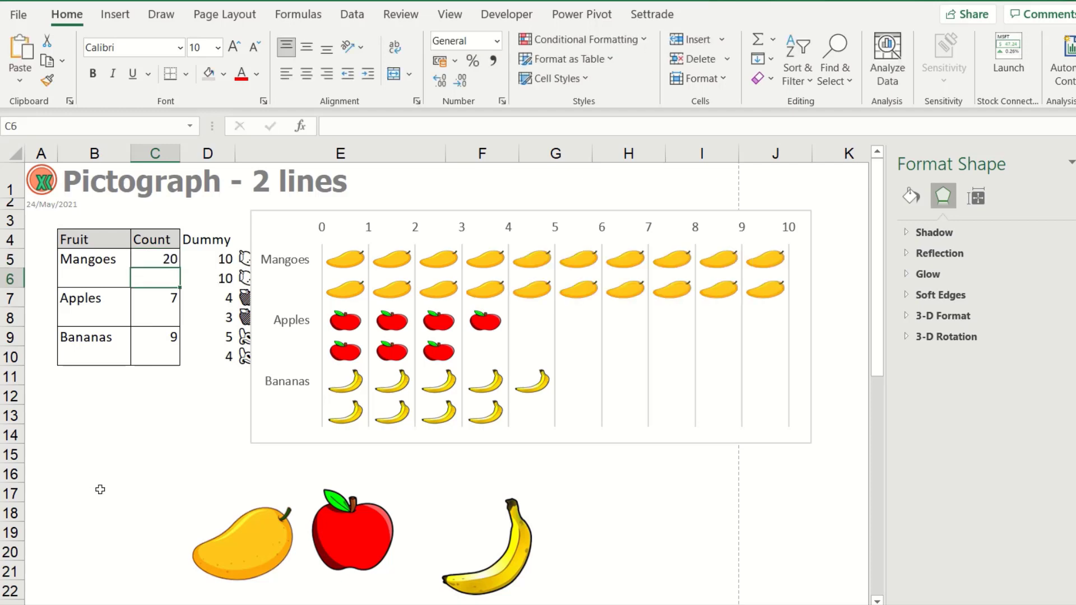
key(Up)
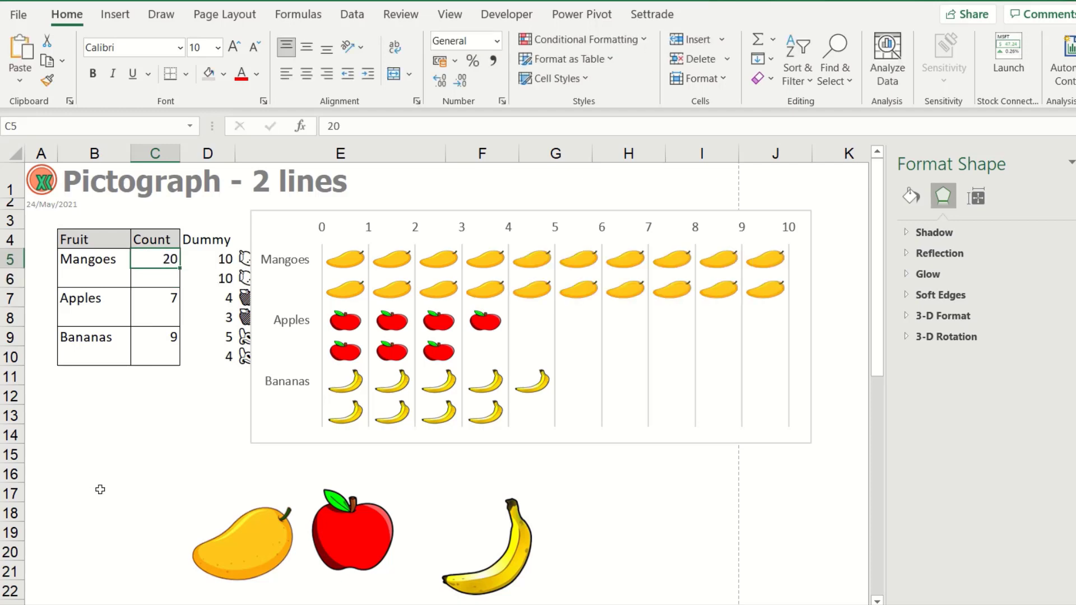
key(Down)
key(Down)
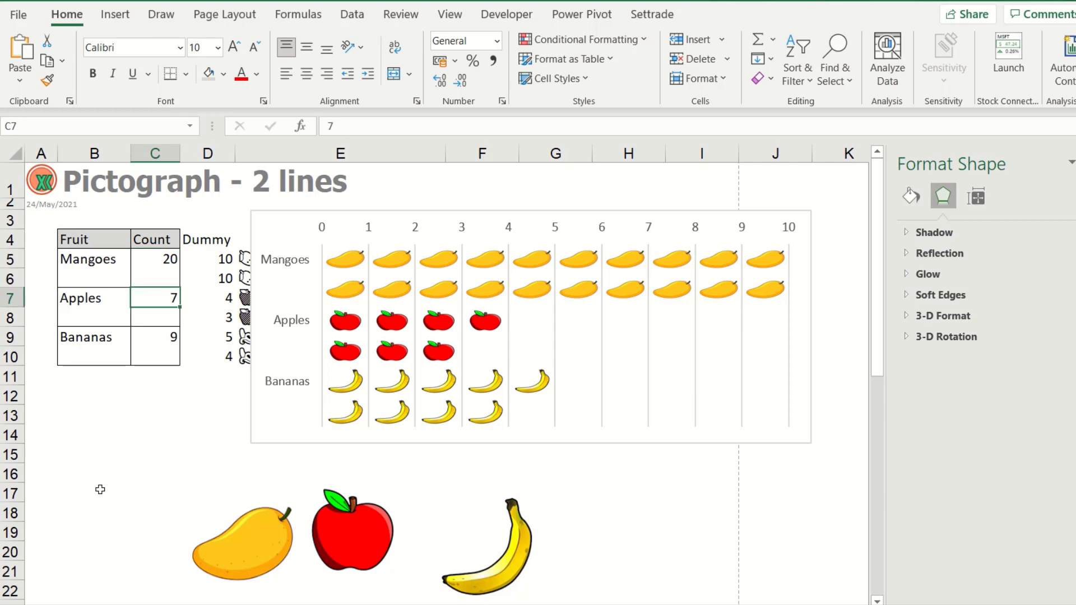
text(19)
key(Return)
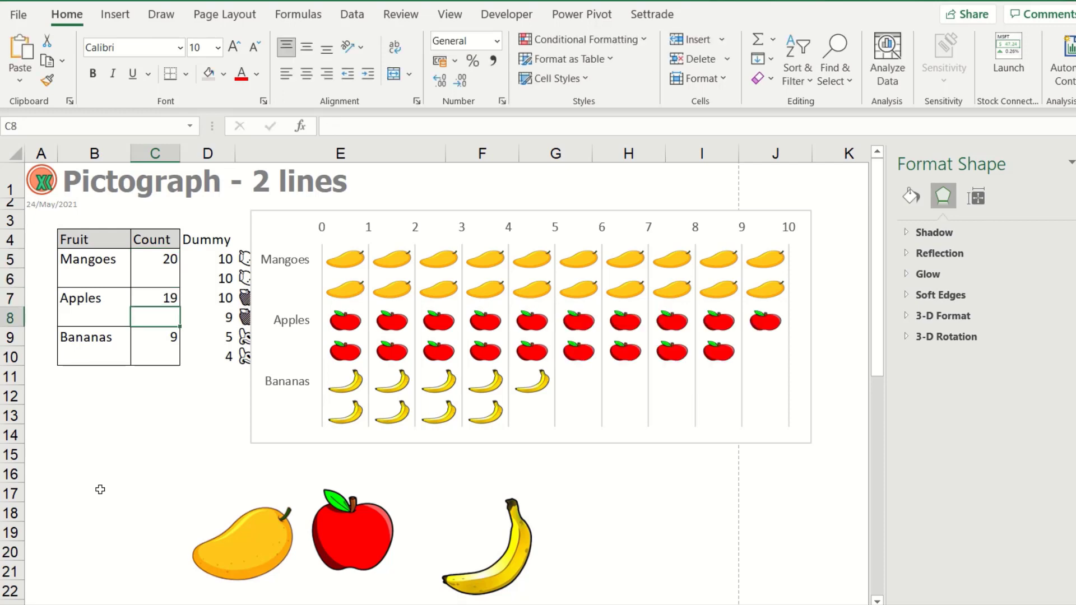
- Enter 17 as the Bananas count in C9, then select the pictograph chart
key(Down)
text(17)
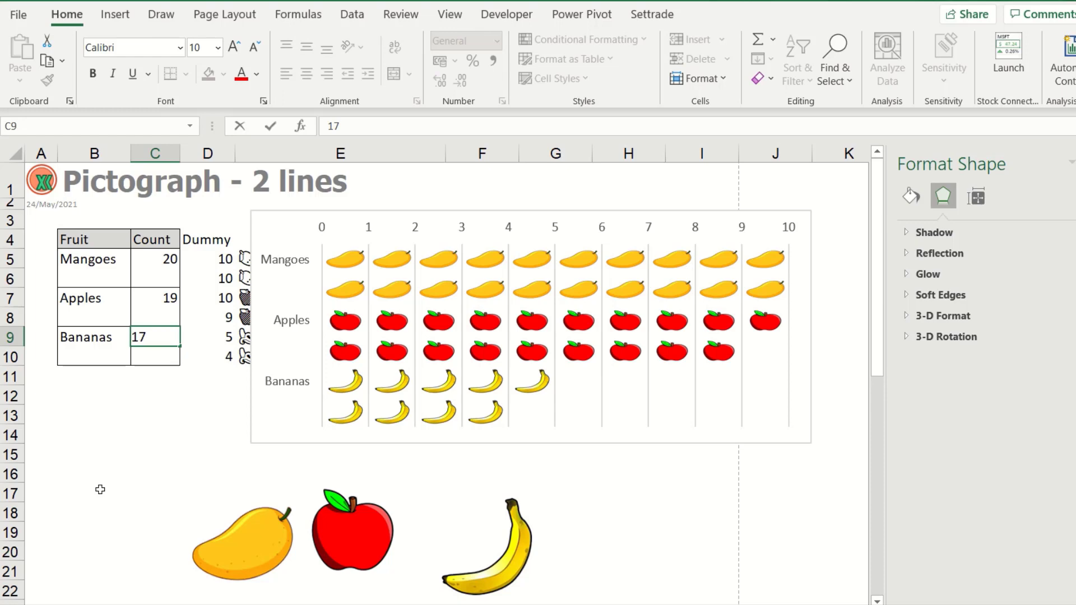
key(Return)
key(Up)
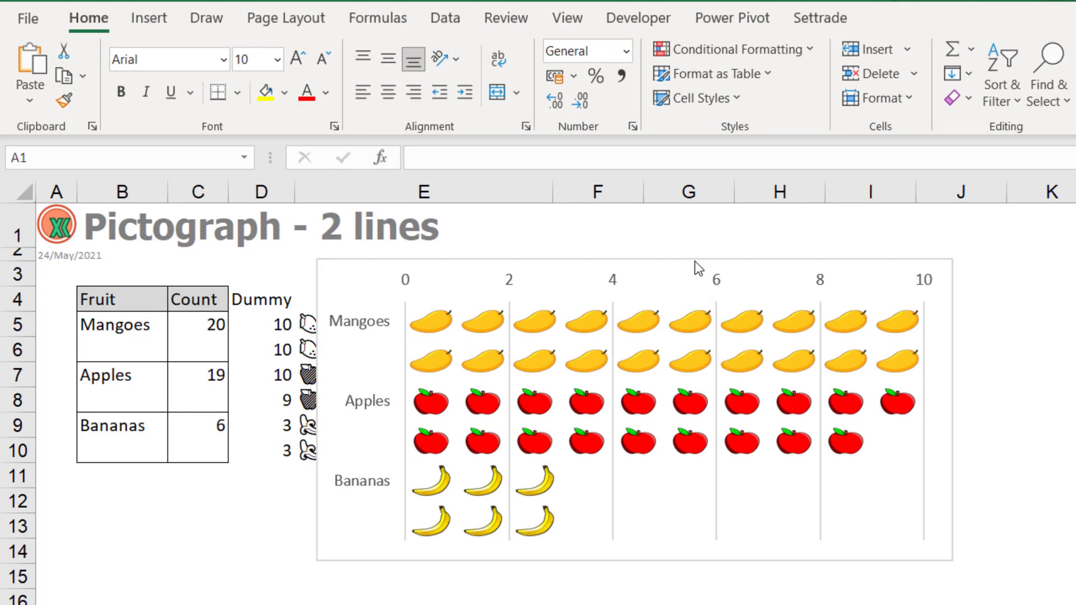
click(205, 340)
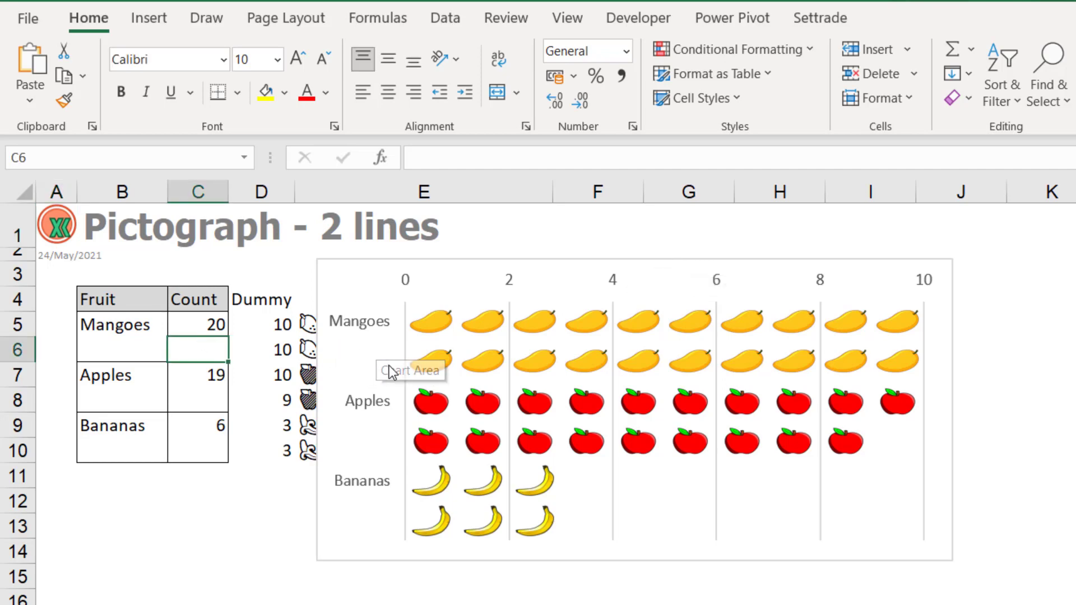
click(215, 331)
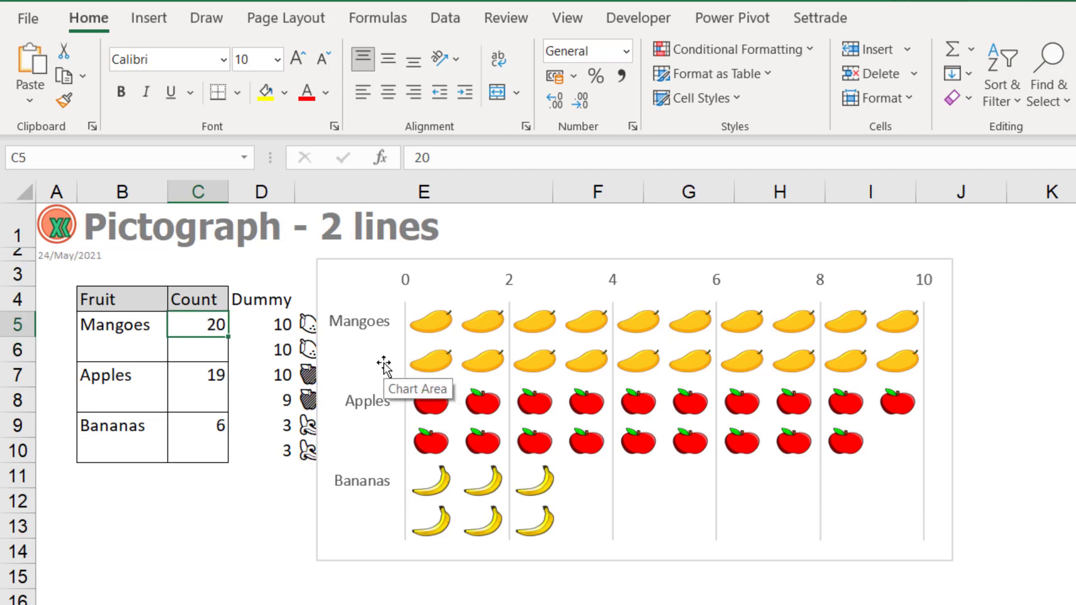
click(384, 364)
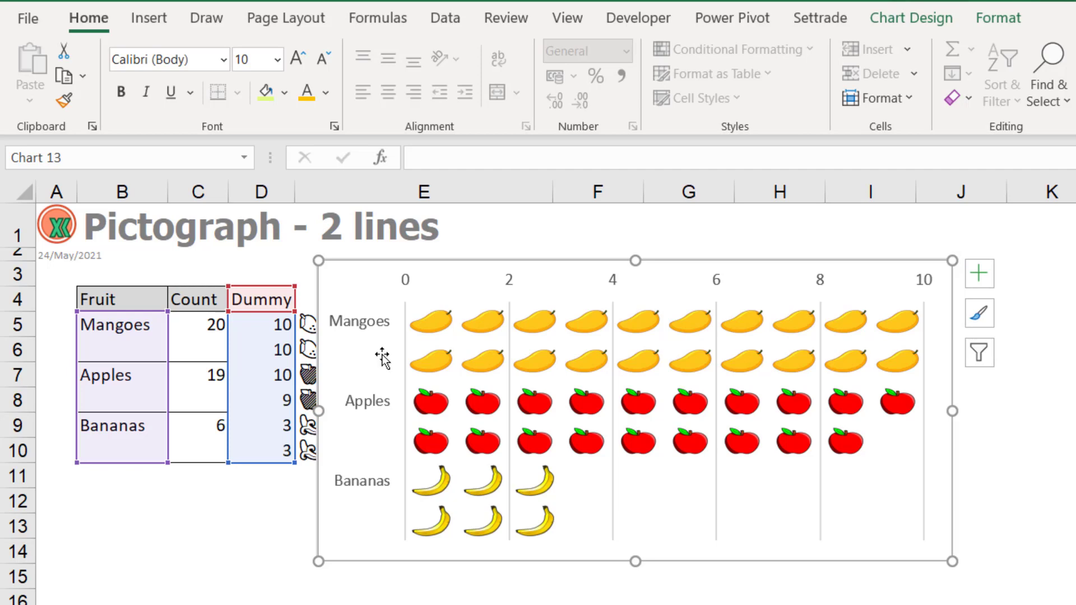
- Draw a text box from Insert > Shapes inside the chart below the Mangoes label
click(148, 22)
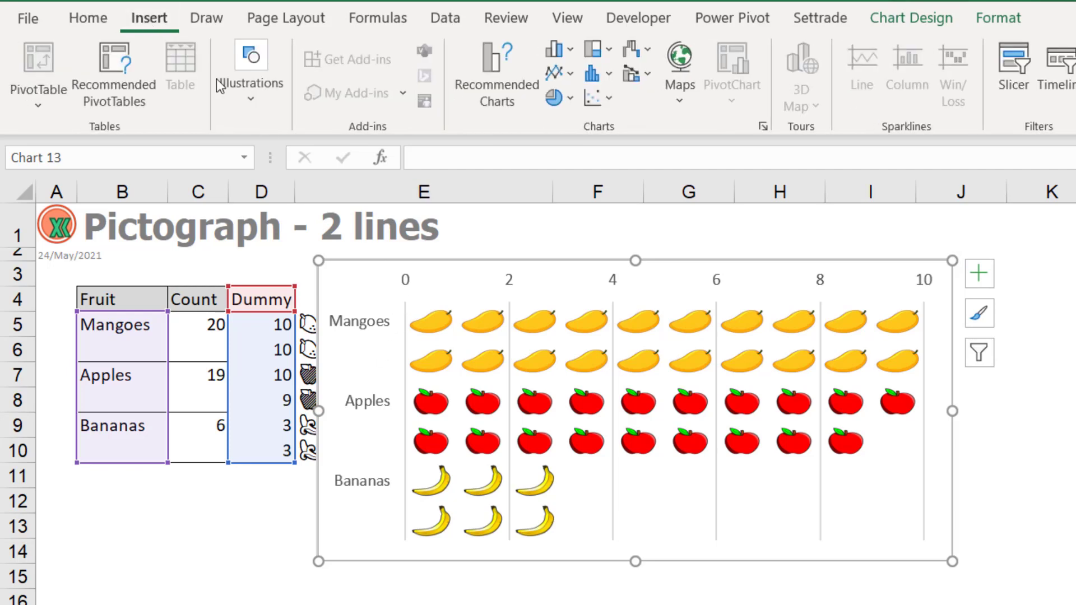
click(263, 100)
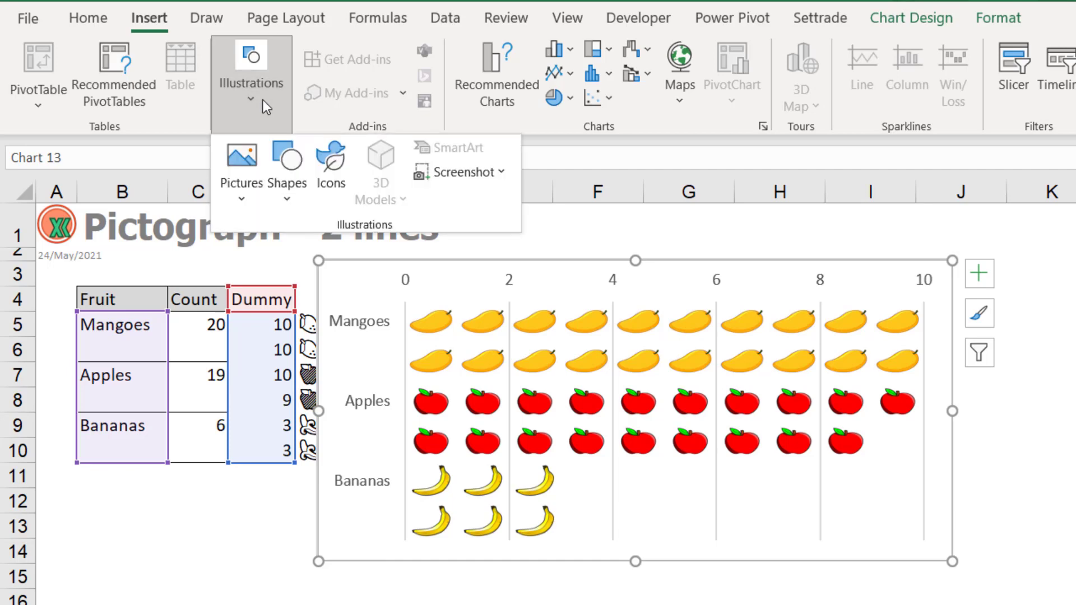
click(283, 197)
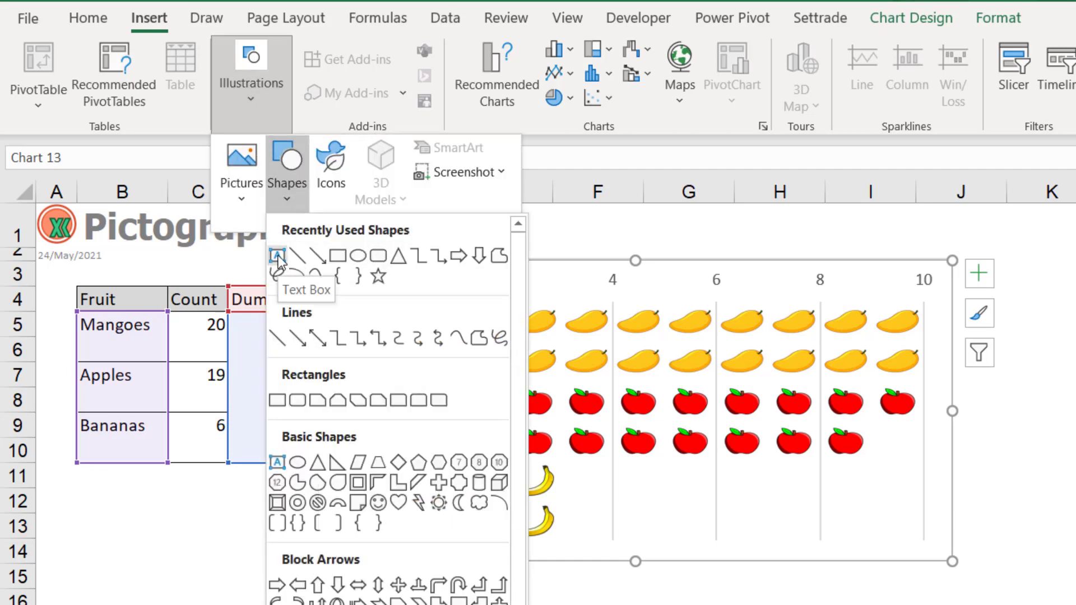
click(278, 257)
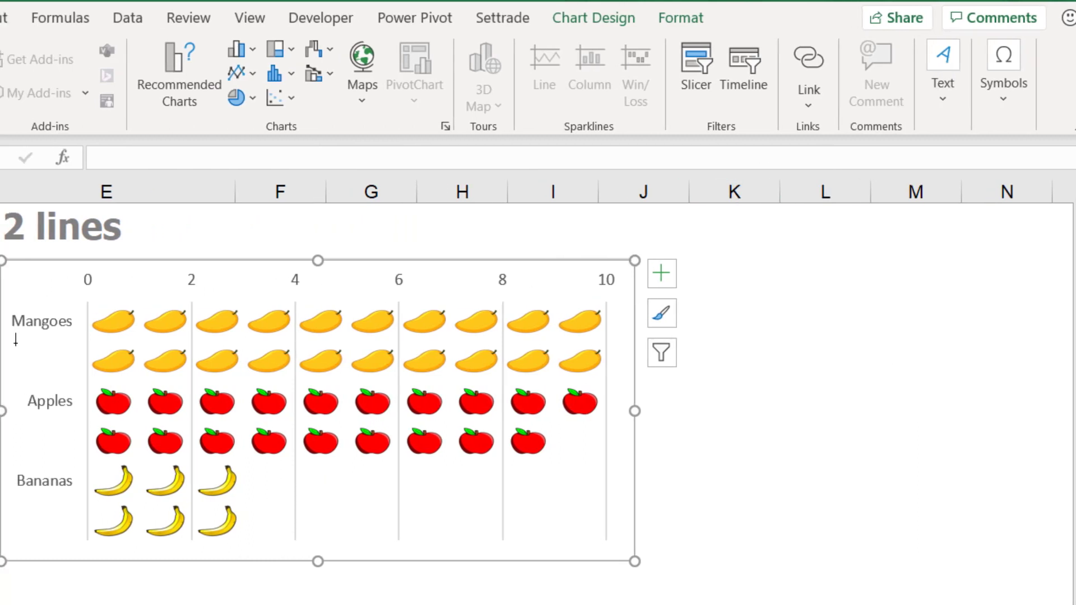
drag(6, 336, 74, 386)
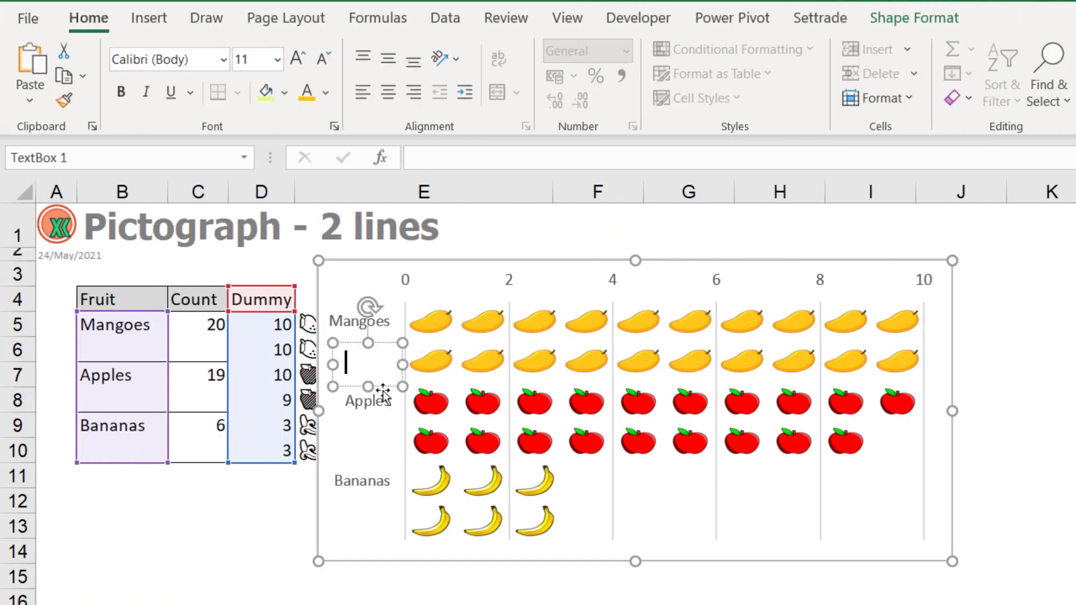
- Link the text box to the Mangoes count with the formula =C5, showing 20
click(457, 153)
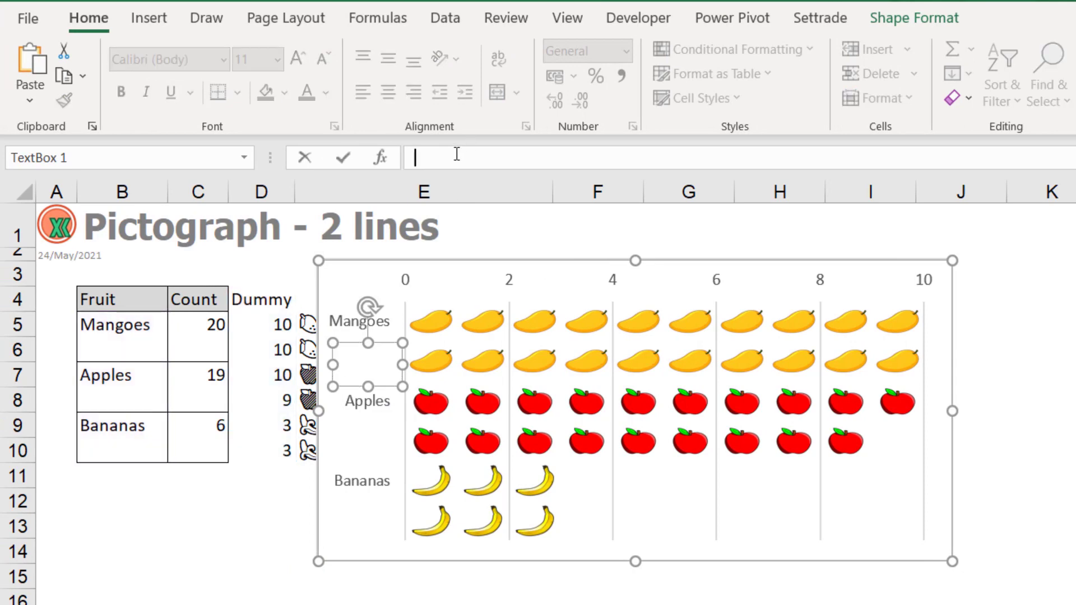
text(=)
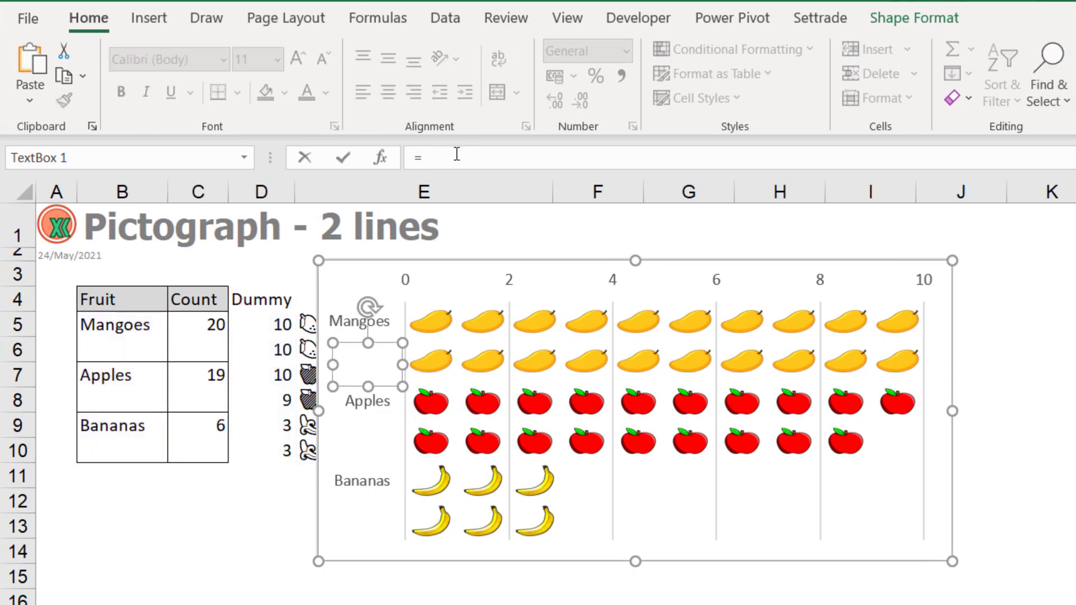
click(198, 330)
key(Return)
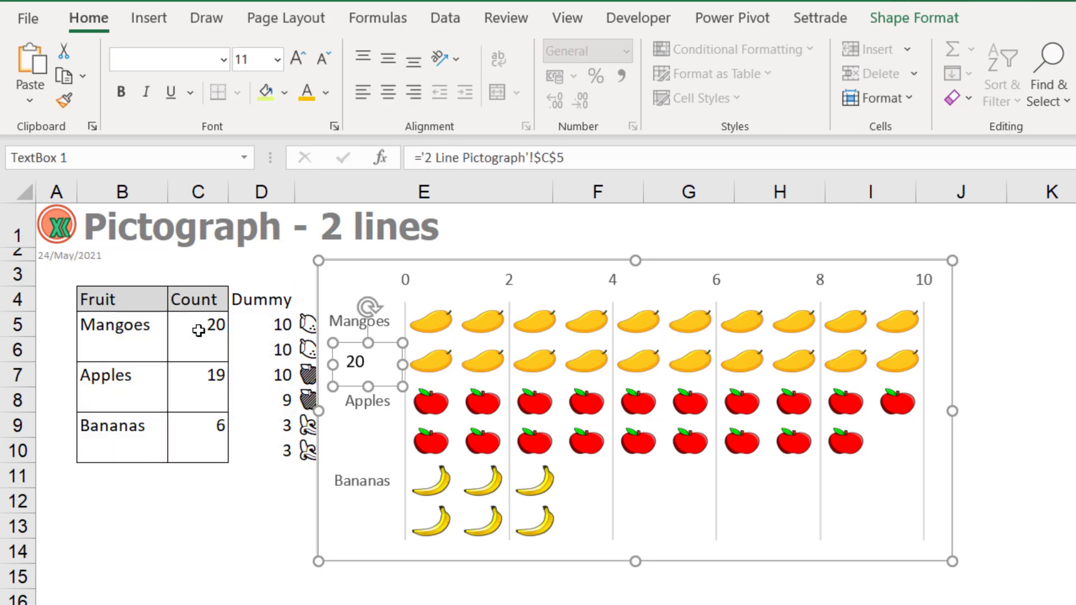
- Format the 20 label with font size 10, bold, right alignment and orange colour, sized under Mangoes
click(254, 65)
text(10)
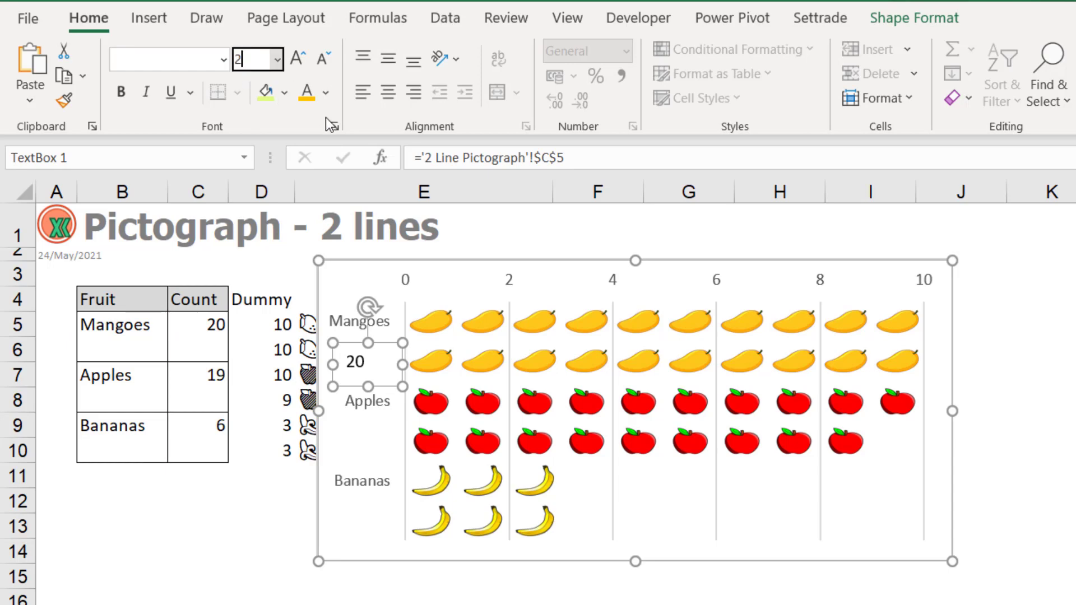
key(Return)
key(Return)
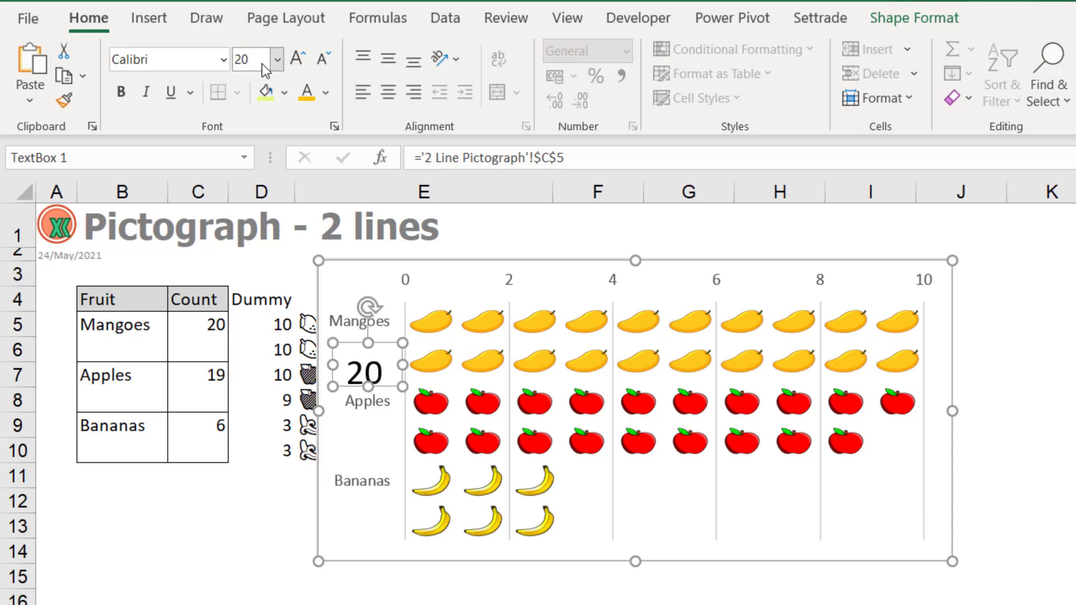
click(120, 91)
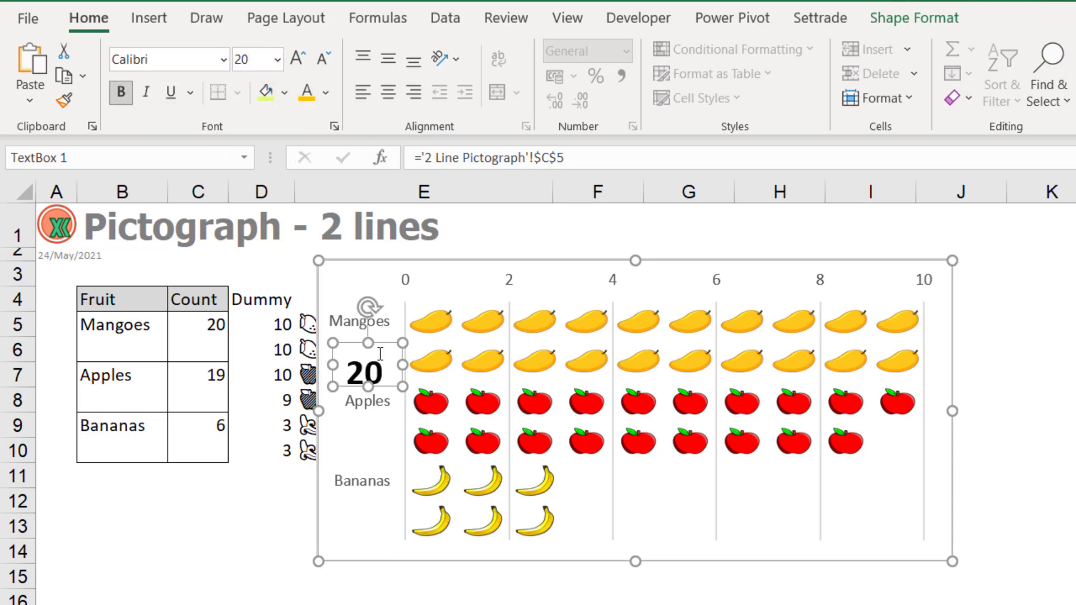
drag(375, 359, 371, 329)
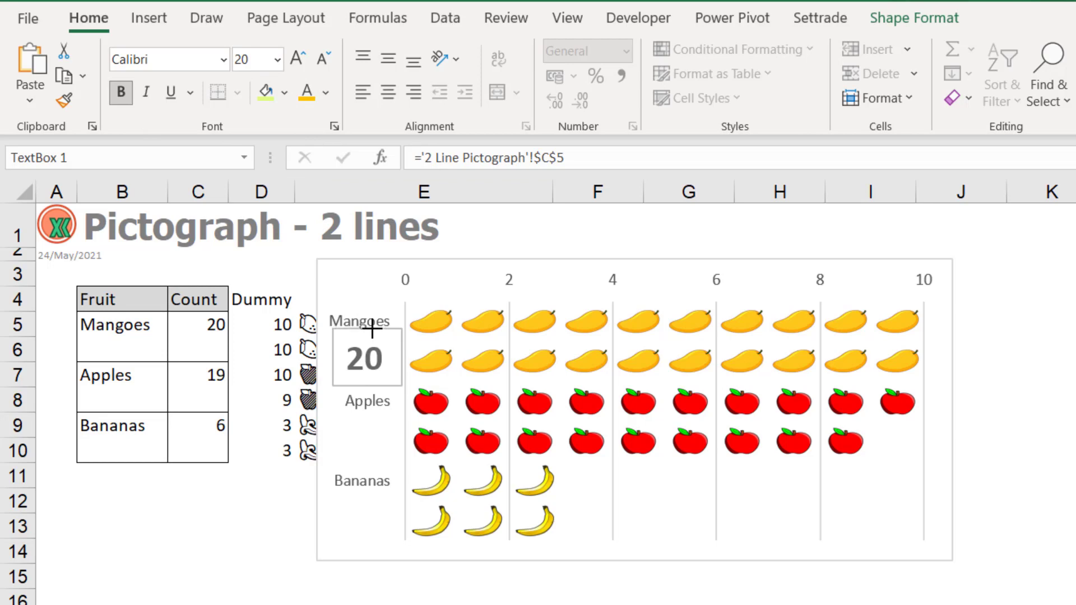
click(411, 97)
drag(367, 387, 368, 380)
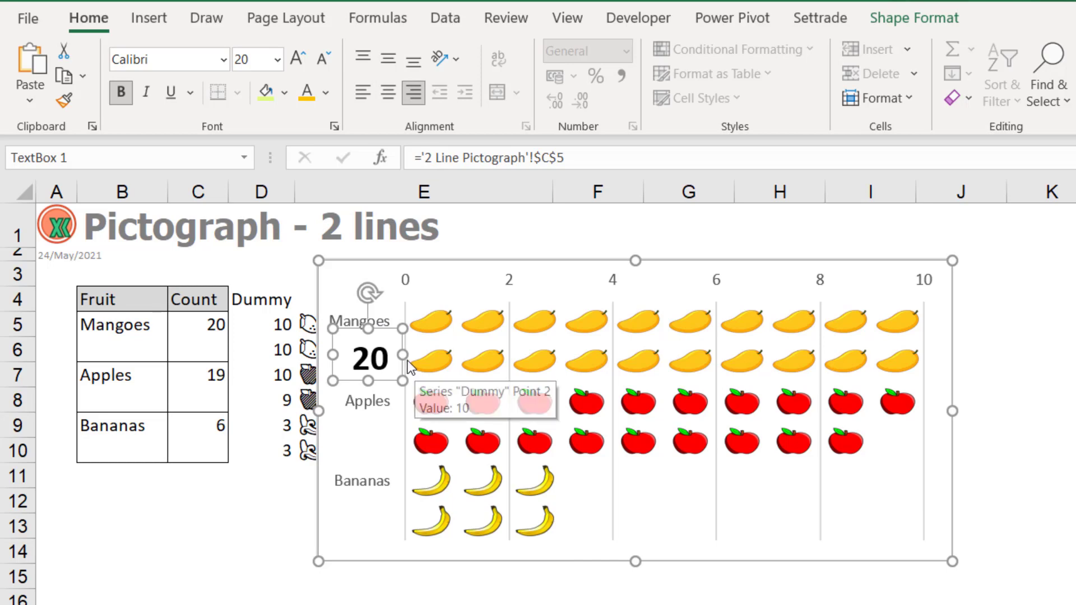
drag(400, 352, 406, 352)
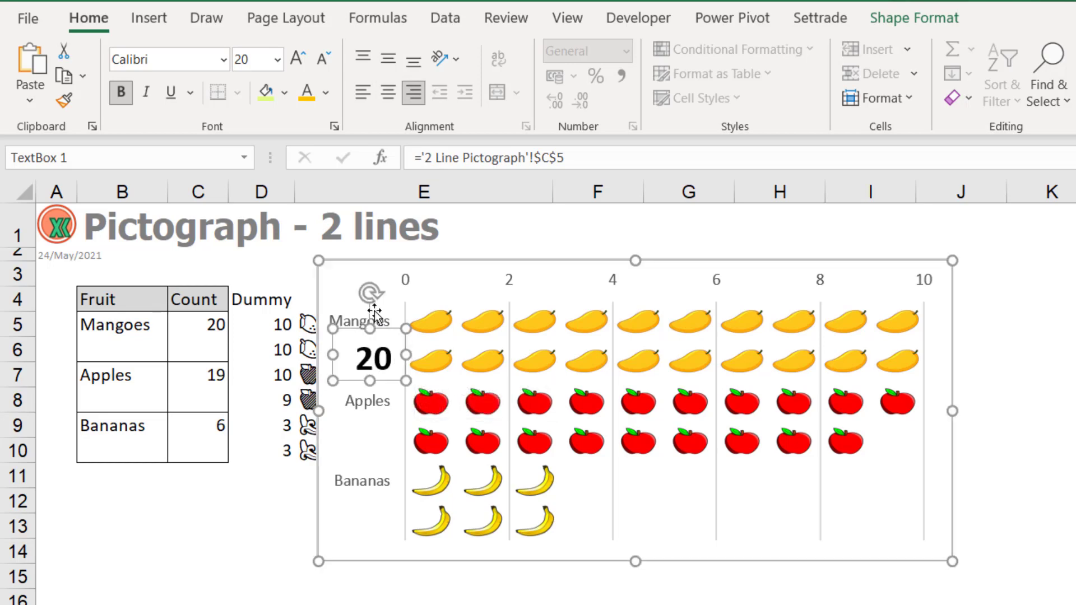
click(327, 94)
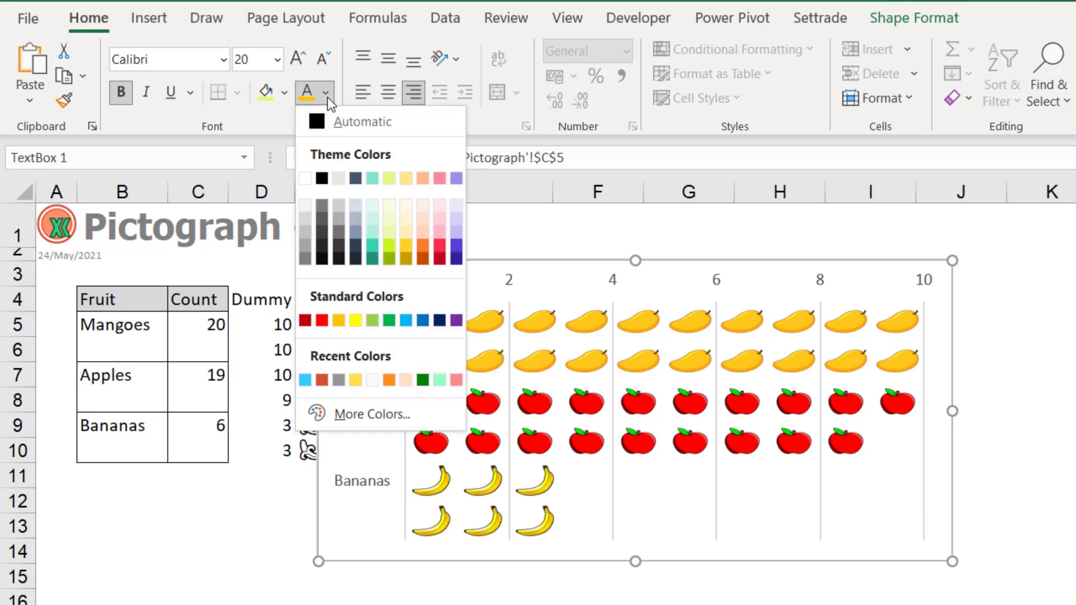
click(339, 320)
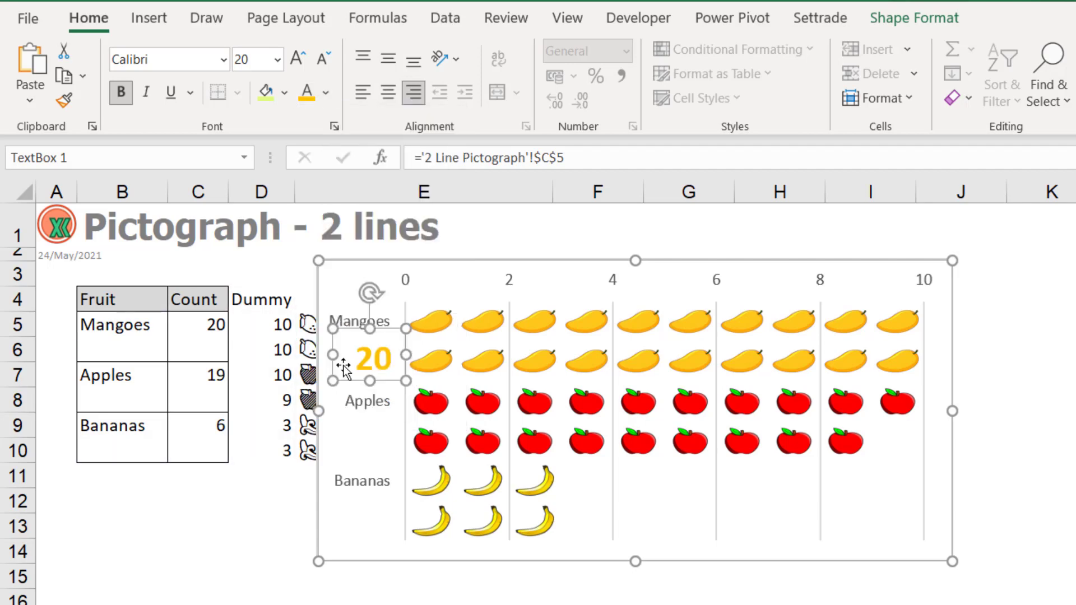
click(393, 367)
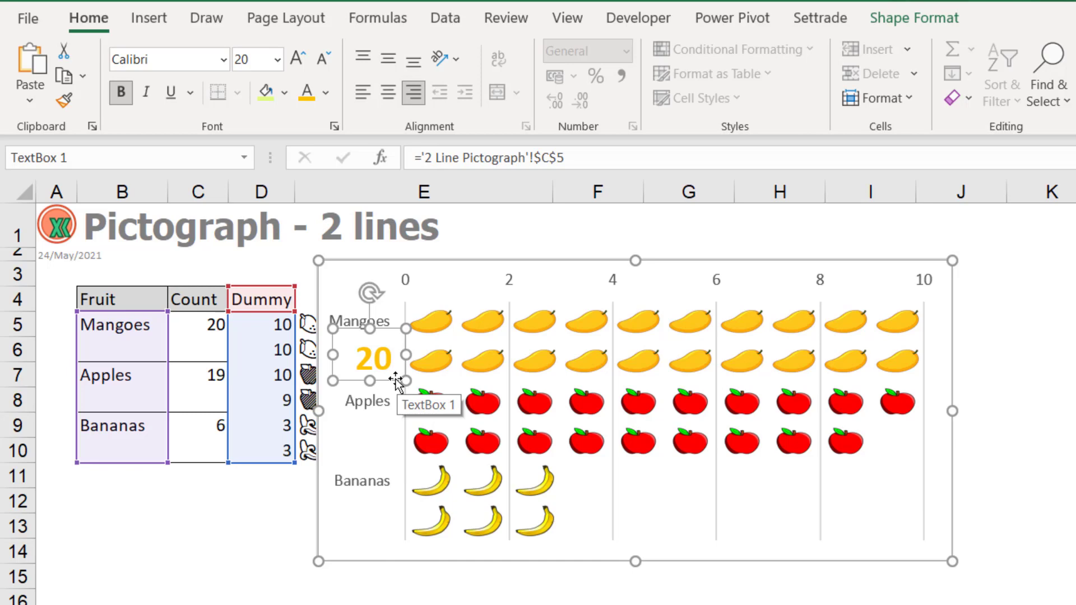
- Copy the 20 label, paste it into the chart, and move the copy below Apples
right_click(397, 379)
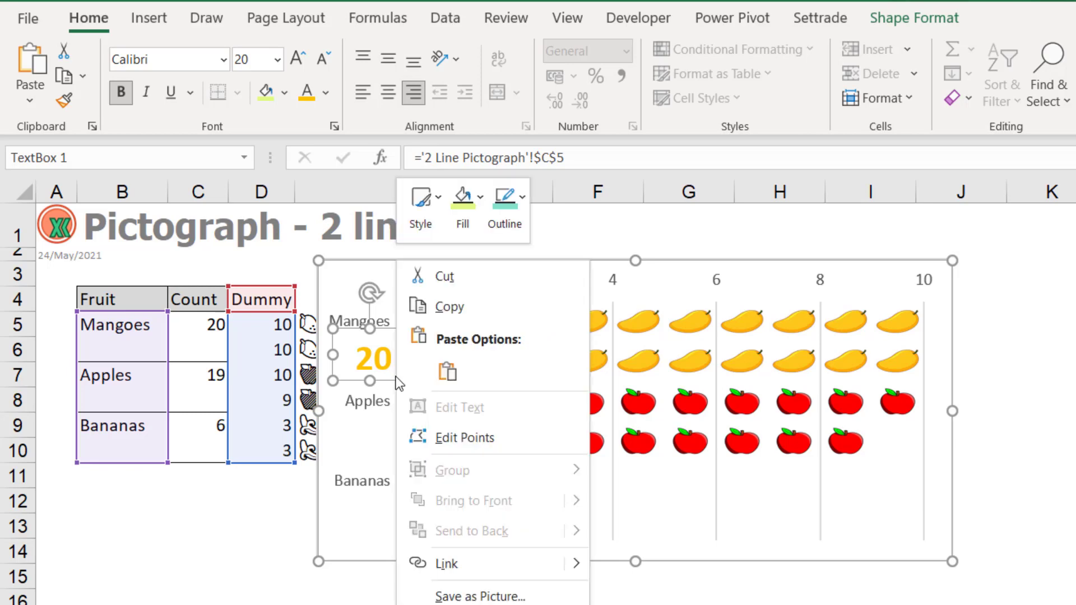
click(462, 307)
click(353, 427)
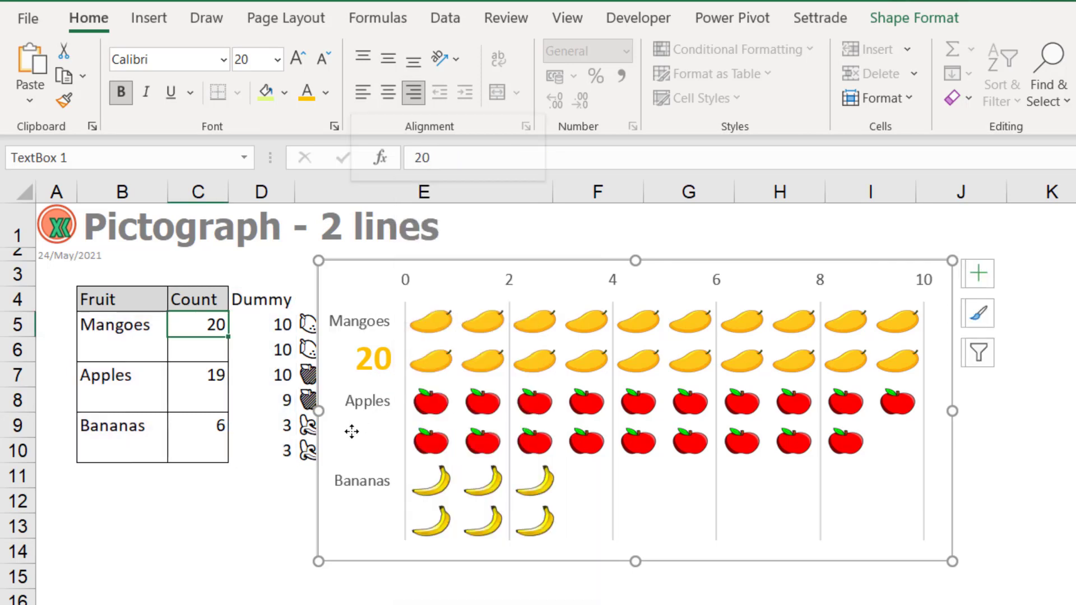
right_click(353, 427)
click(406, 309)
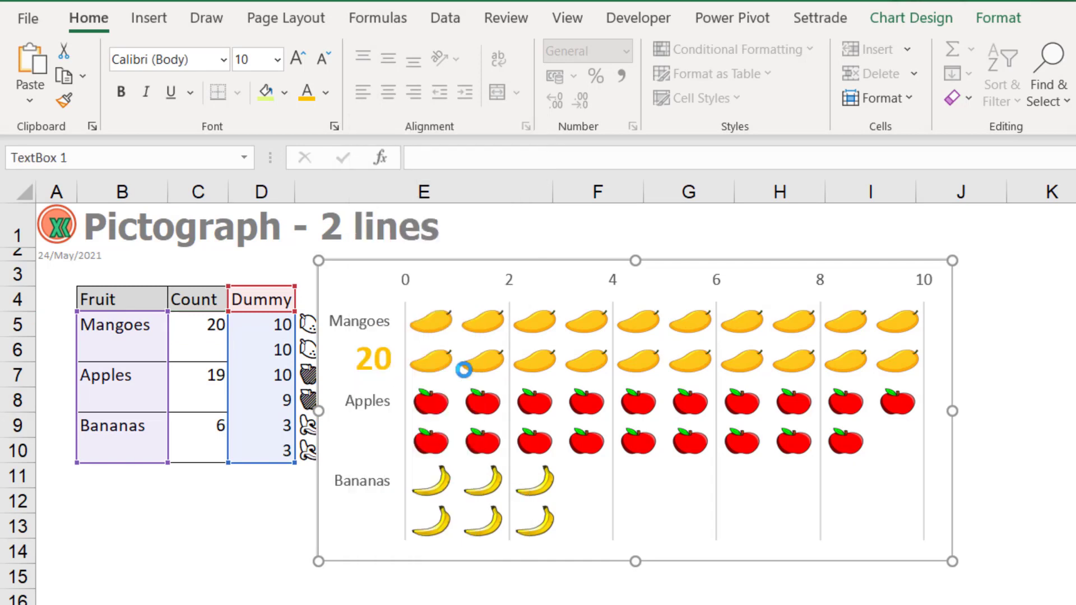
drag(382, 318, 386, 456)
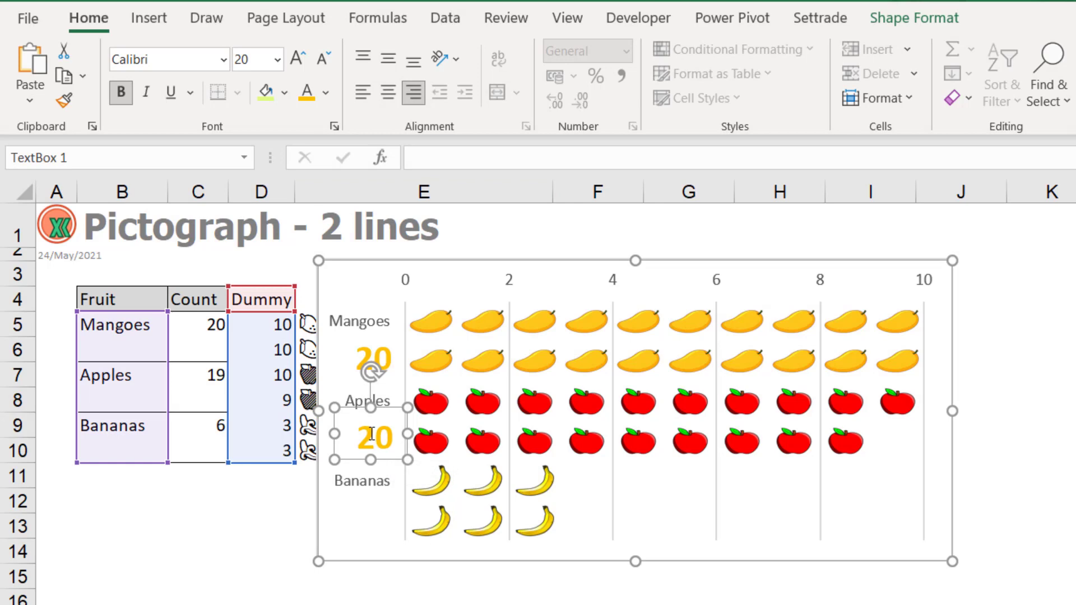
double_click(371, 433)
key(Escape)
- Link the copied label to the Apples count with =C7, showing 19
click(448, 164)
text(=)
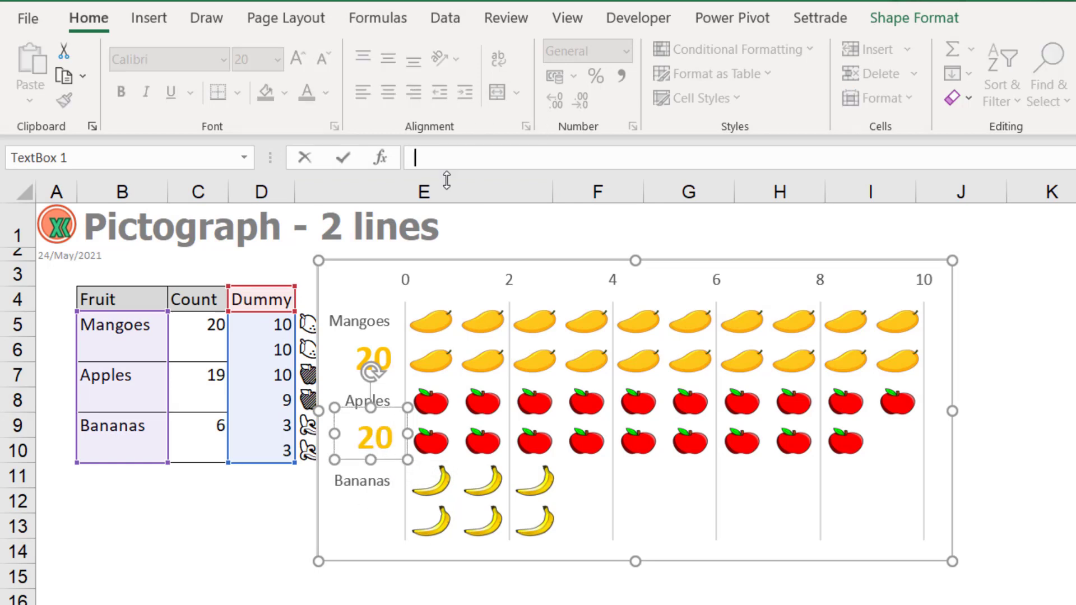
click(211, 373)
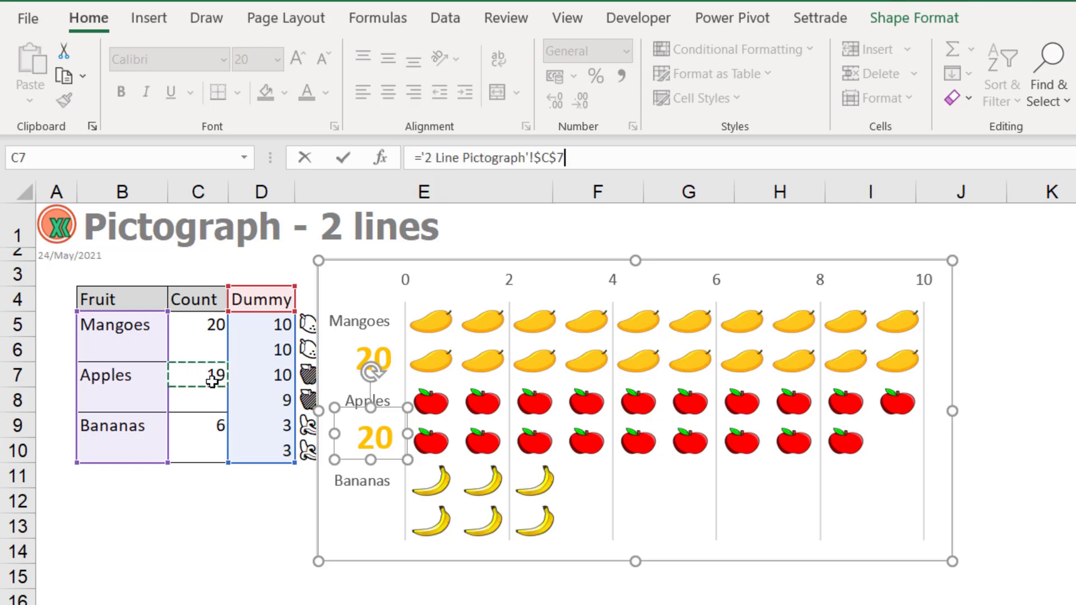
key(Return)
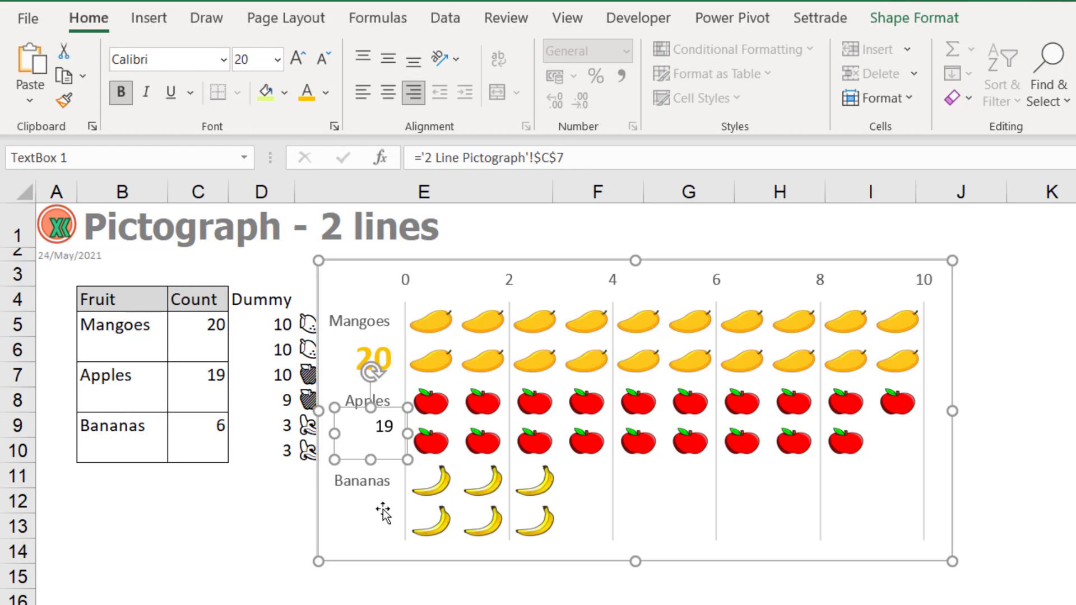
- Give the 19 label font size 20 and a red font colour
click(385, 471)
click(398, 443)
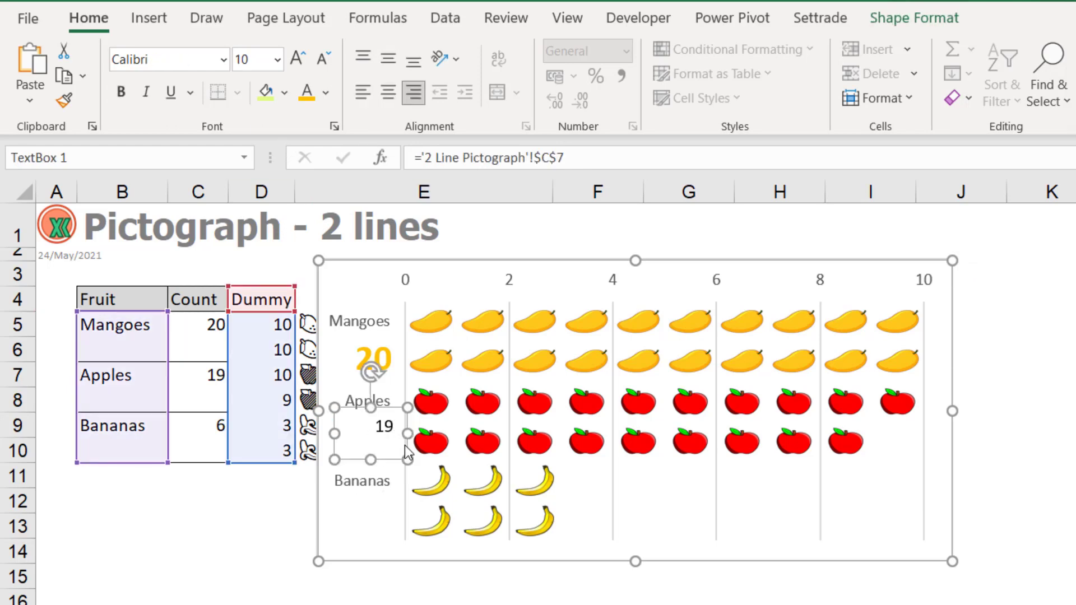
click(259, 60)
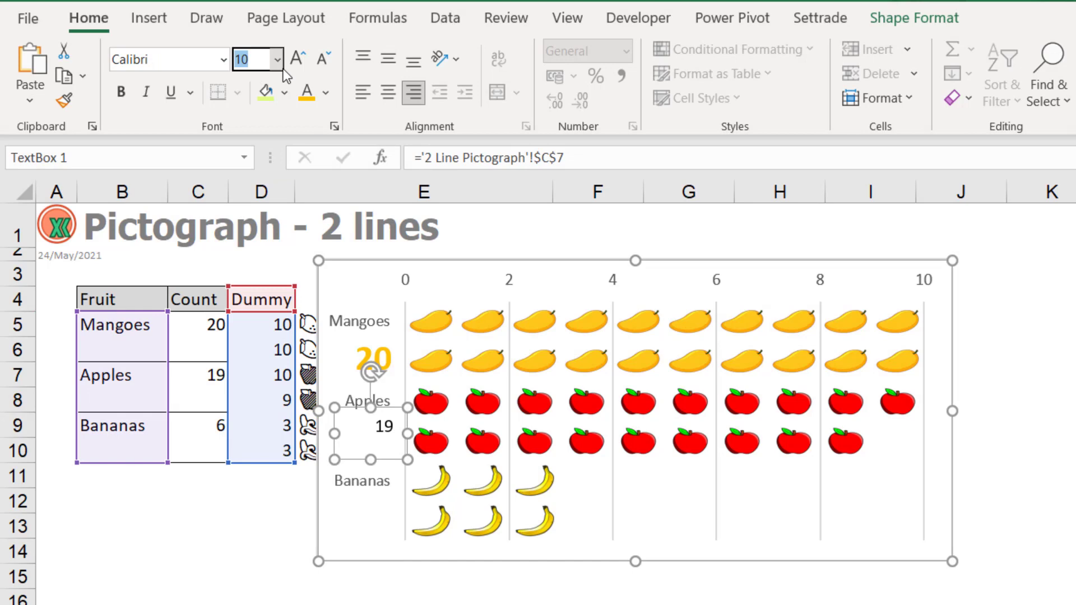
text(20)
key(Return)
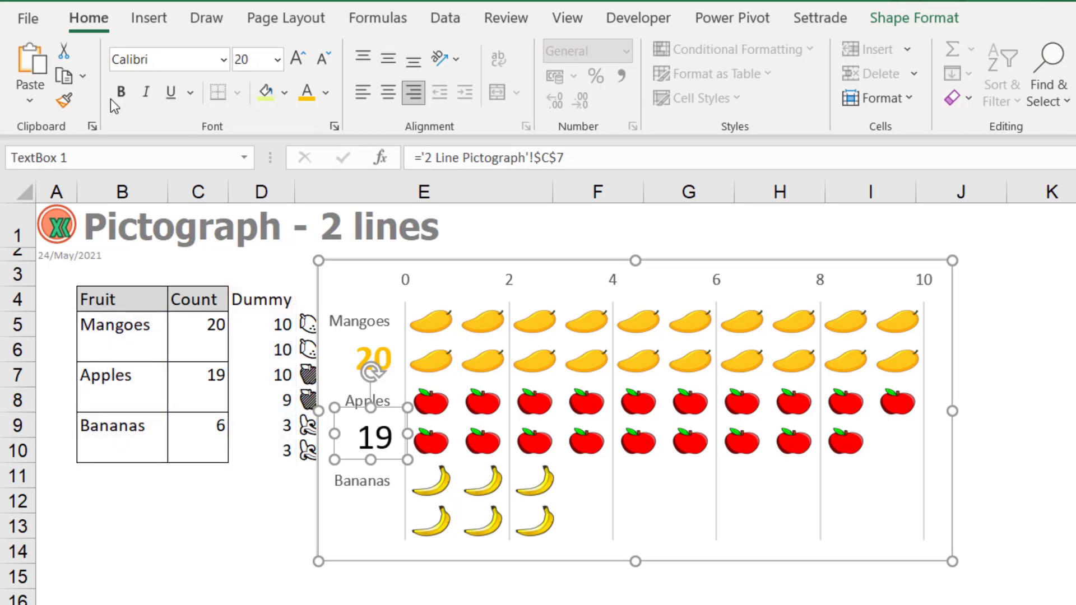
click(326, 92)
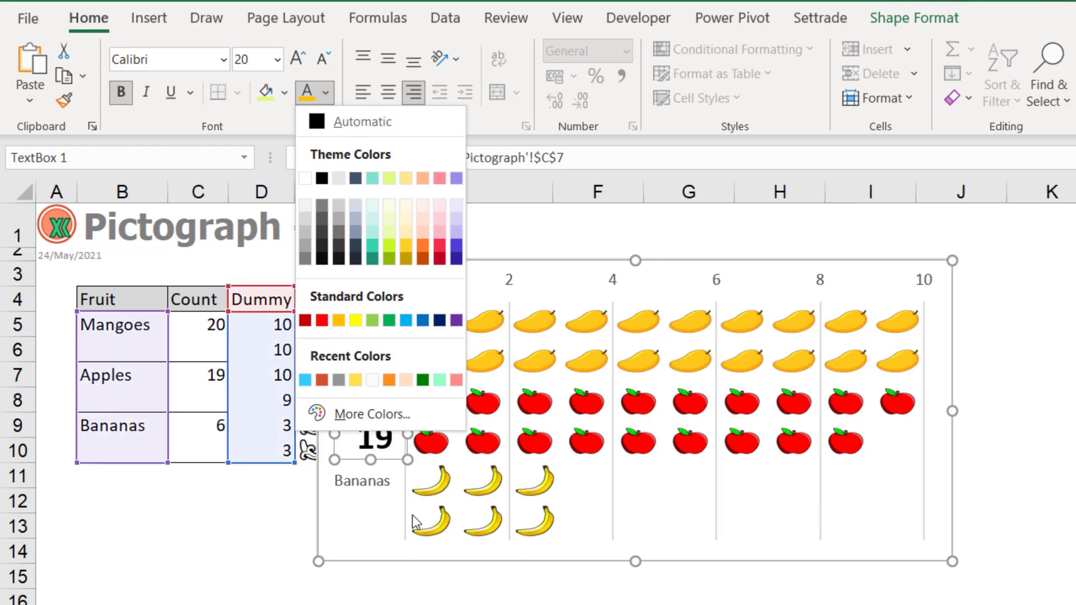
click(322, 320)
click(363, 526)
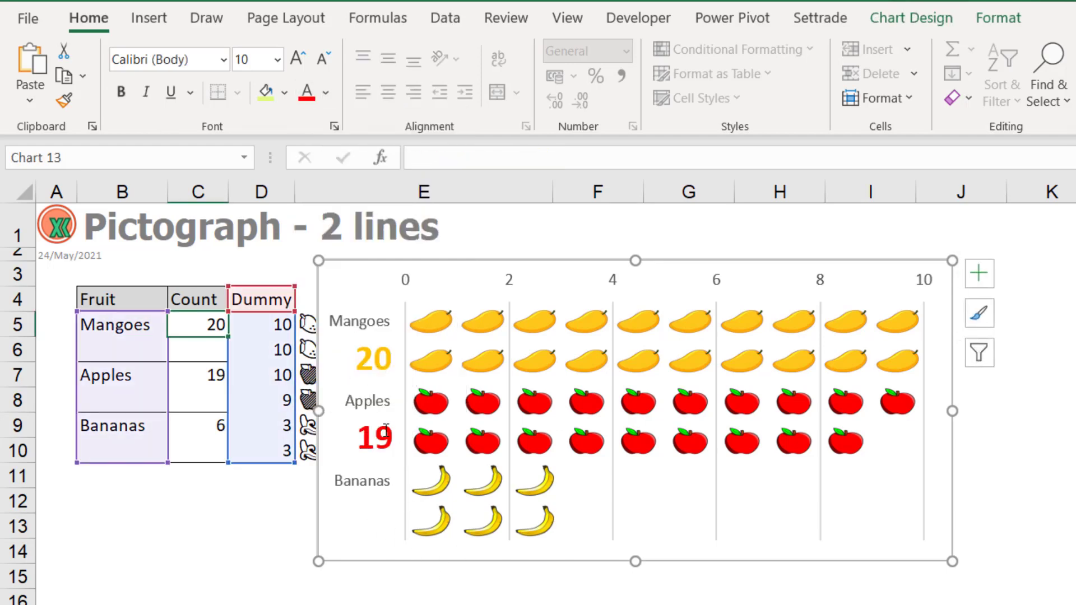
click(407, 462)
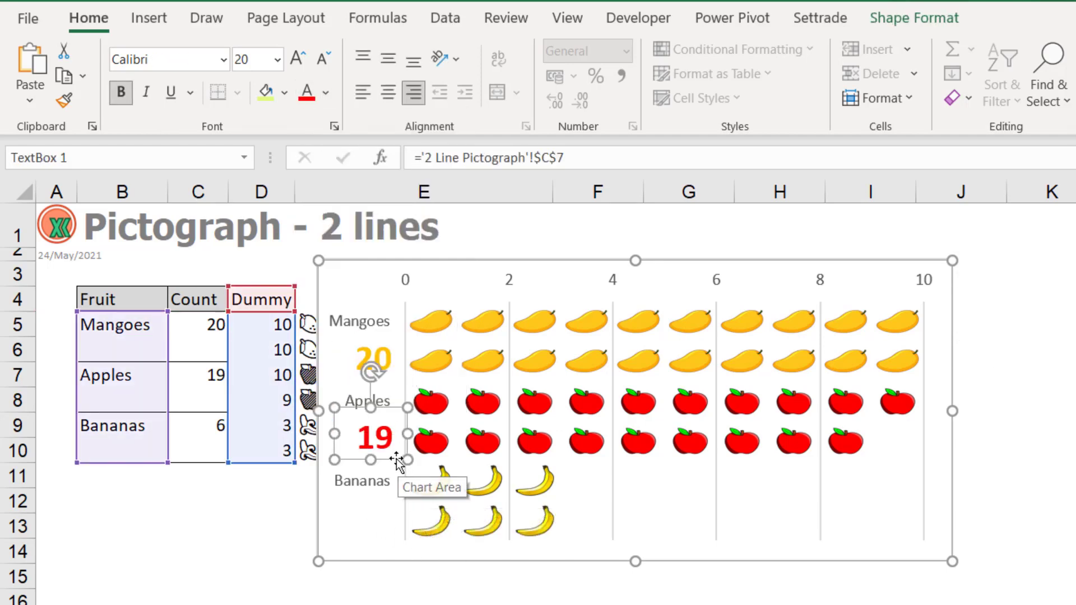
- Copy the 19 label beside Bananas and link it to the Bananas count in C9, showing 6
key(ctrl)
drag(395, 460, 393, 546)
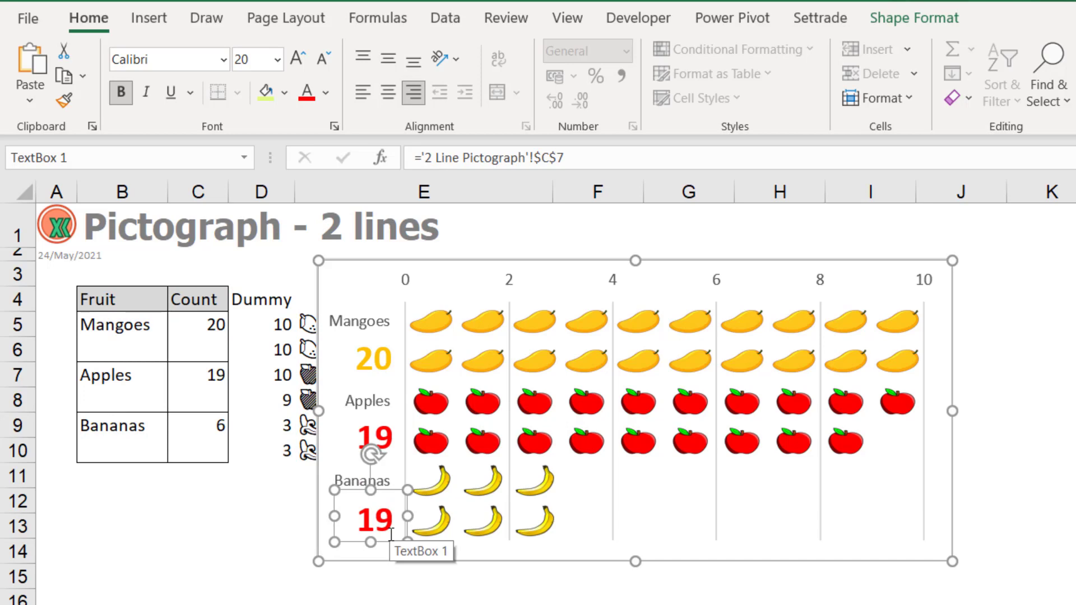
click(567, 158)
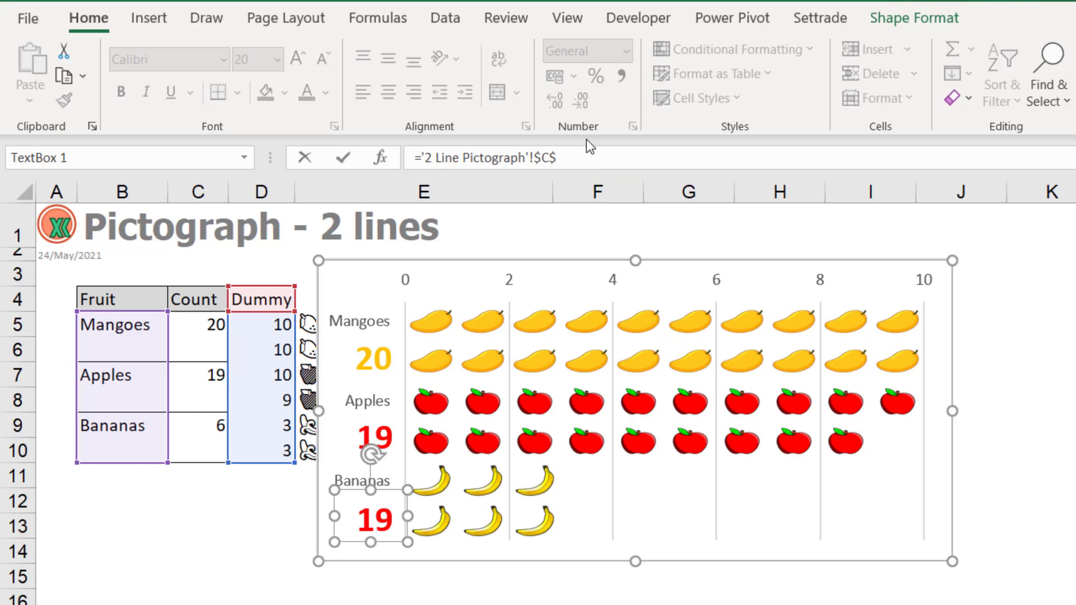
key(Return)
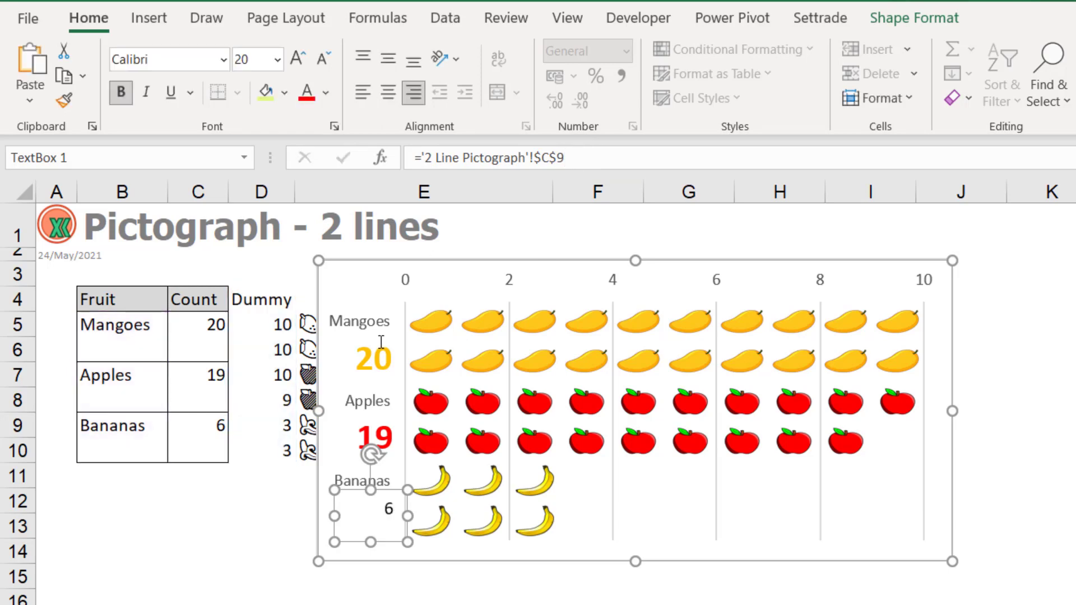
- Make the 6 banana label font size 20 and golden yellow
click(386, 547)
click(392, 523)
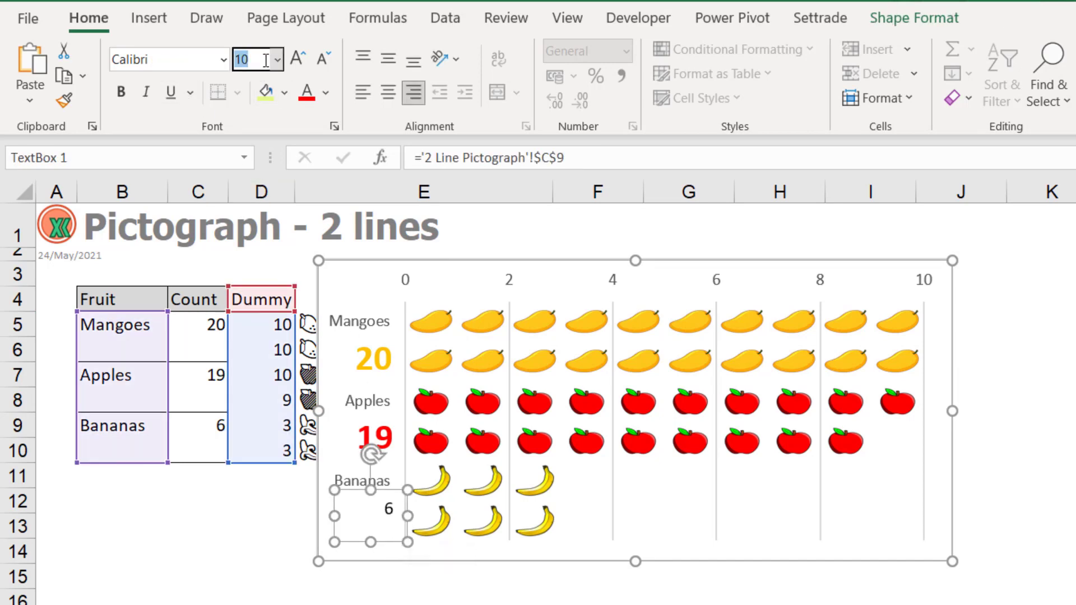
text(20)
key(Return)
click(326, 92)
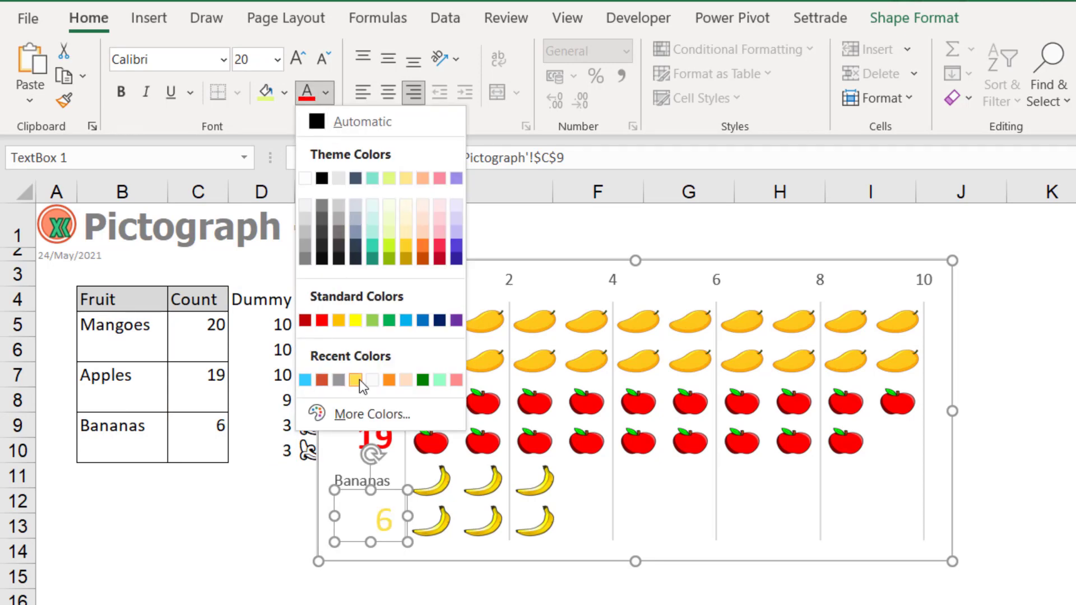
click(339, 321)
- Colour the 20 mango count label orange
key(Tab)
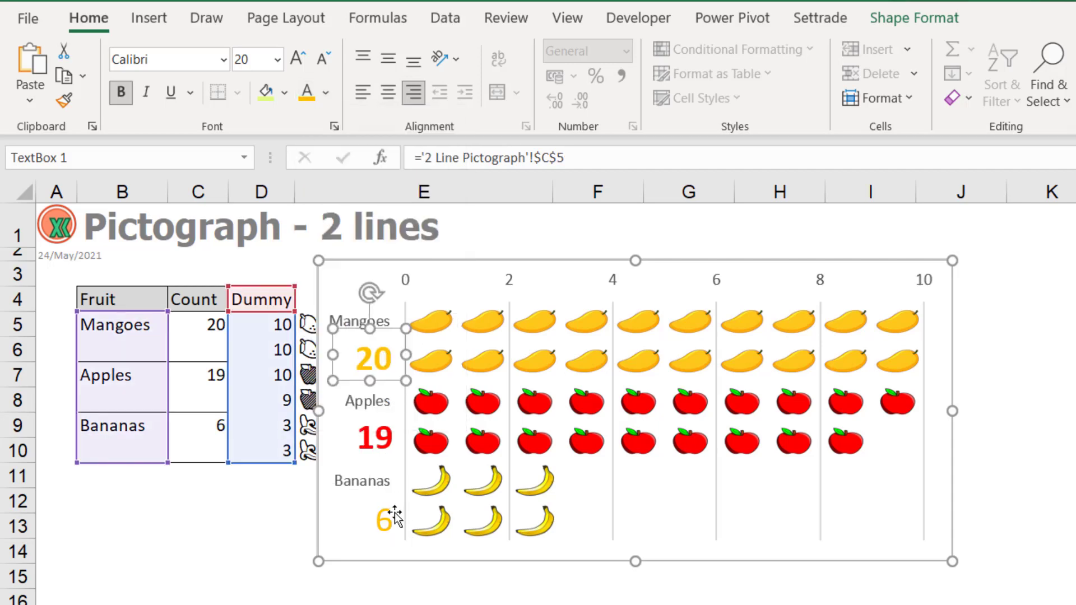
click(395, 517)
click(392, 518)
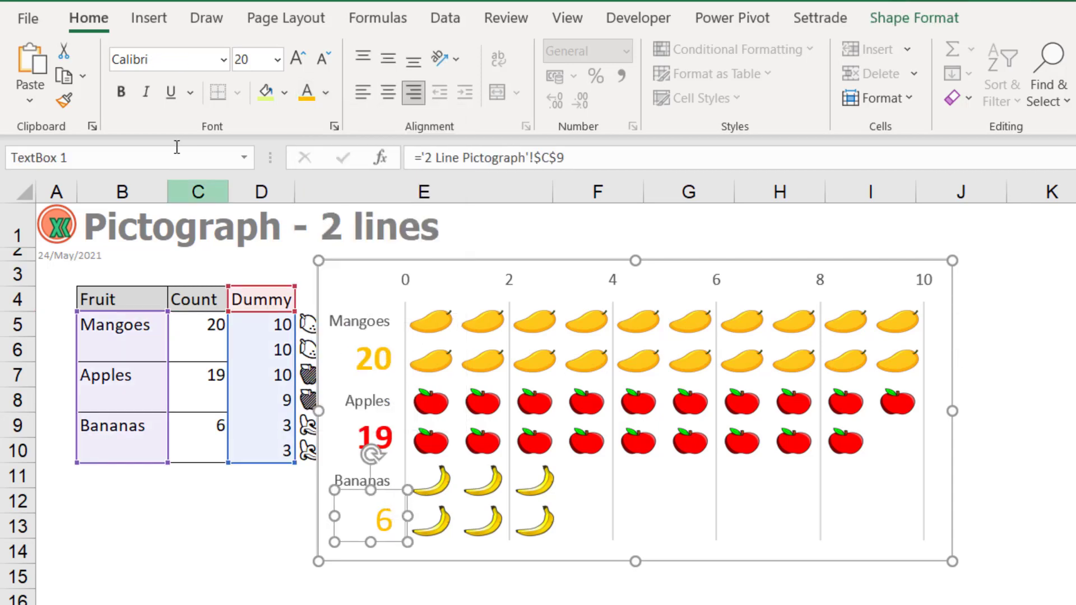
key(Tab)
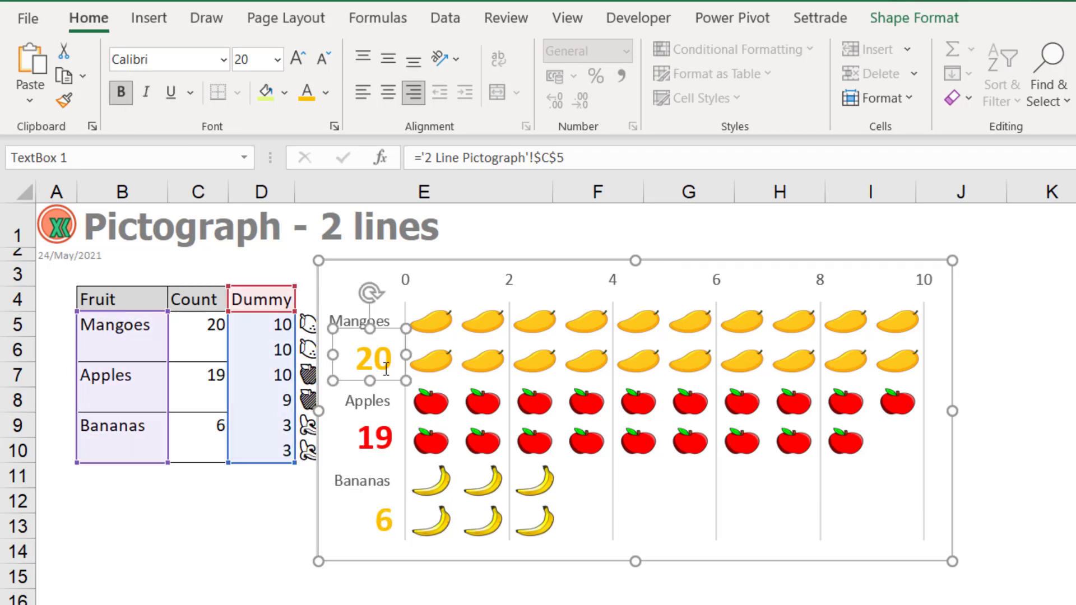
click(325, 93)
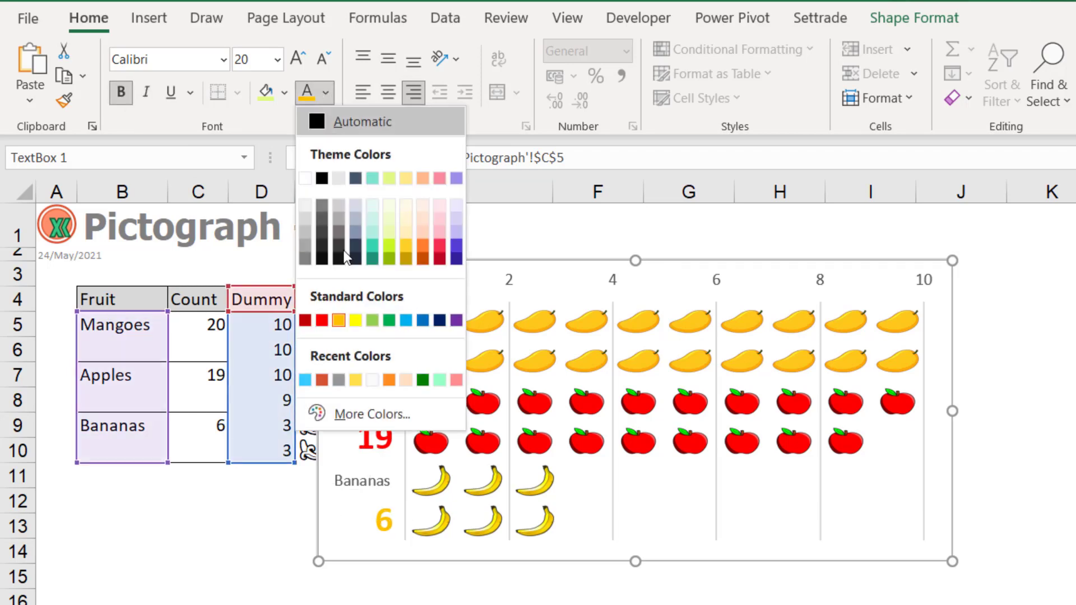
click(392, 380)
click(339, 557)
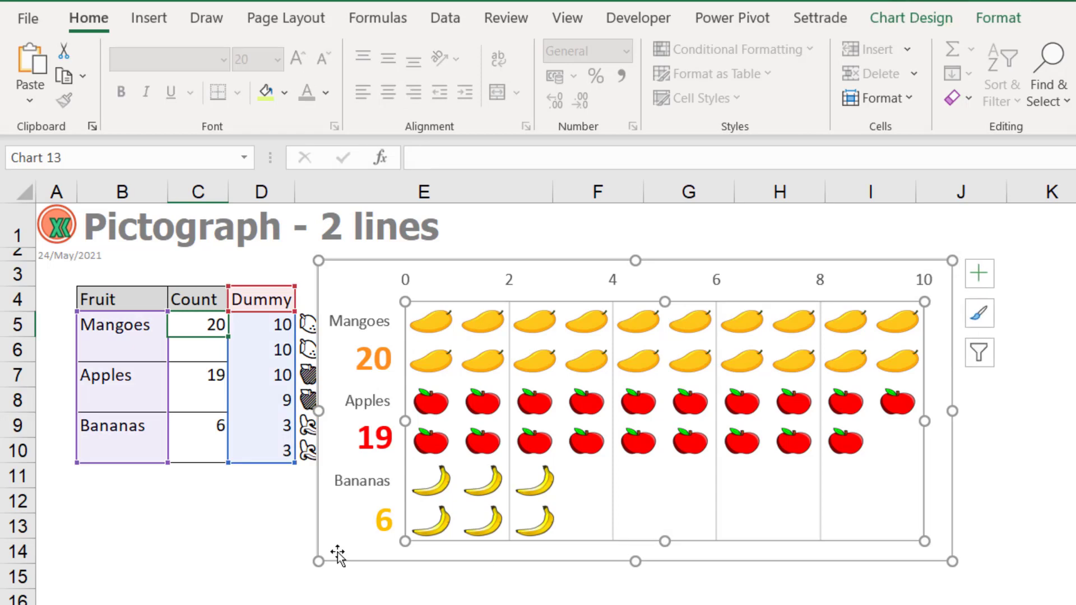
- Delete the top 0–10 value axis and drag the chart right to uncover the REPT icon rows
click(297, 549)
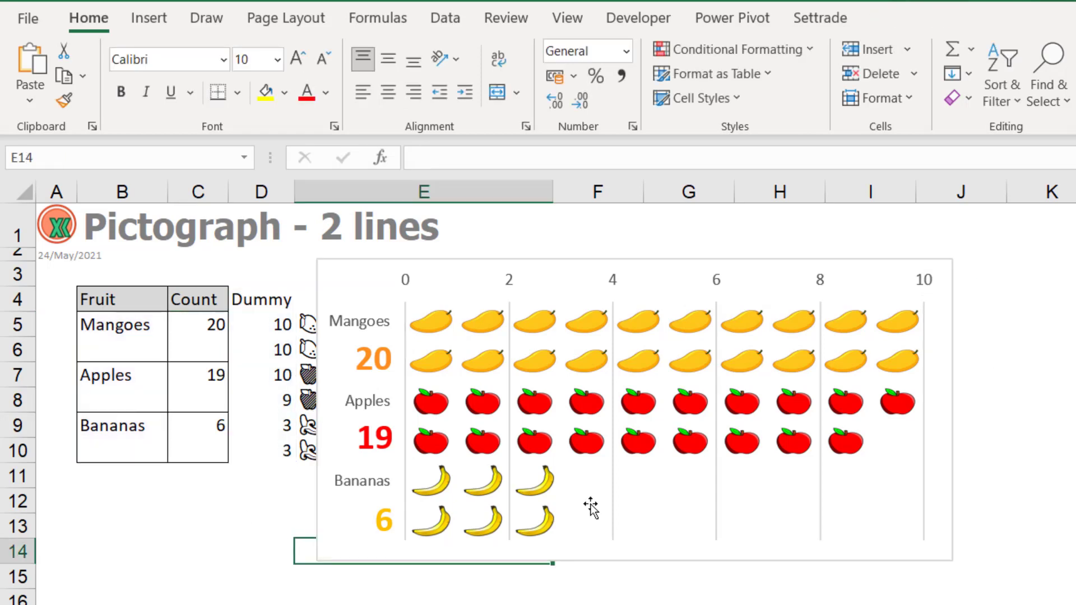
click(168, 493)
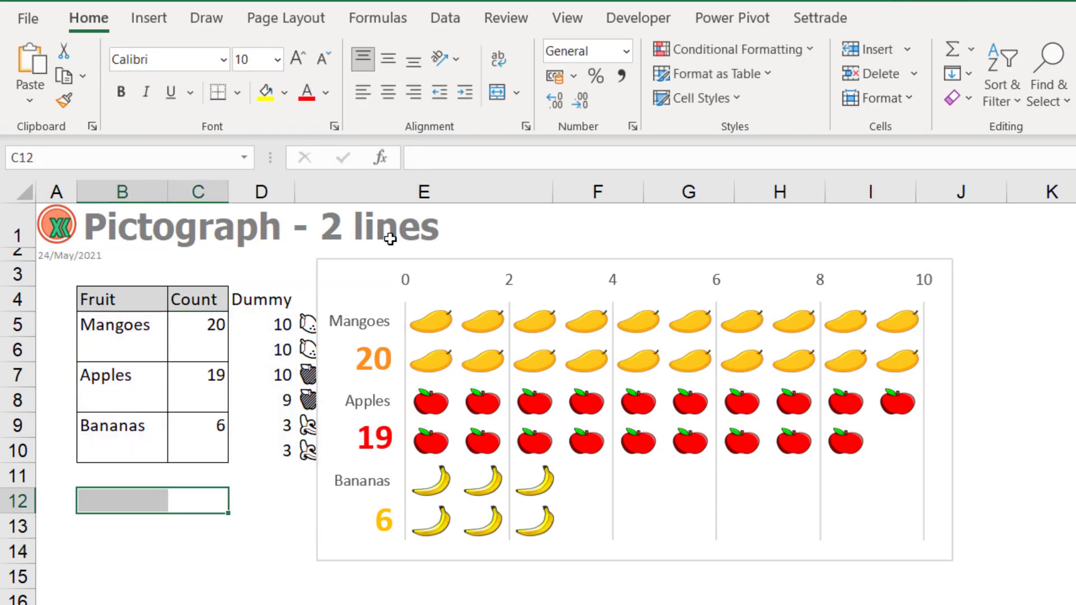
click(403, 260)
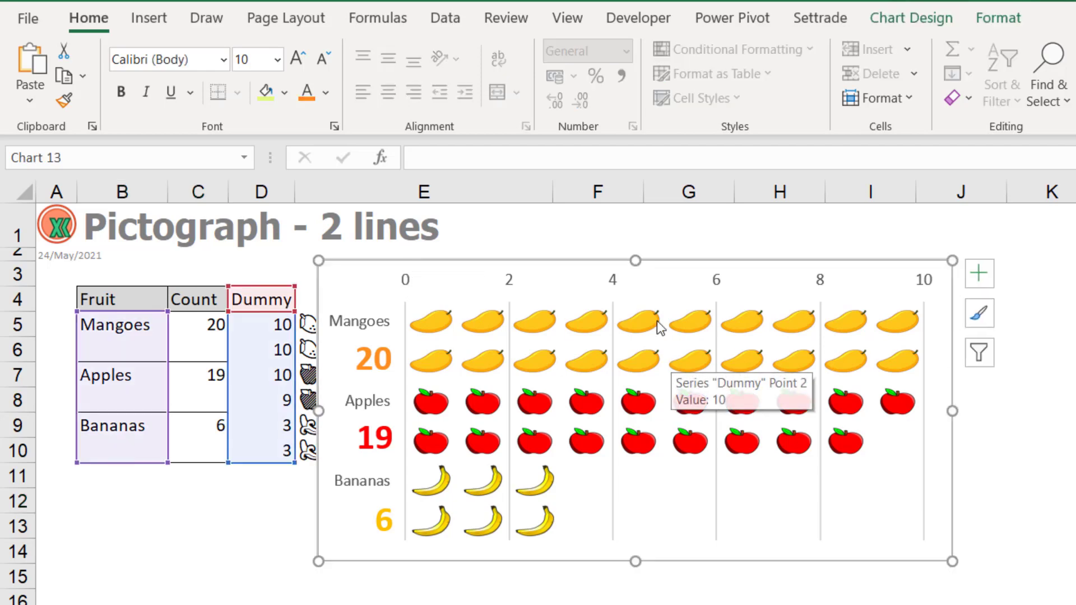
click(614, 285)
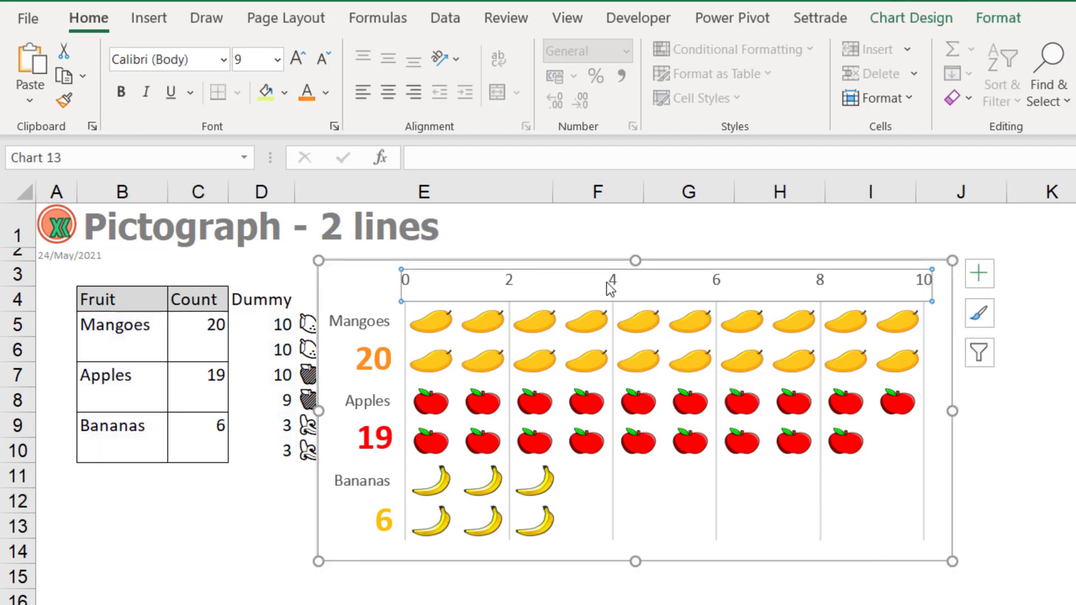
right_click(609, 283)
click(662, 298)
click(604, 599)
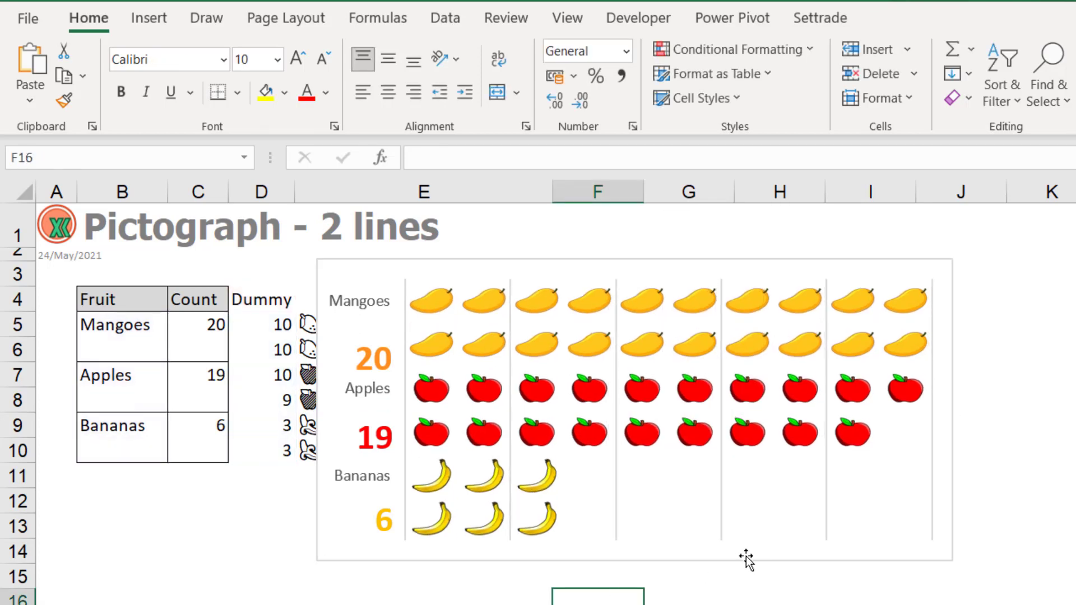
drag(751, 560, 986, 560)
- Change the Mangoes count in C5 to 18 and the Apples count in C7 to 12
click(538, 597)
mouse_move(199, 328)
mouse_down()
mouse_move(209, 364)
mouse_move(199, 327)
mouse_up()
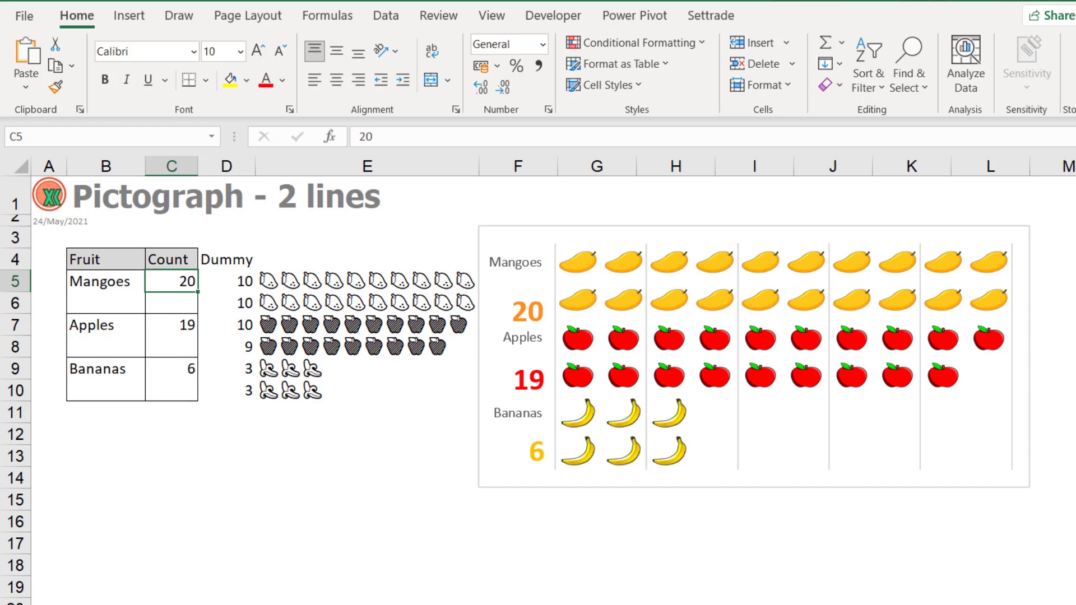
text(18)
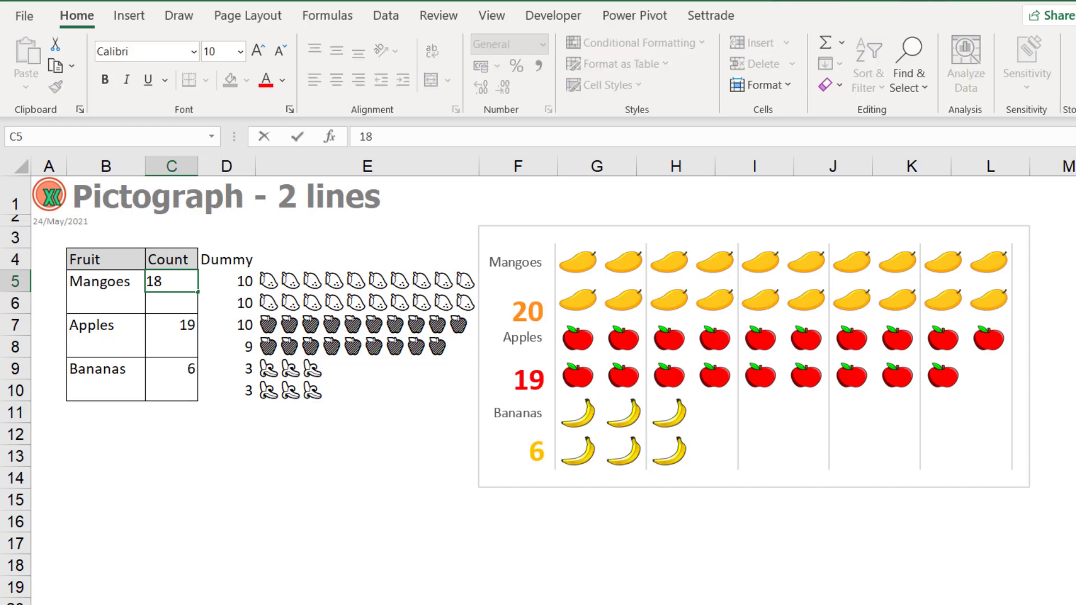
key(Return)
click(171, 325)
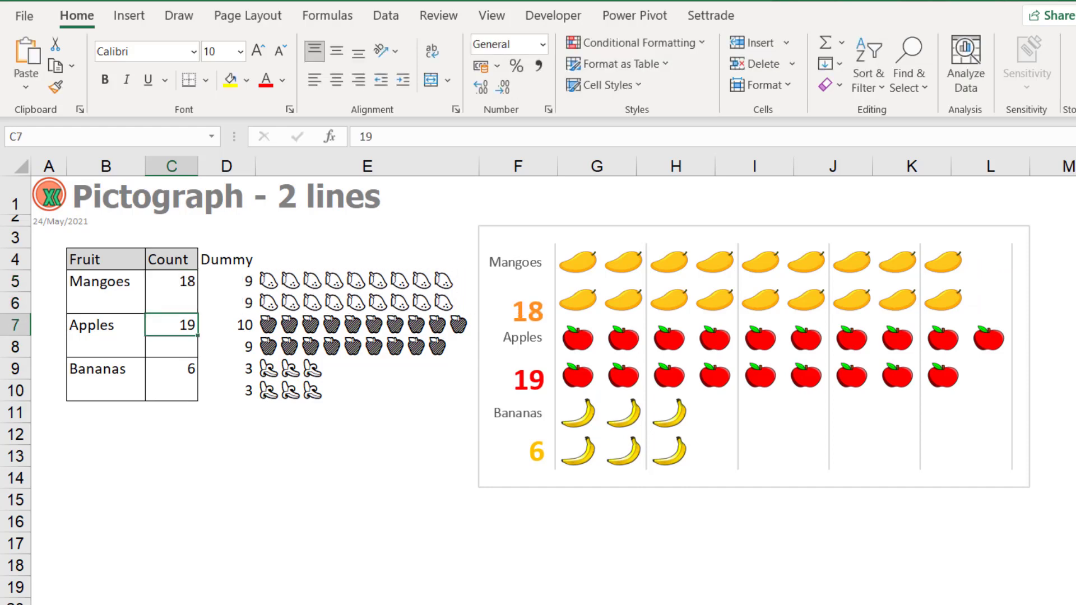
text(12)
key(Return)
- Move the 18, 12 and 6 count labels up beneath Mangoes, Apples and Bananas
click(534, 306)
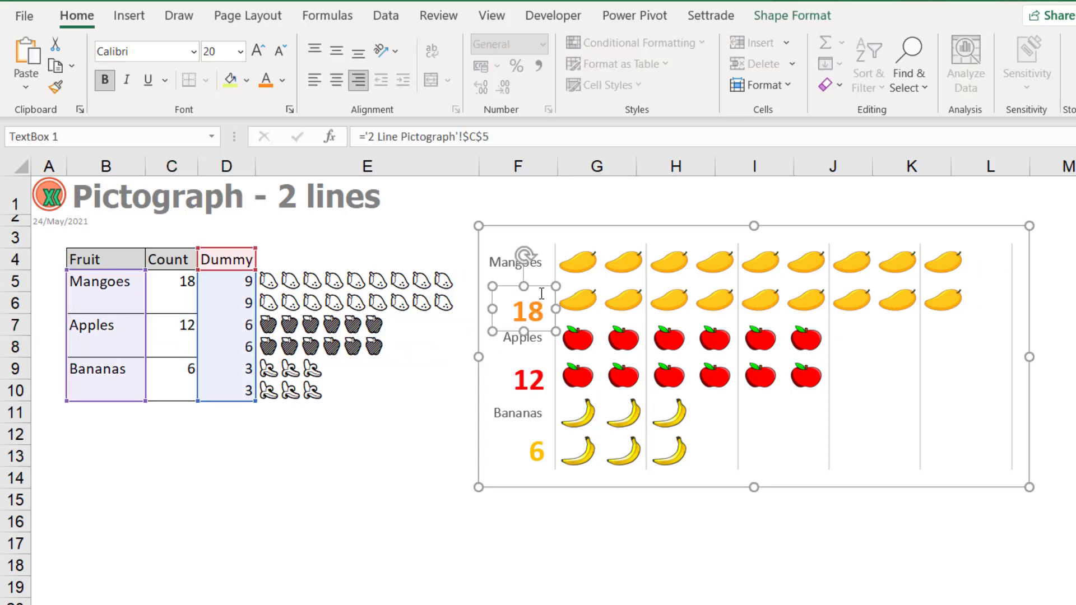
drag(541, 289, 542, 263)
click(539, 361)
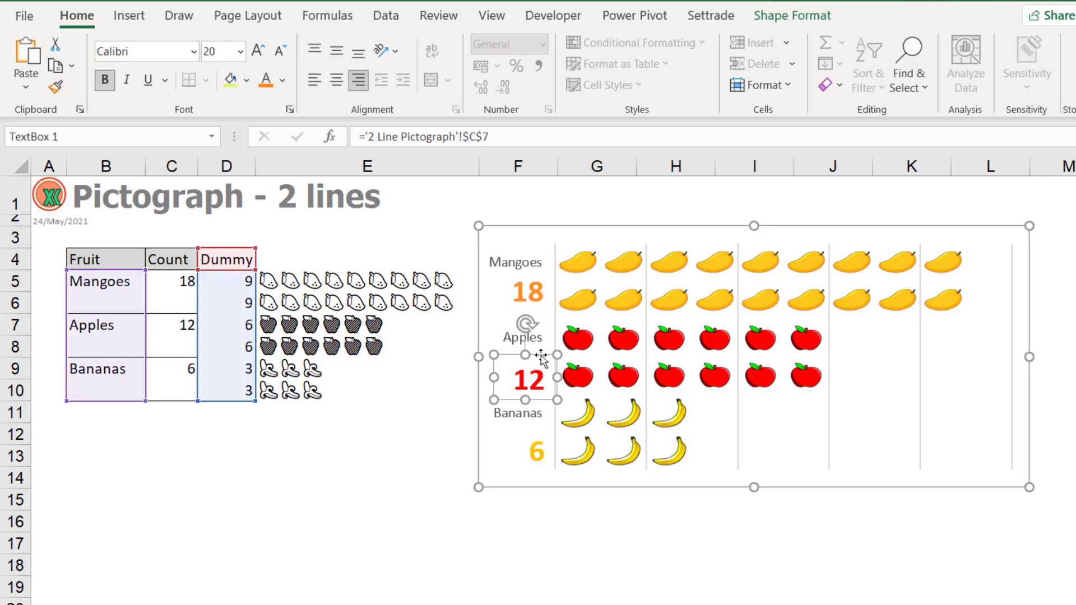
drag(541, 357, 542, 342)
click(541, 430)
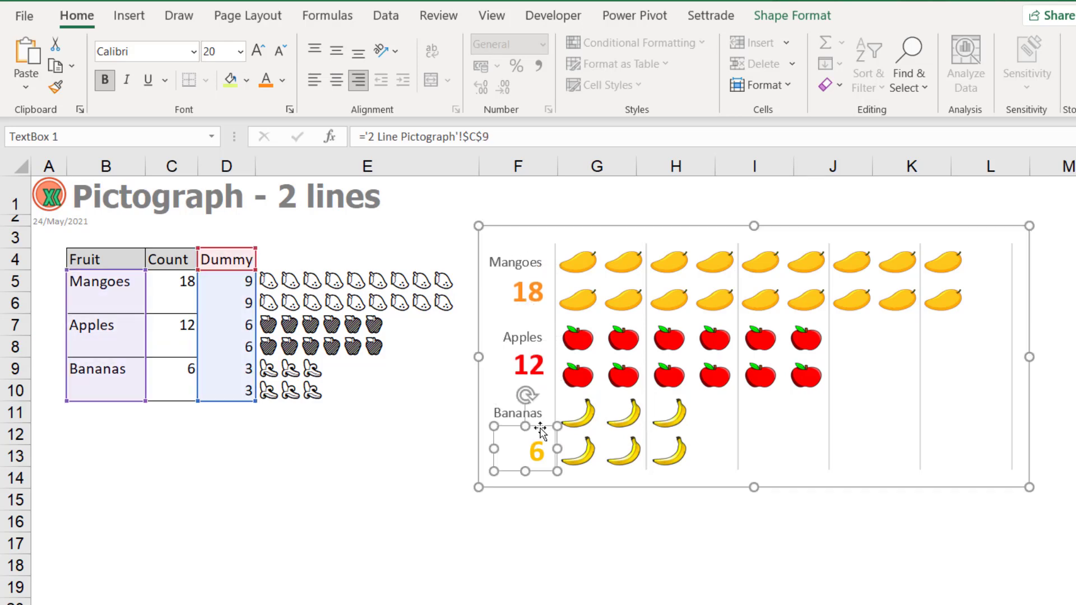
drag(540, 431, 542, 412)
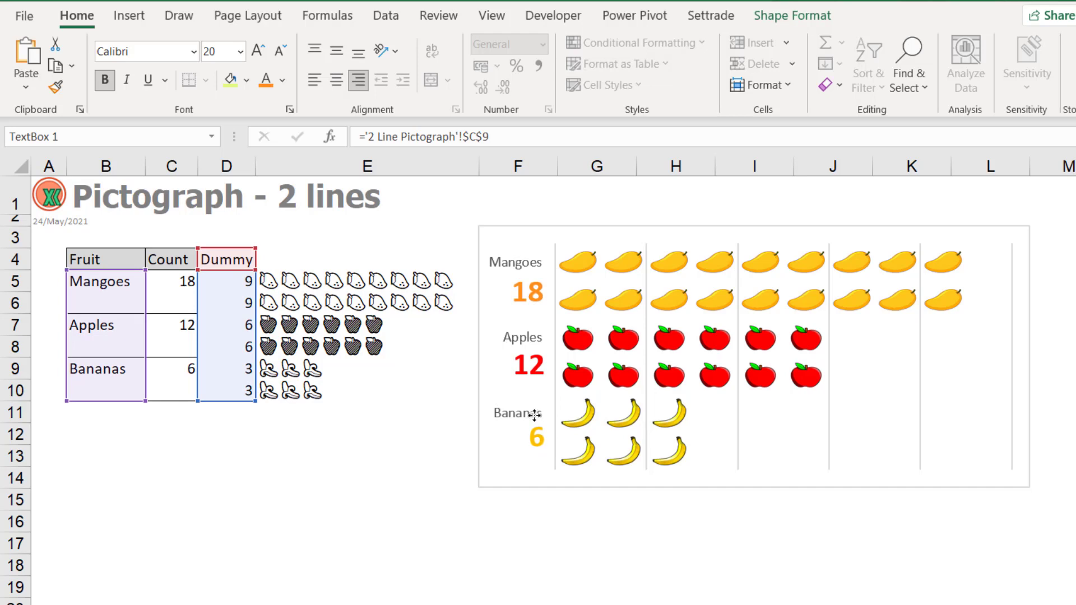
key(Escape)
- Set the counts to 17 bananas in C9, 5 mangoes in C5 and 11 apples in C7
click(180, 370)
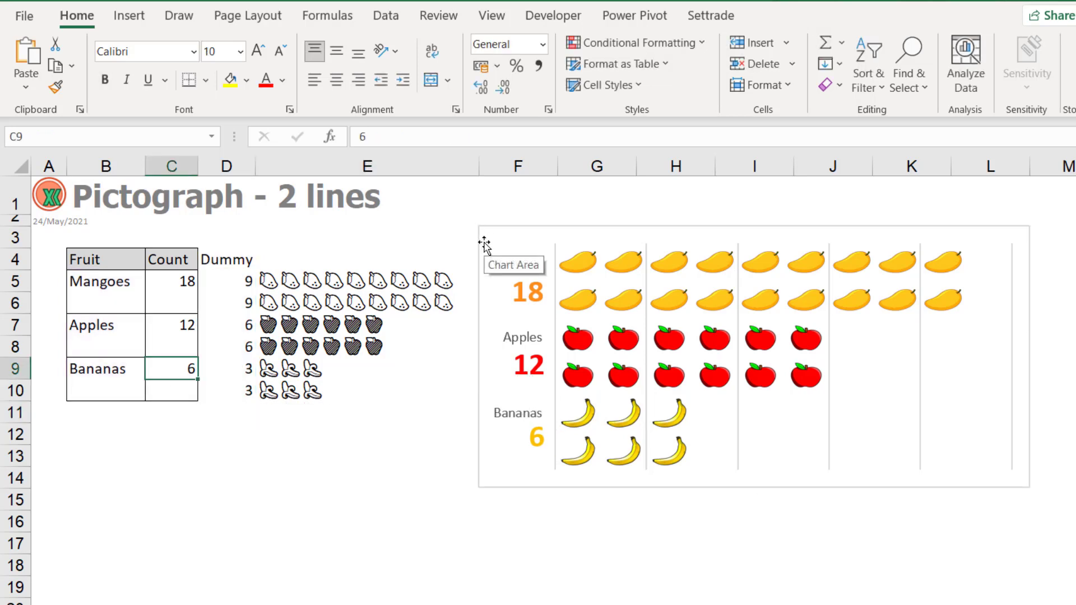
text(1)
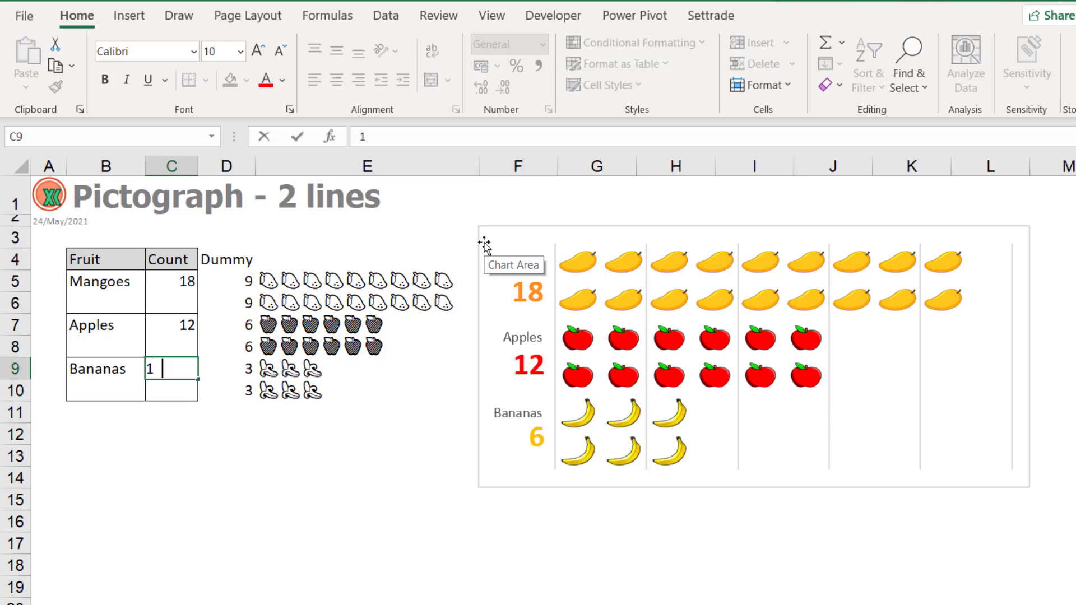
text(7)
key(Return)
key(Up)
key(Up)
key(Up)
key(Up)
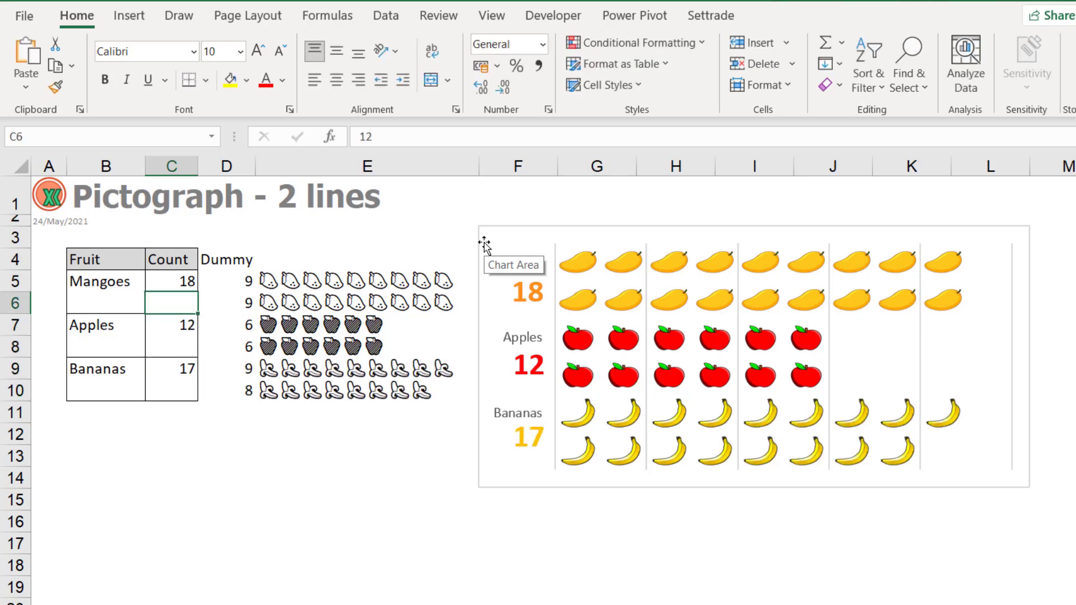
key(Up)
key(F2)
key(BackSpace)
key(BackSpace)
text(5)
key(Return)
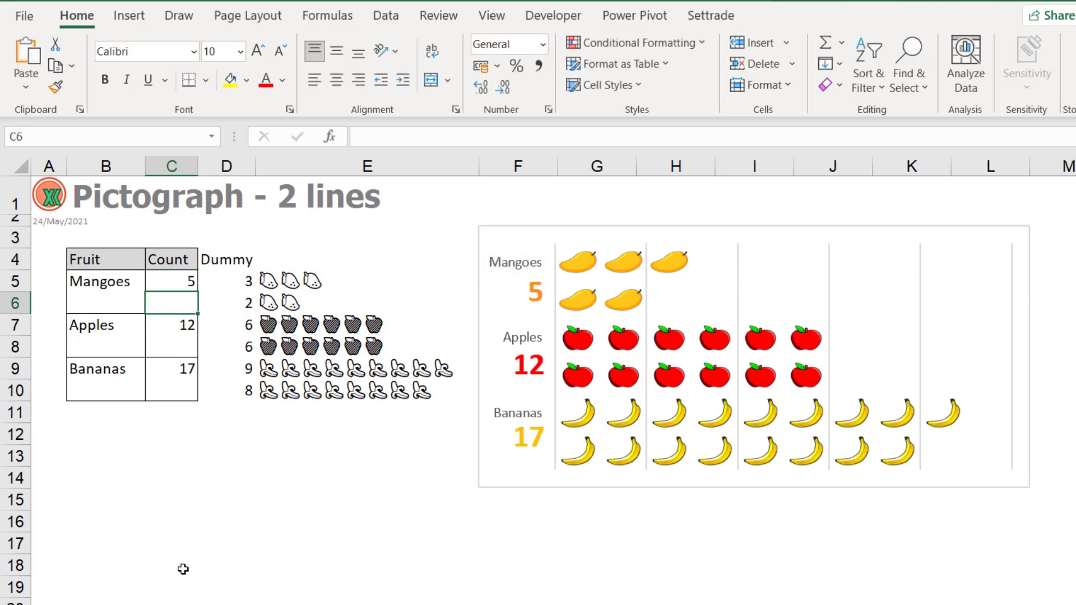
key(Down)
key(Down)
key(Up)
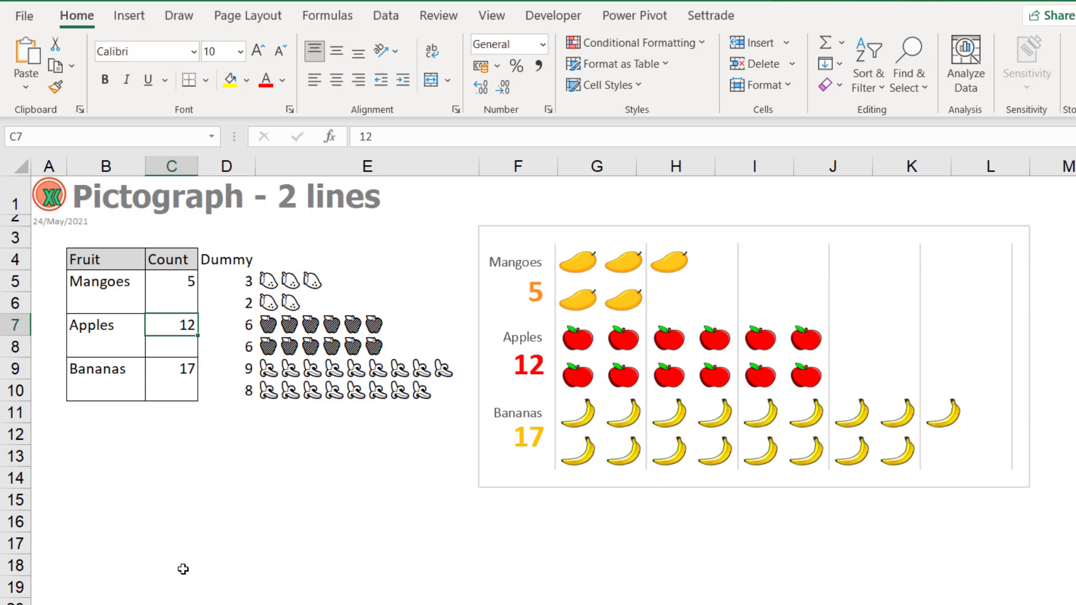
text(1)
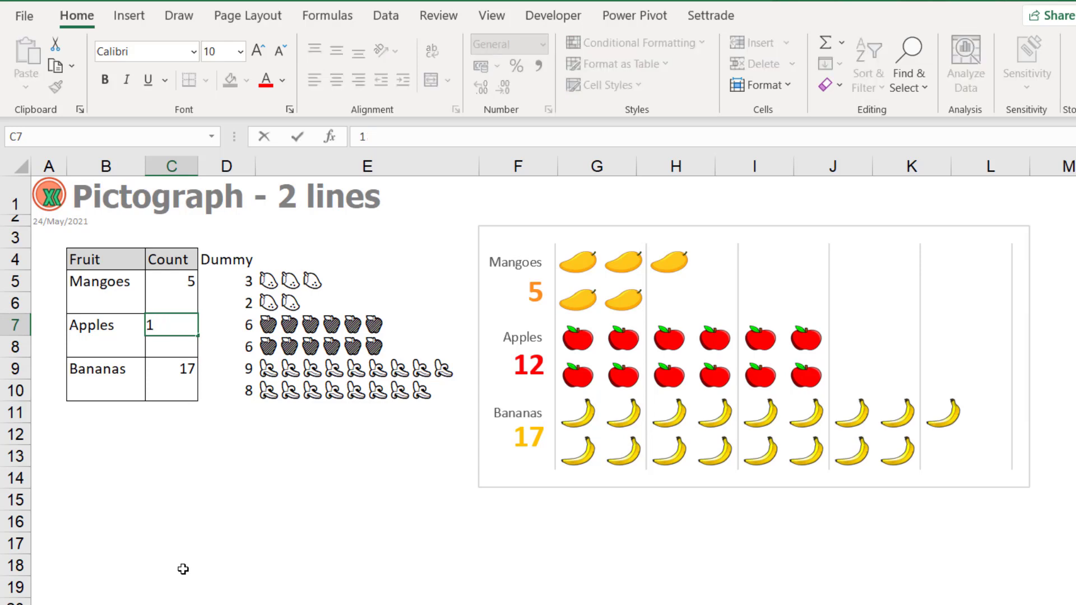
text(1)
key(Return)
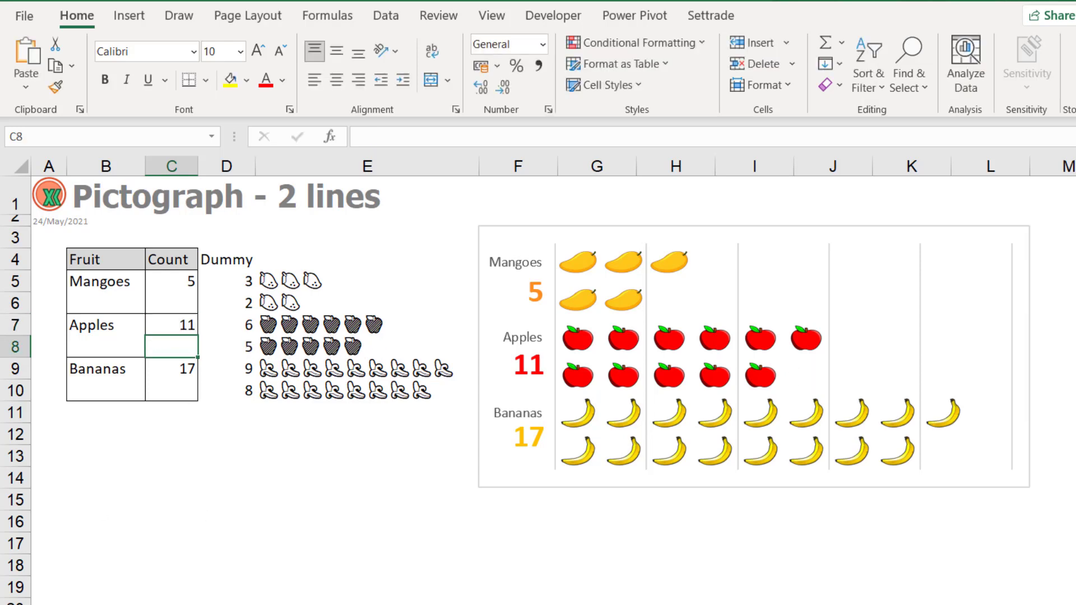